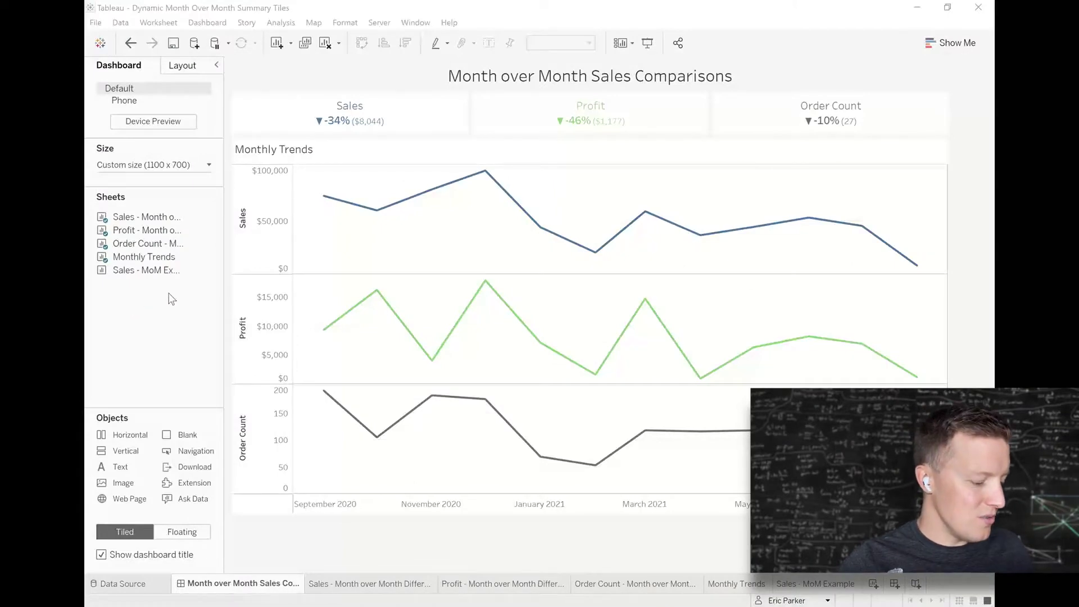
# Step: Leave the dashboard and switch to the empty Sales - MoM Example worksheet
pyautogui.moveTo(325, 139)
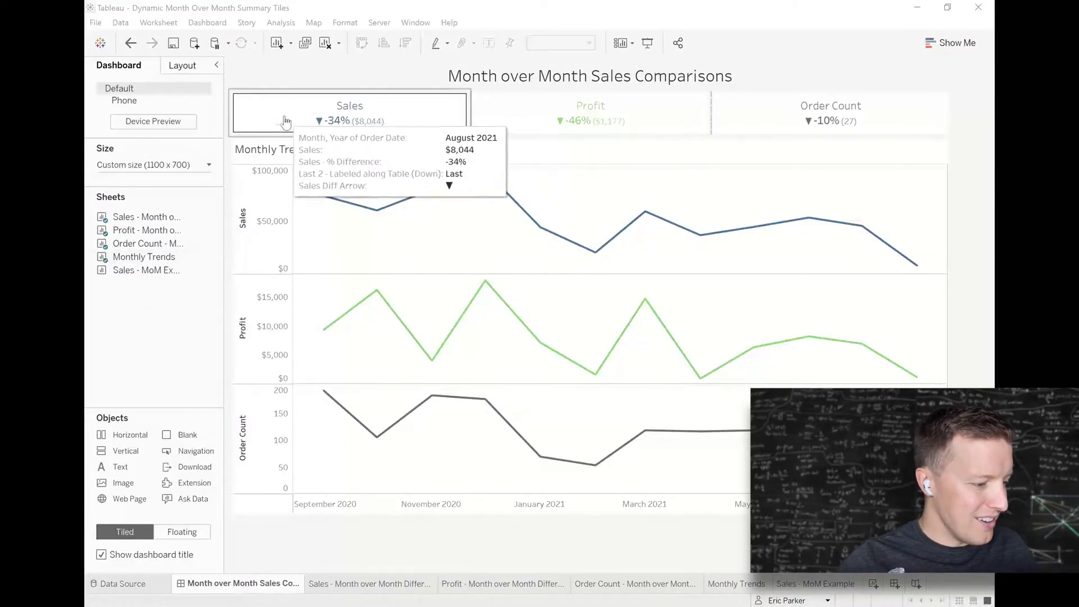
pyautogui.moveTo(313, 117); pyautogui.dragTo(231, 152)
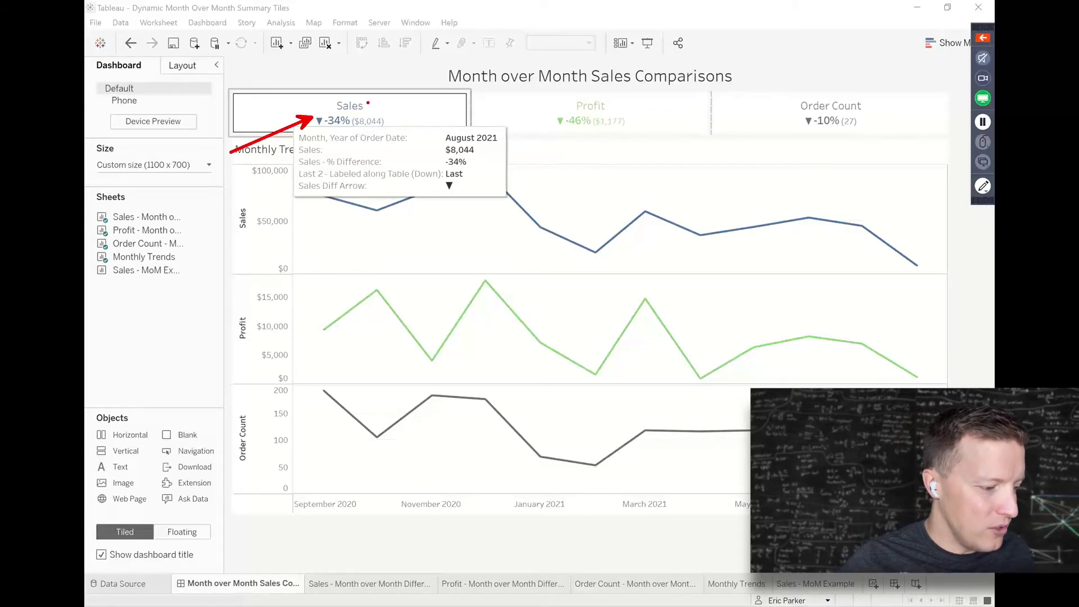
pyautogui.moveTo(327, 142)
pyautogui.mouseDown()
pyautogui.moveTo(326, 128)
pyautogui.moveTo(375, 129)
pyautogui.mouseUp()
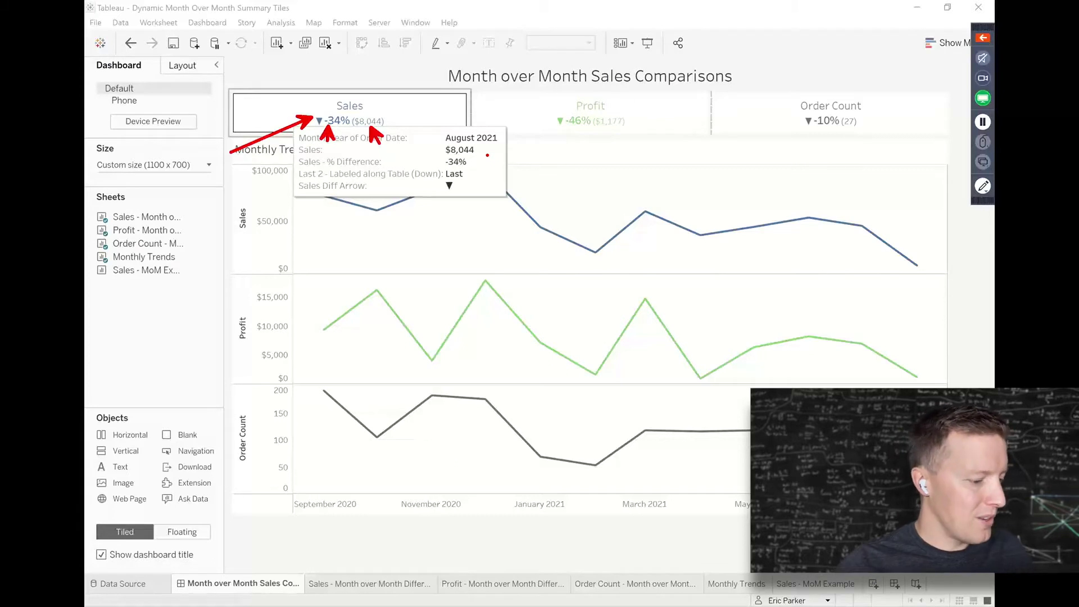
pyautogui.press('Escape')
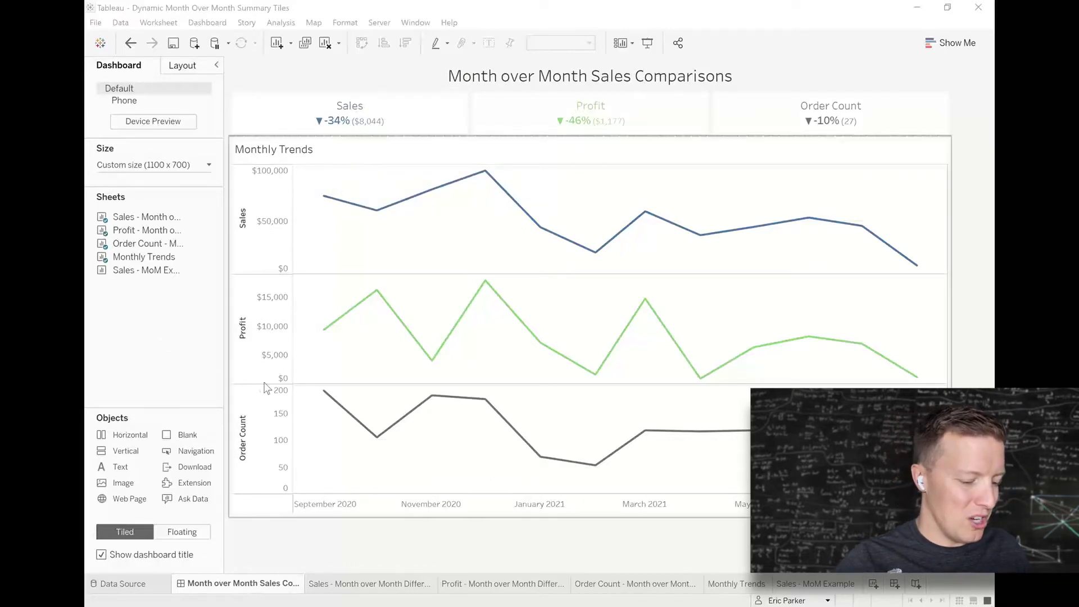
pyautogui.click(831, 584)
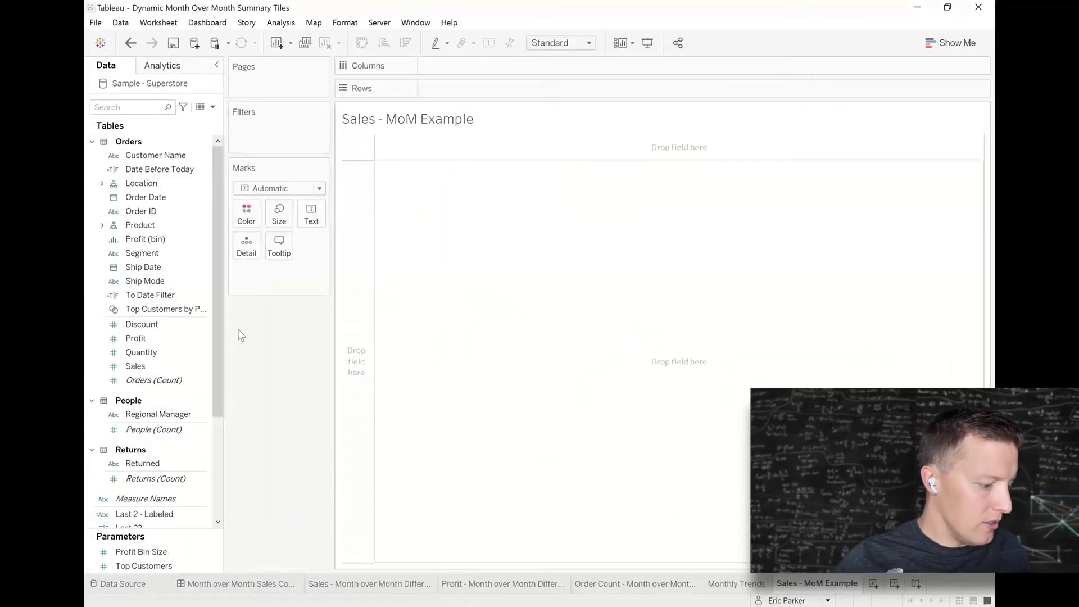
# Step: Show SUM(Sales) as text, broken down in rows by month-year of Order Date (MY)
pyautogui.click(178, 369)
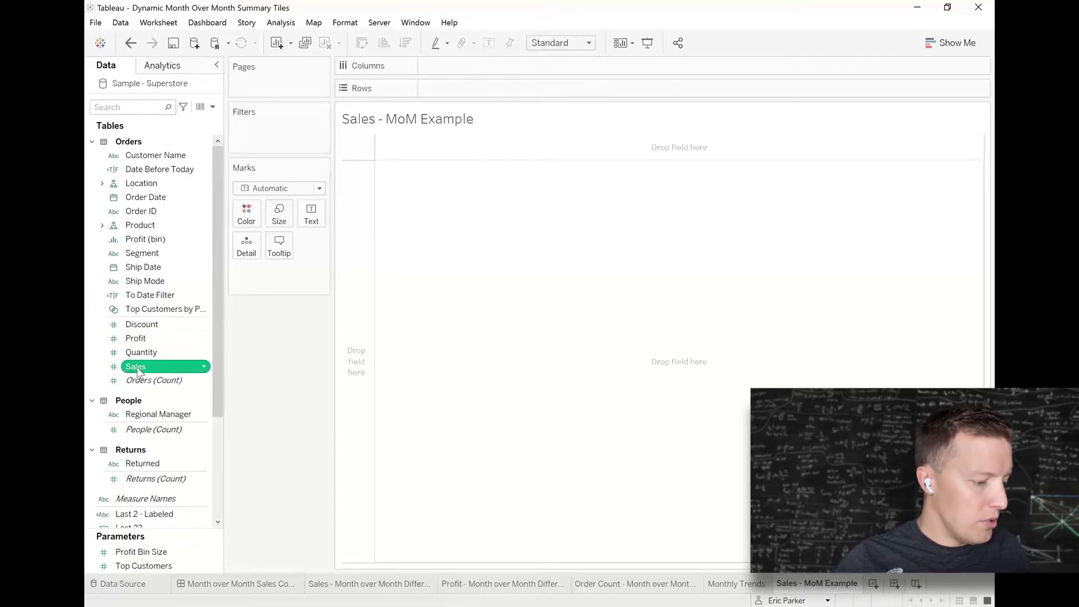
pyautogui.moveTo(137, 371); pyautogui.dragTo(310, 220)
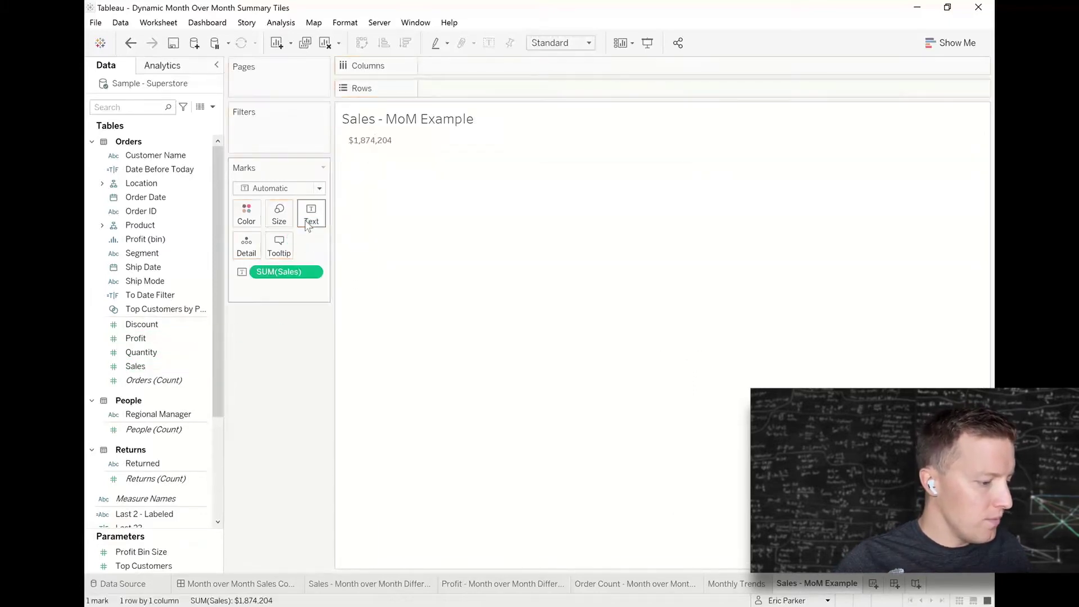
pyautogui.click(163, 200)
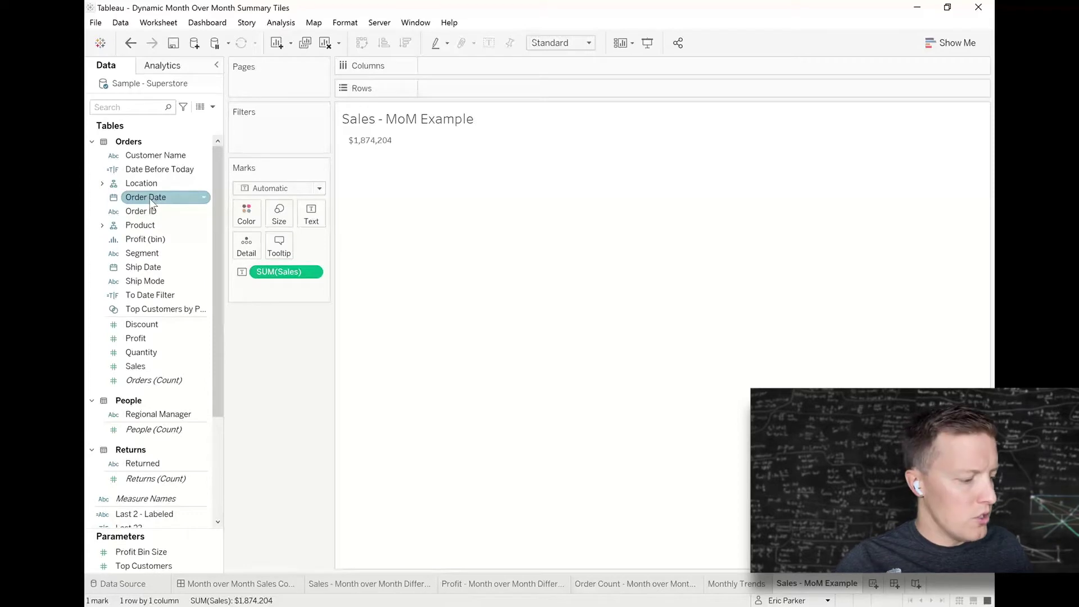
pyautogui.moveTo(150, 198); pyautogui.dragTo(482, 97)
pyautogui.click(492, 276)
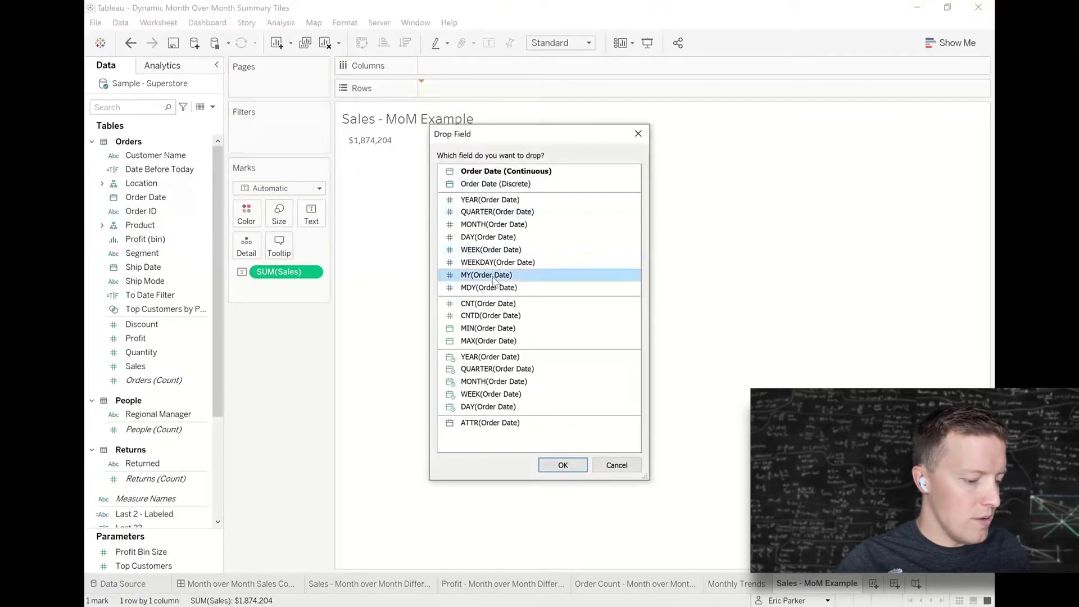
pyautogui.click(563, 465)
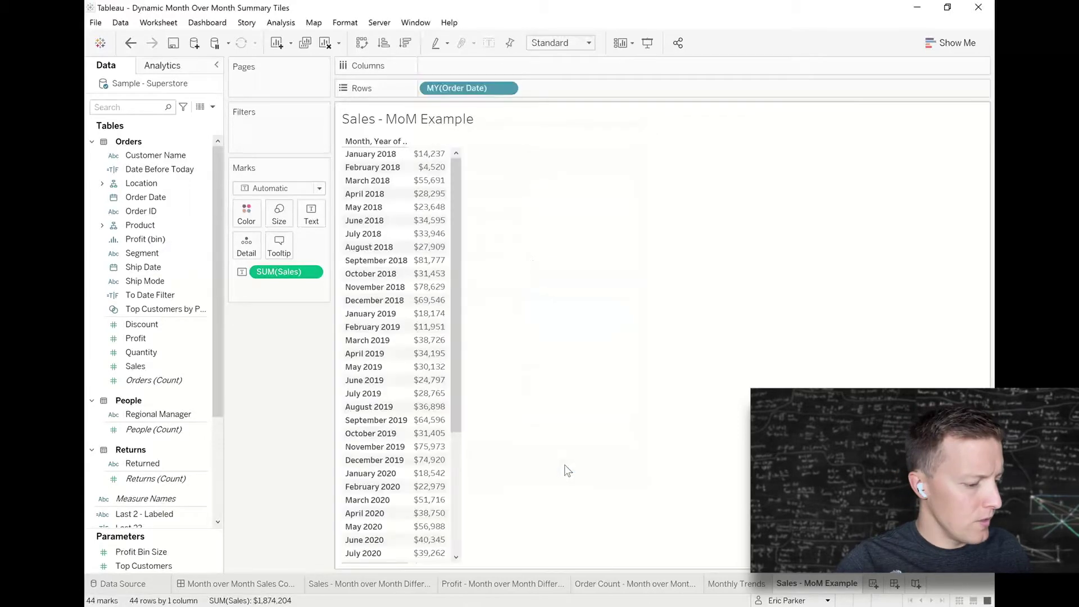
pyautogui.moveTo(457, 239); pyautogui.dragTo(455, 375)
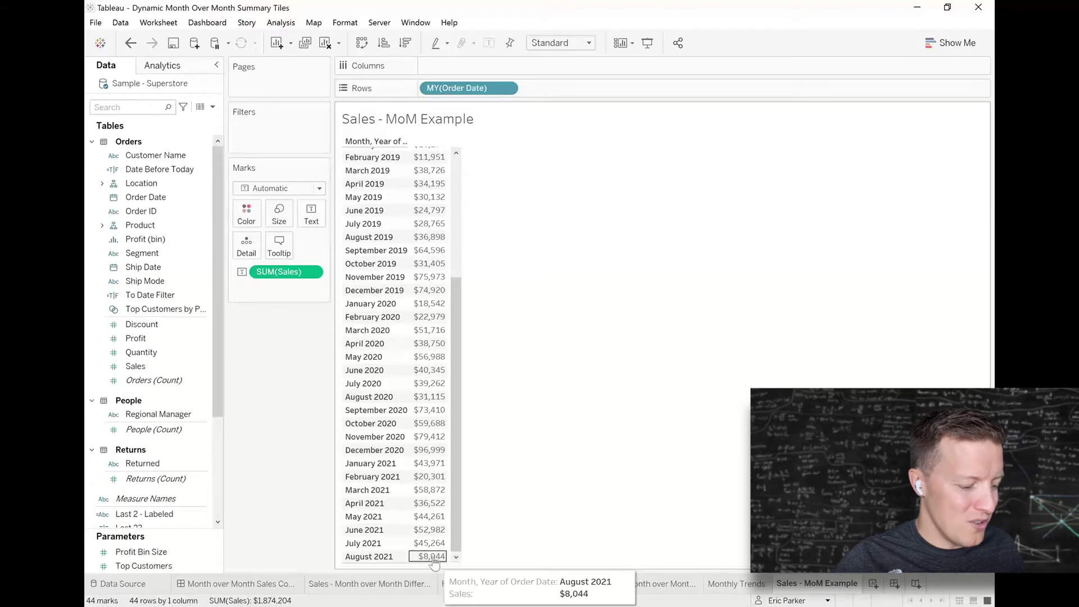
# Step: Create calculated field 'Day of Month <= TODAY()' with formula DAY([Order Date]) <= DAY(TODAY())
pyautogui.click(212, 107)
pyautogui.click(195, 120)
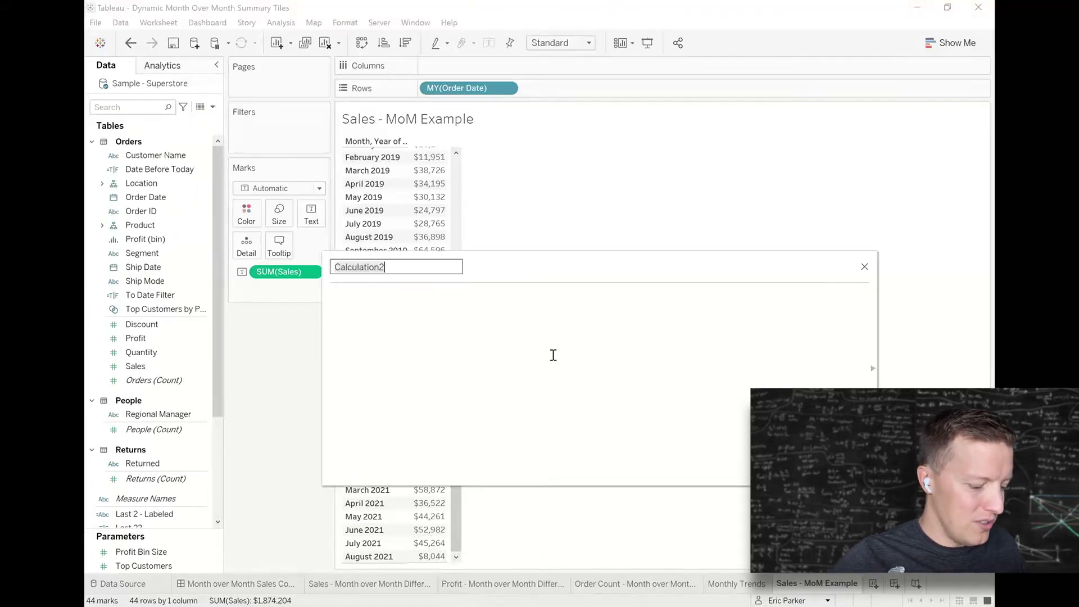
pyautogui.write('Day')
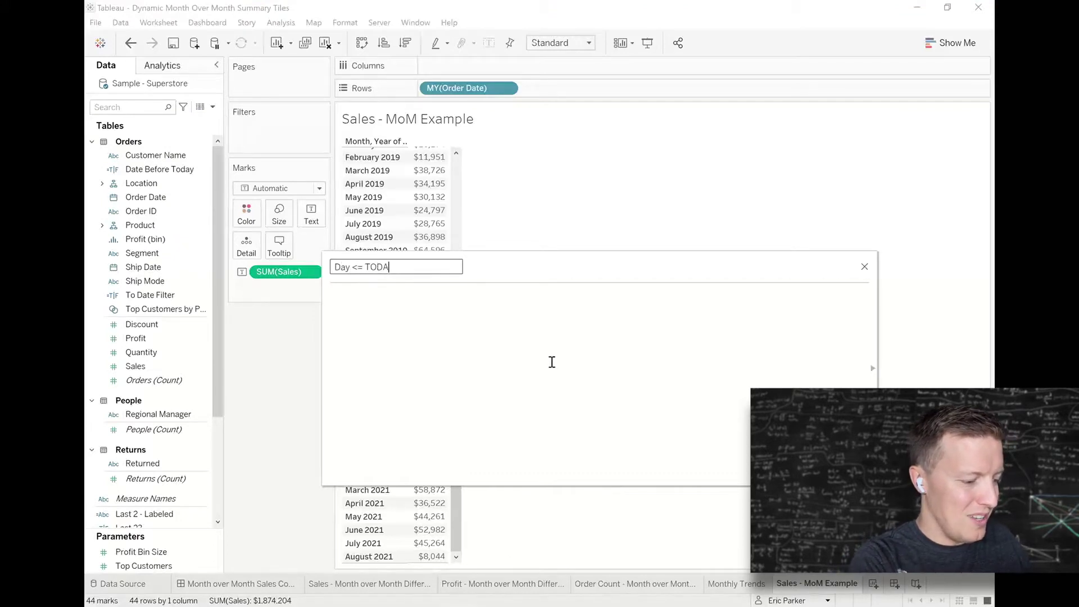
pyautogui.write(' <= TO')
pyautogui.hotkey('ctrl', 'a')
pyautogui.write('Day of Mont')
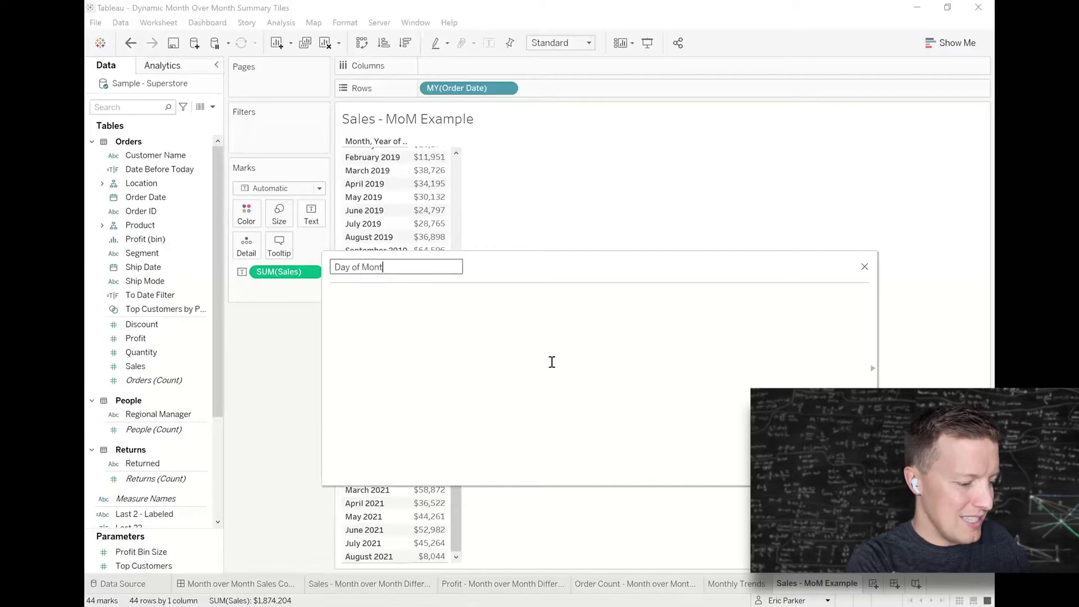
pyautogui.write('h <= ')
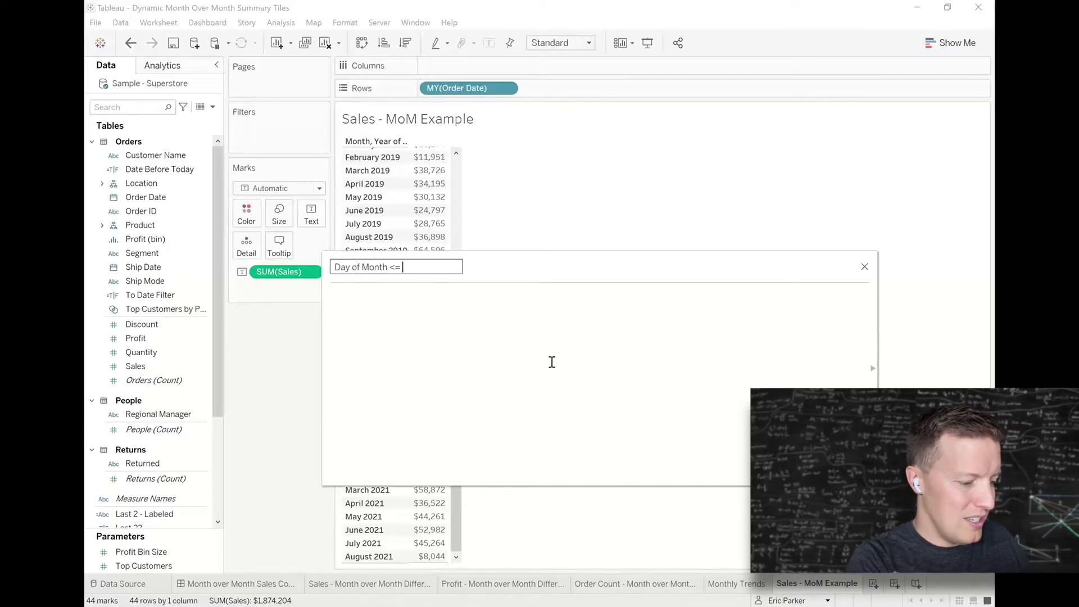
pyautogui.write('TODAY()')
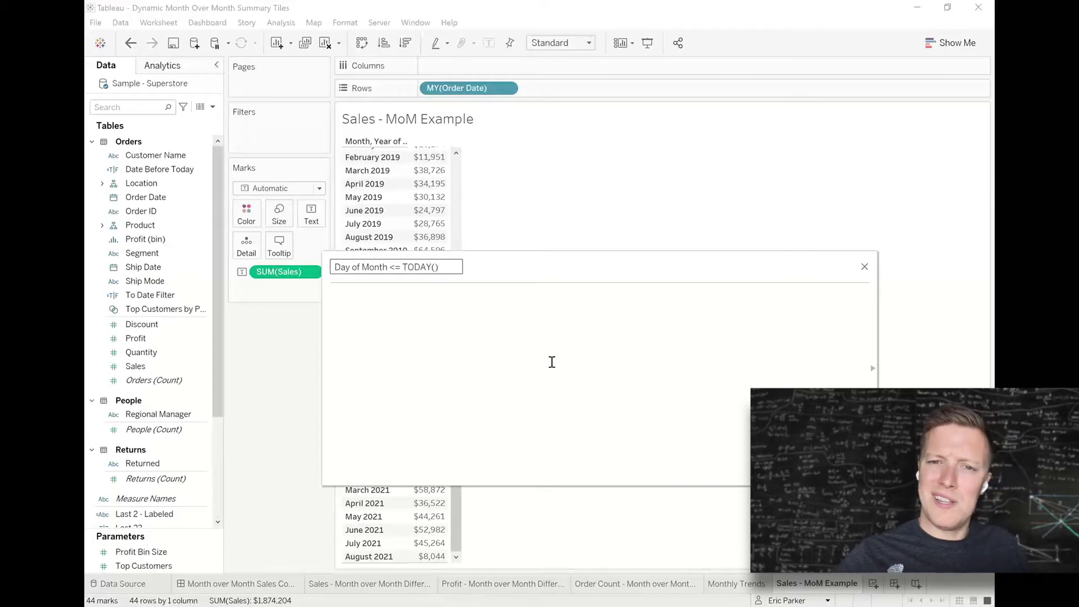
pyautogui.click(485, 374)
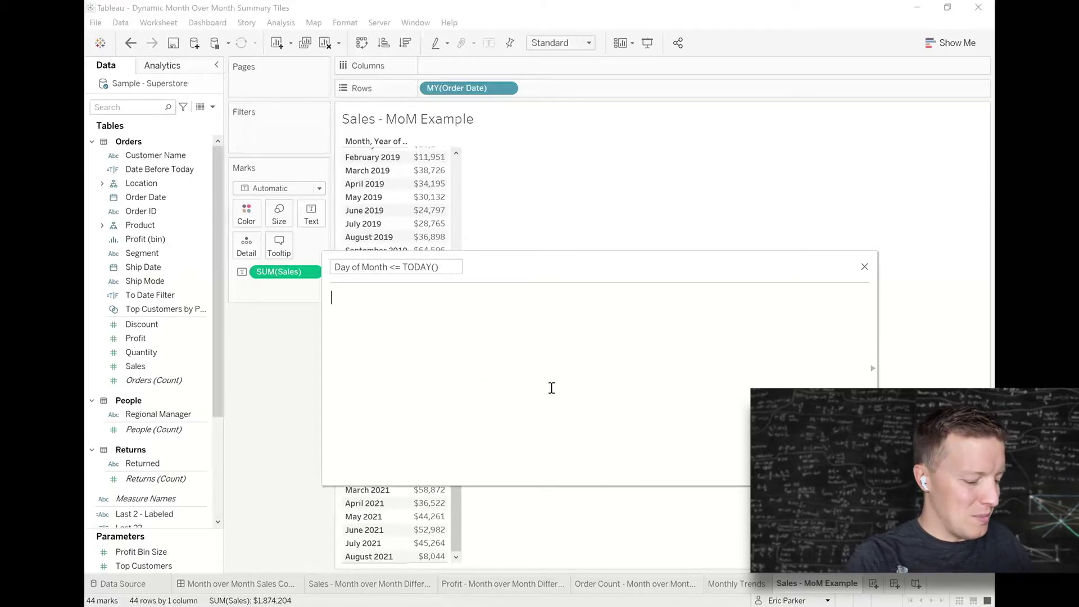
pyautogui.write('DAY ([Order Count')
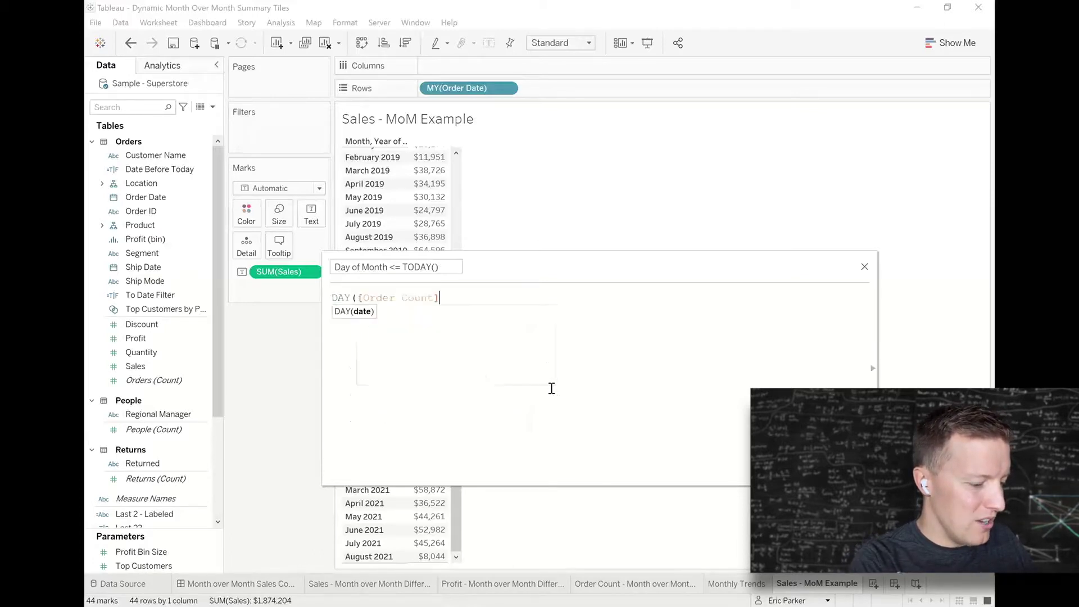
pyautogui.press('BackSpace')
pyautogui.press('BackSpace')
pyautogui.press('BackSpace')
pyautogui.write('Da')
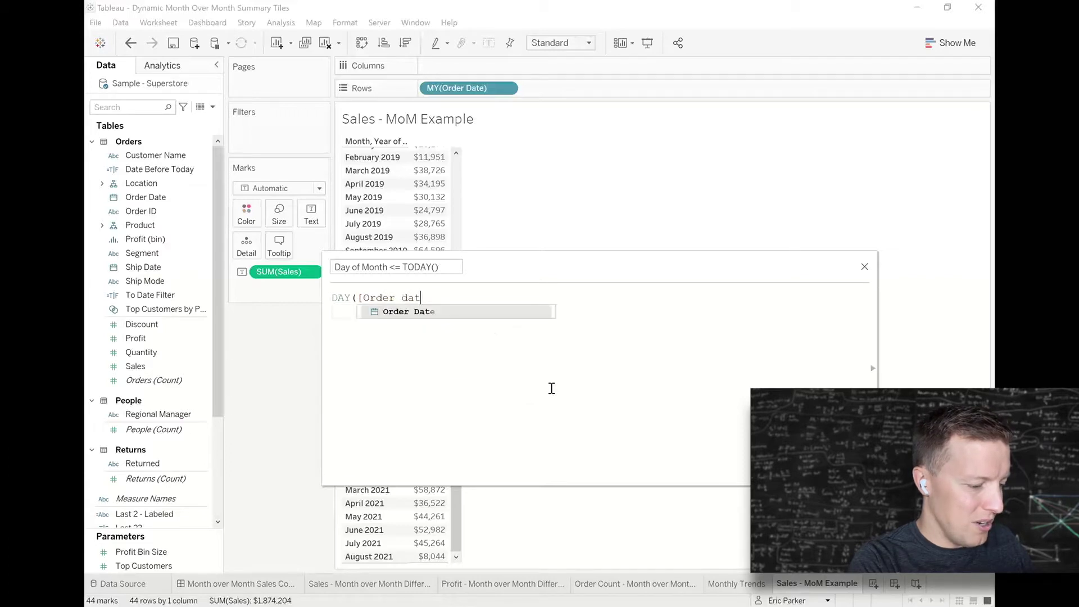
pyautogui.press('Return')
pyautogui.write(') <= ')
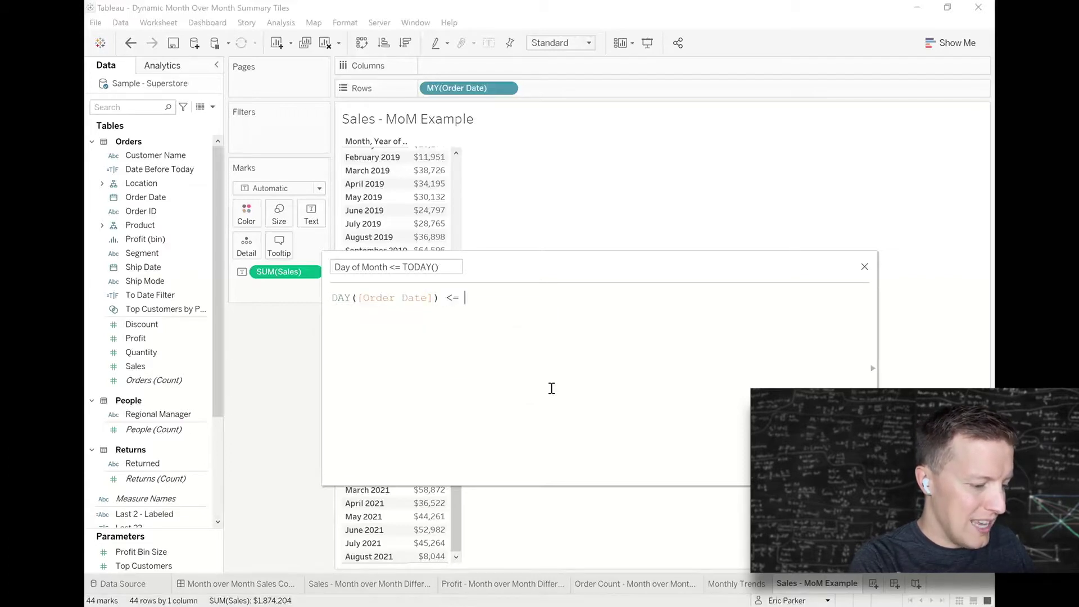
pyautogui.write('DAY(TODA')
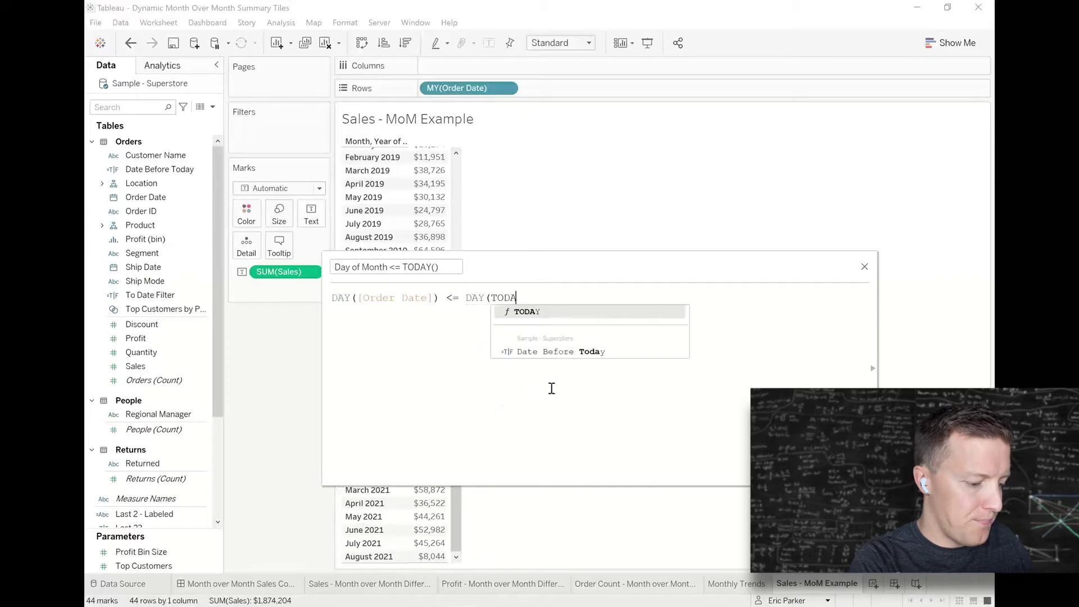
pyautogui.write('Y())')
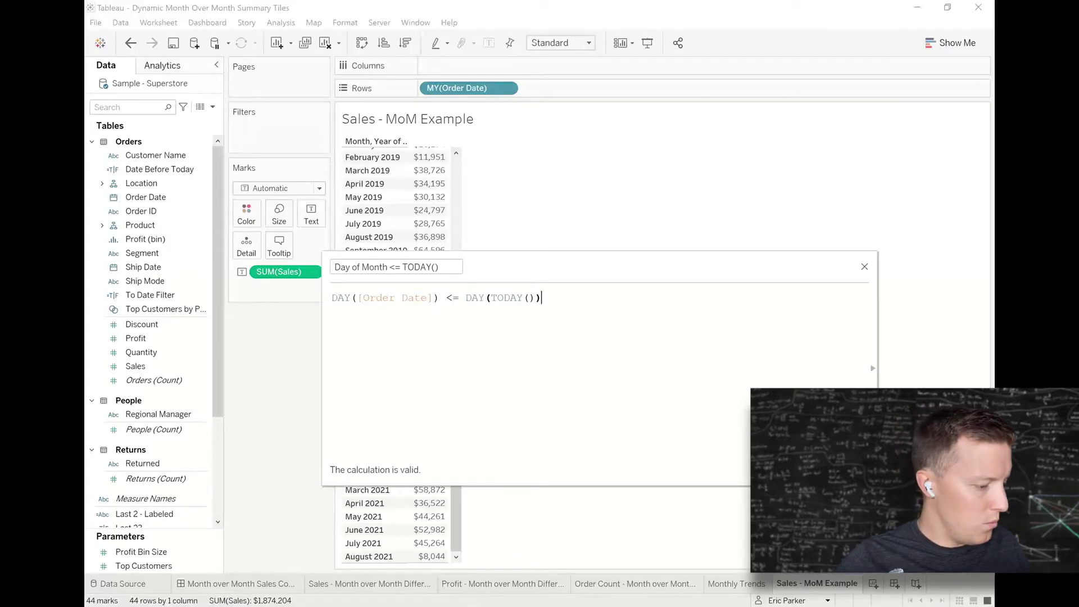
pyautogui.click(849, 469)
# Step: Filter on Day of Month <= TODAY() keeping only True, cutting the total to $511,555
pyautogui.moveTo(151, 188); pyautogui.dragTo(287, 134)
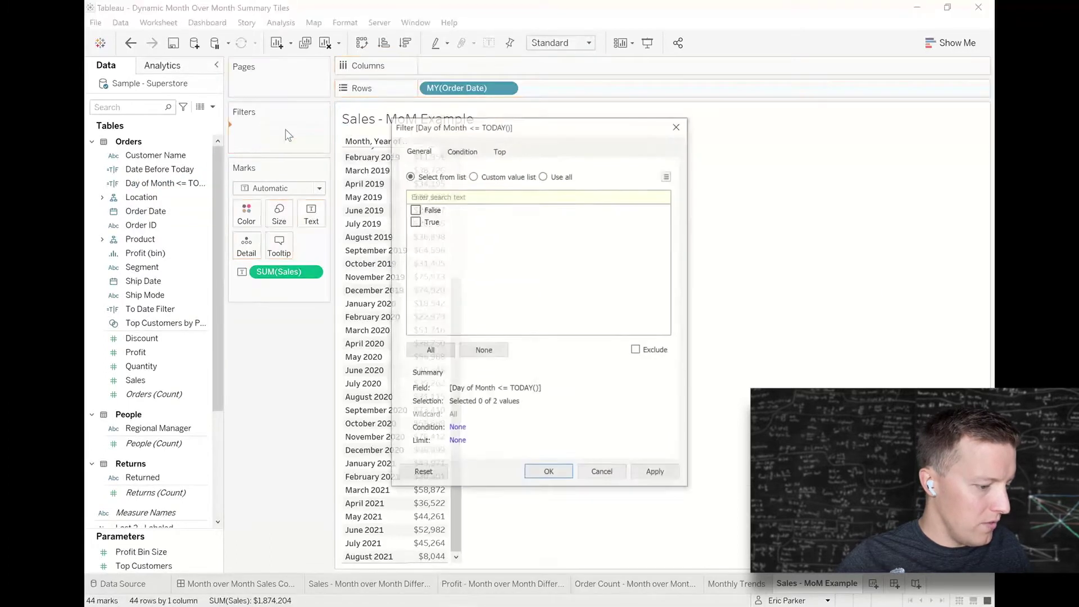
pyautogui.click(414, 221)
pyautogui.click(549, 474)
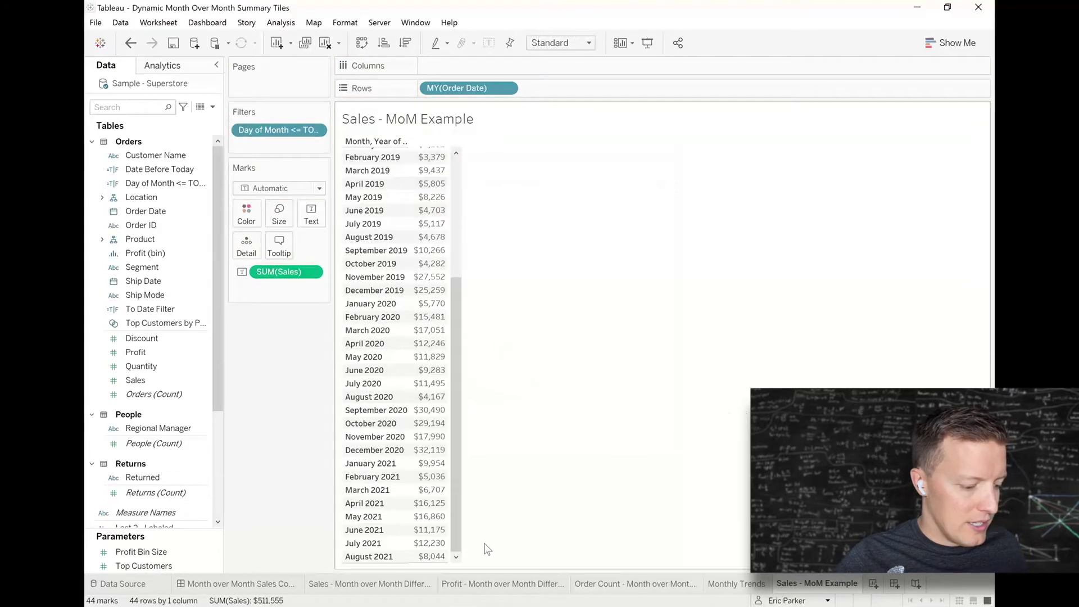
pyautogui.moveTo(436, 560)
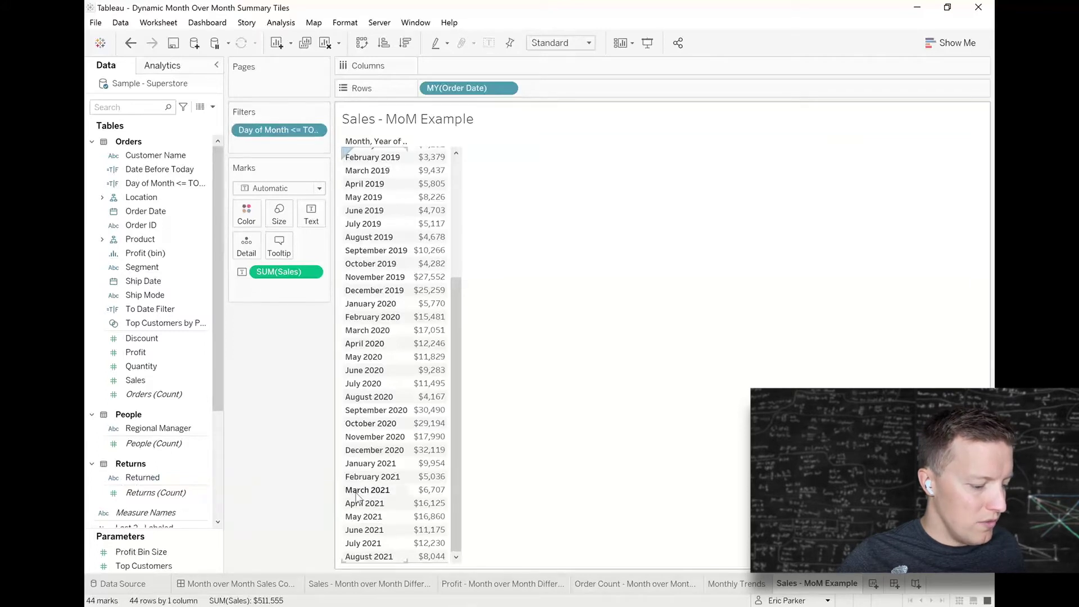
# Step: Draft a calculated field named 'Last 2 Only' with the formula LAST() <= 1
pyautogui.click(213, 107)
pyautogui.click(148, 121)
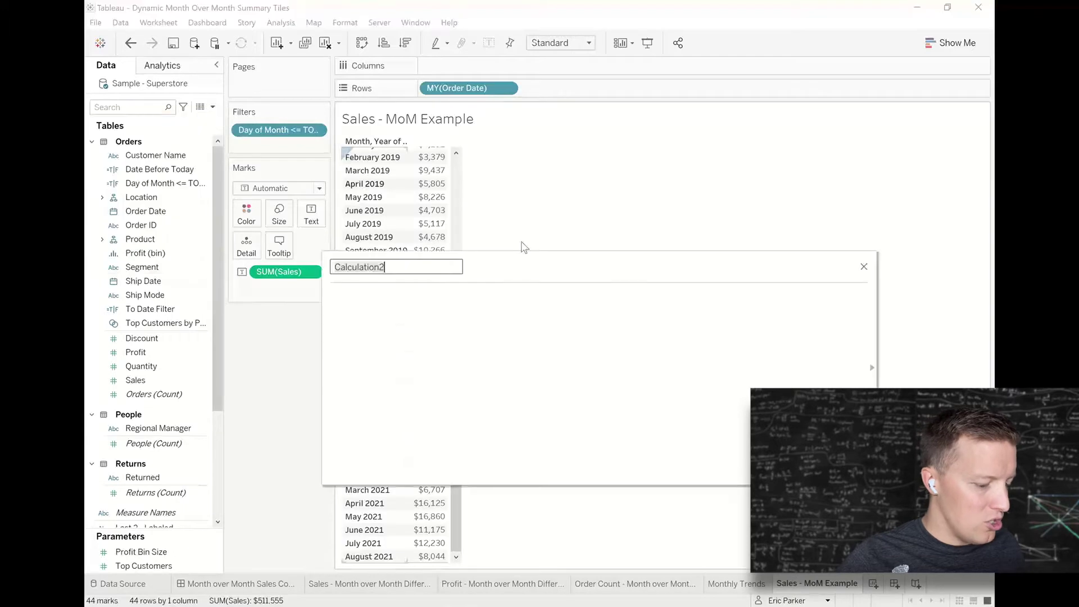
pyautogui.write('Las')
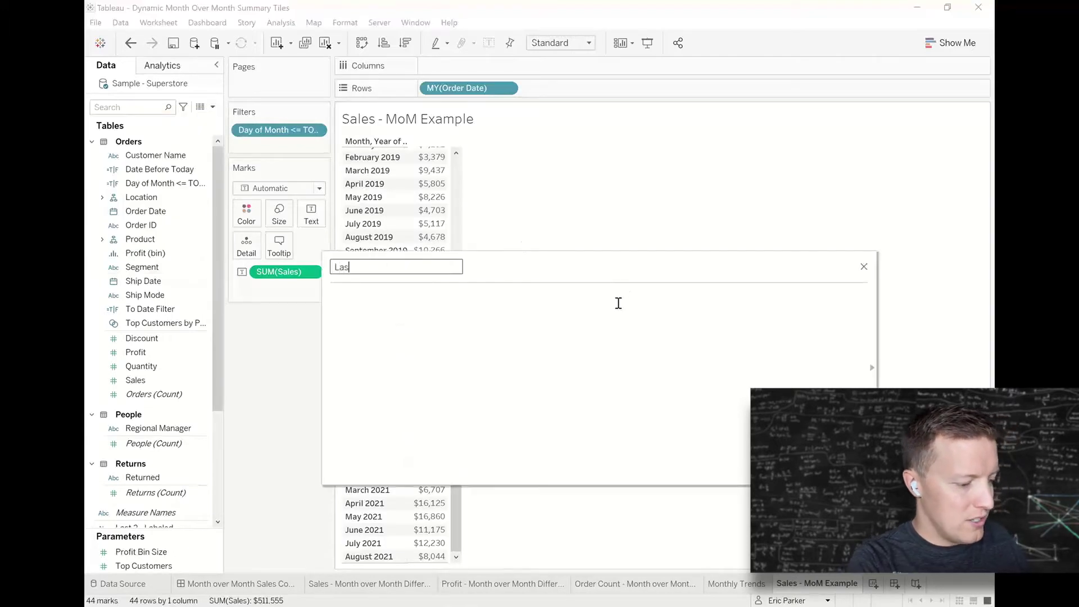
pyautogui.write('t 2 Only')
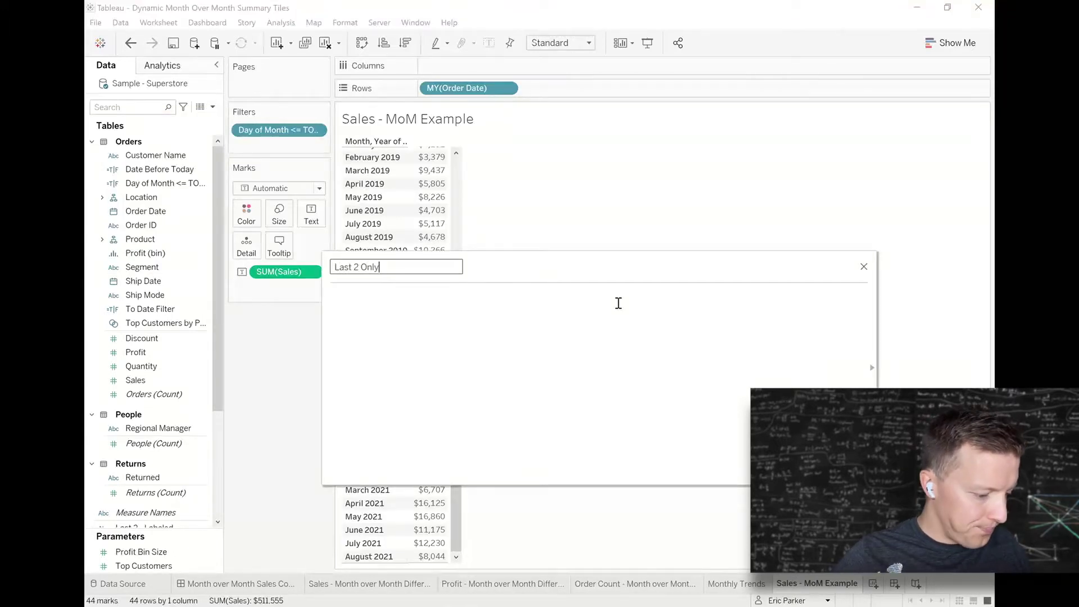
pyautogui.click(616, 331)
pyautogui.write('last')
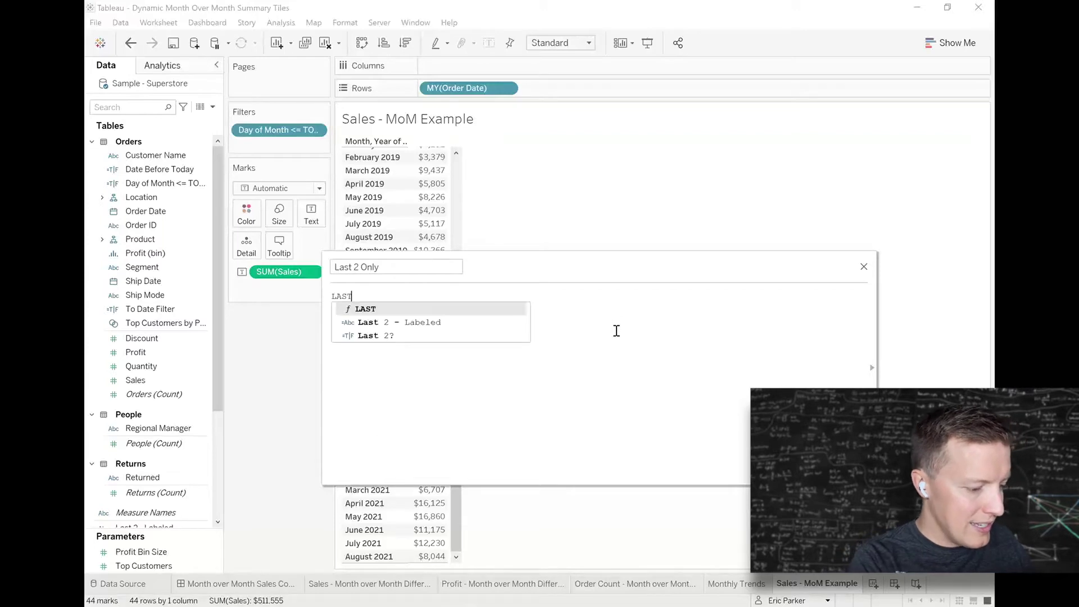
pyautogui.press('Return')
pyautogui.write(') <= ')
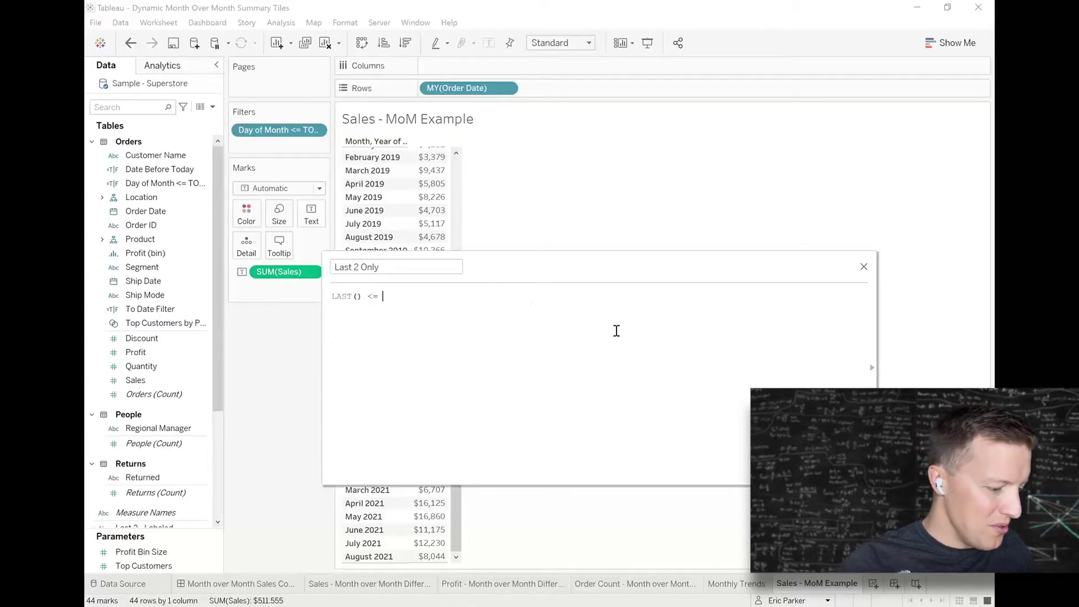
pyautogui.write('1')
pyautogui.moveTo(573, 264)
pyautogui.mouseDown()
pyautogui.moveTo(731, 236)
pyautogui.moveTo(558, 262)
pyautogui.mouseUp()
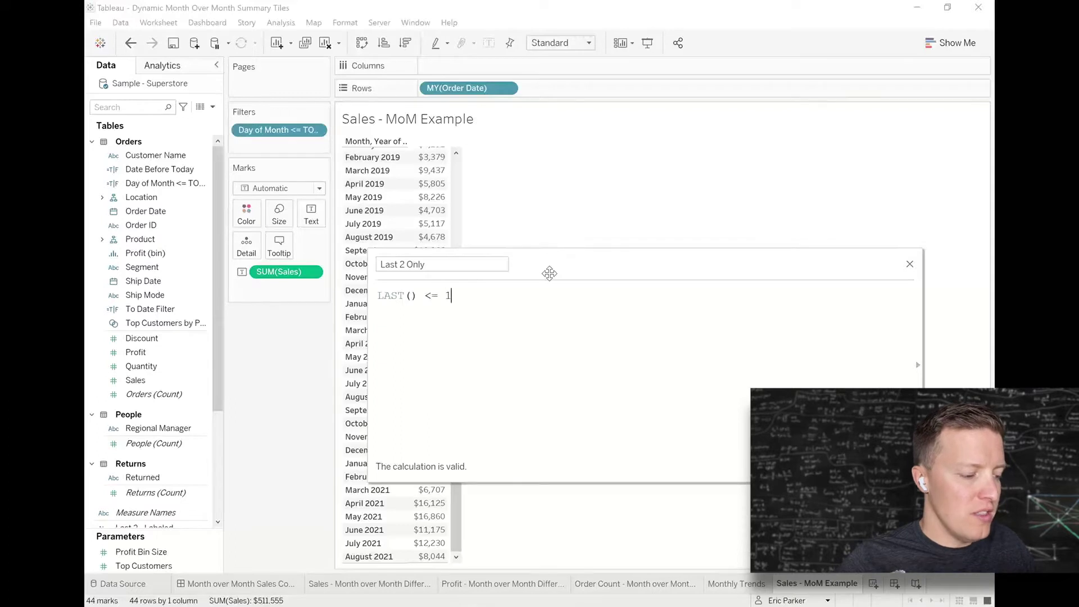
pyautogui.moveTo(549, 272); pyautogui.dragTo(578, 270)
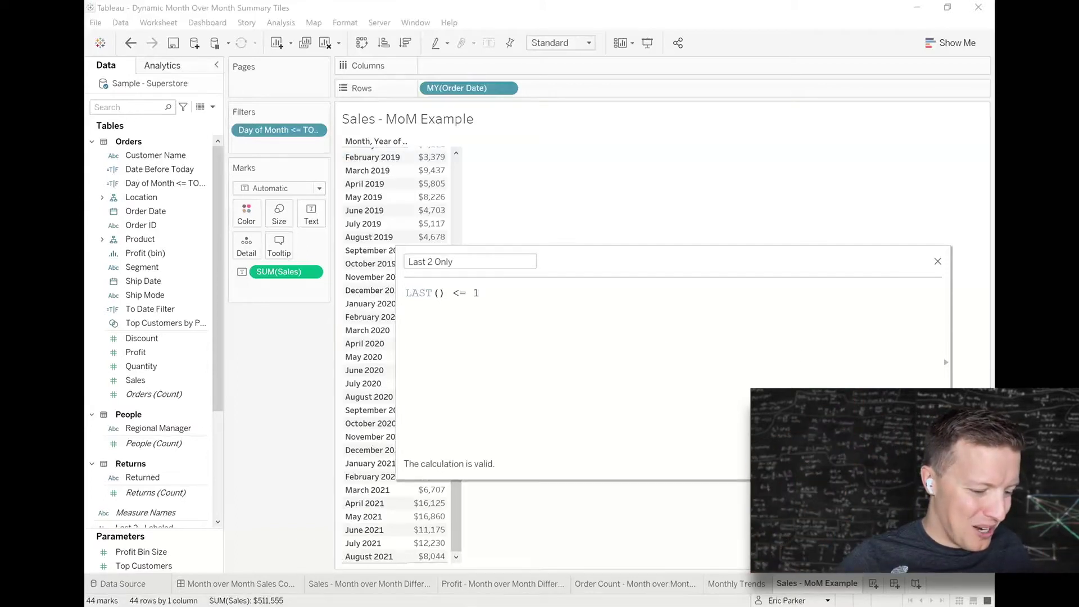
# Step: Save Last 2 Only and add it to Rows beside the month-year dates
pyautogui.click(928, 471)
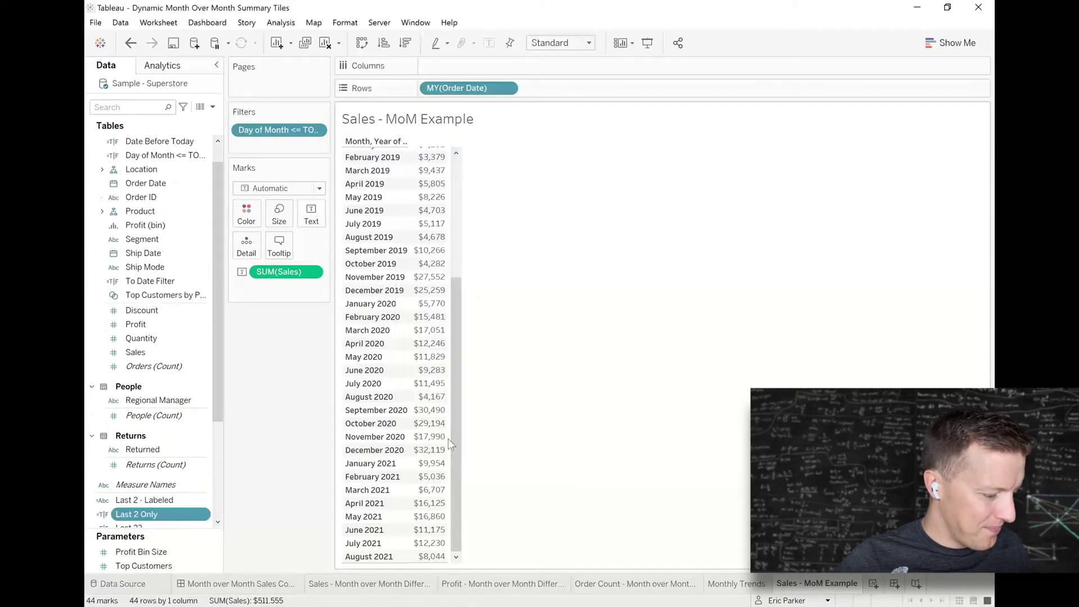
pyautogui.moveTo(124, 516); pyautogui.dragTo(271, 295)
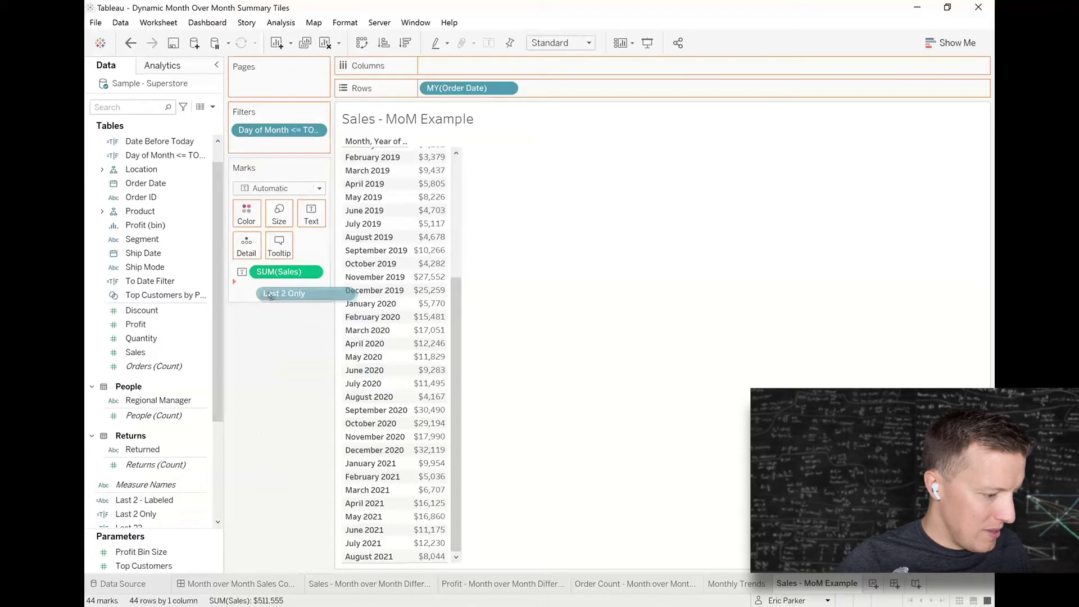
pyautogui.moveTo(271, 296); pyautogui.dragTo(566, 94)
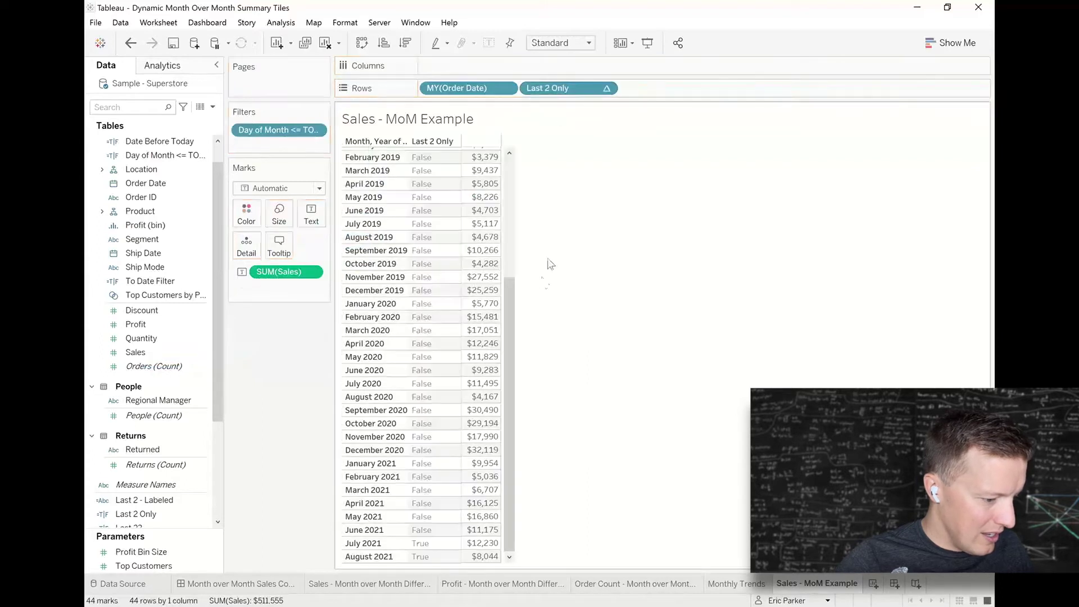
pyautogui.moveTo(509, 315); pyautogui.dragTo(526, 374)
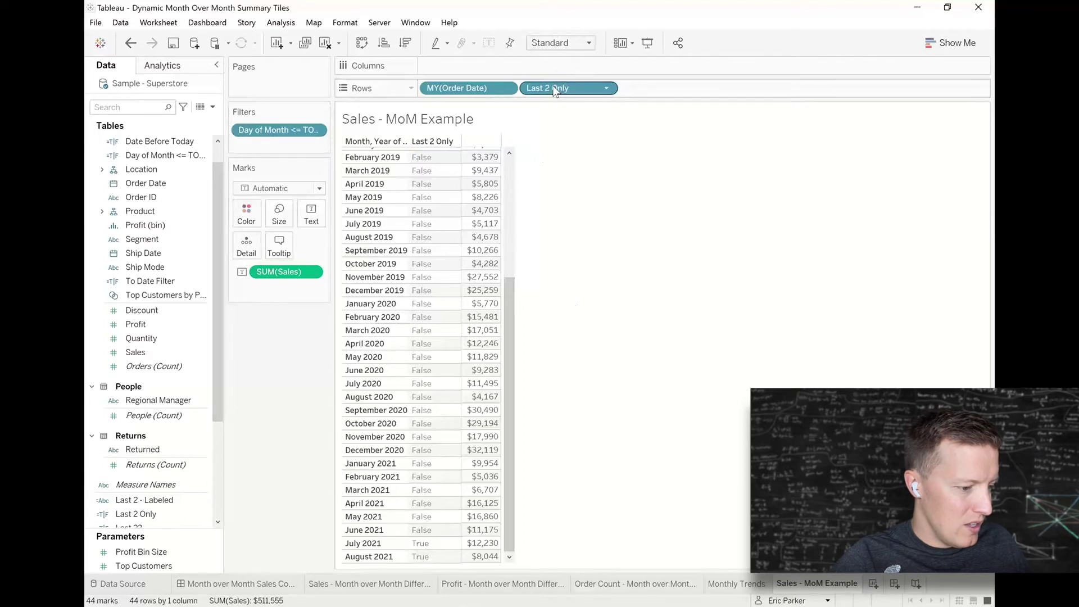
# Step: Move Last 2 Only to Filters keeping True, leaving July and August 2021, then start another calculation
pyautogui.moveTo(556, 85); pyautogui.dragTo(287, 151)
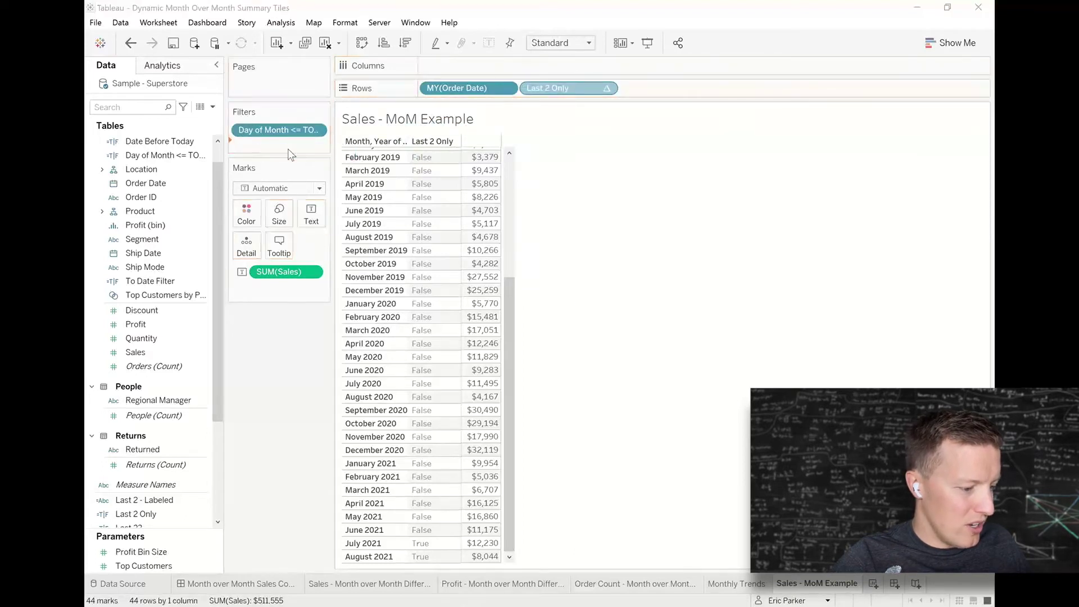
pyautogui.click(550, 479)
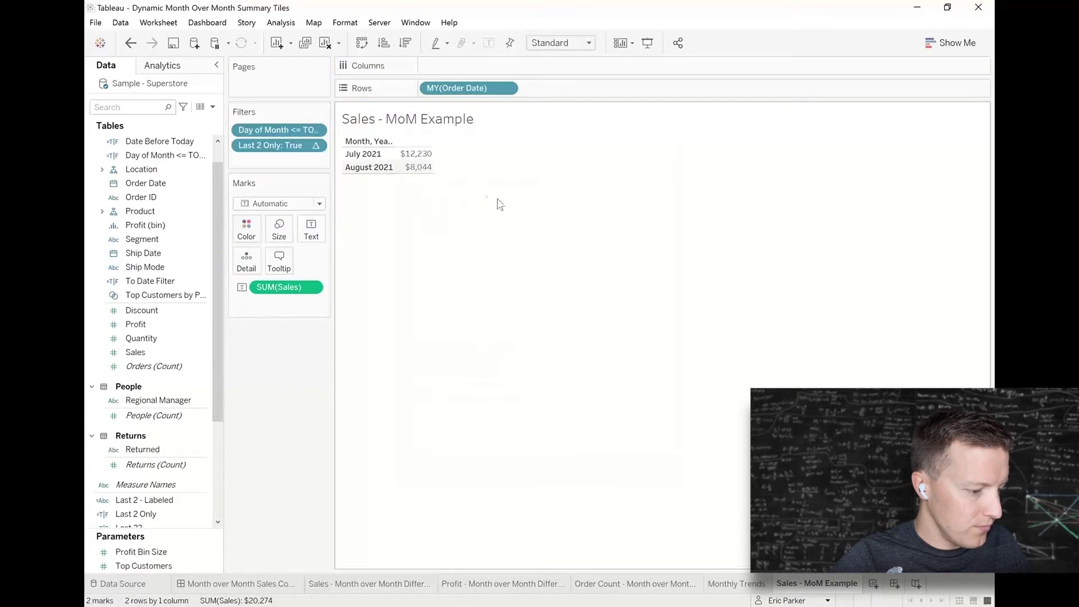
pyautogui.moveTo(404, 166); pyautogui.dragTo(416, 168)
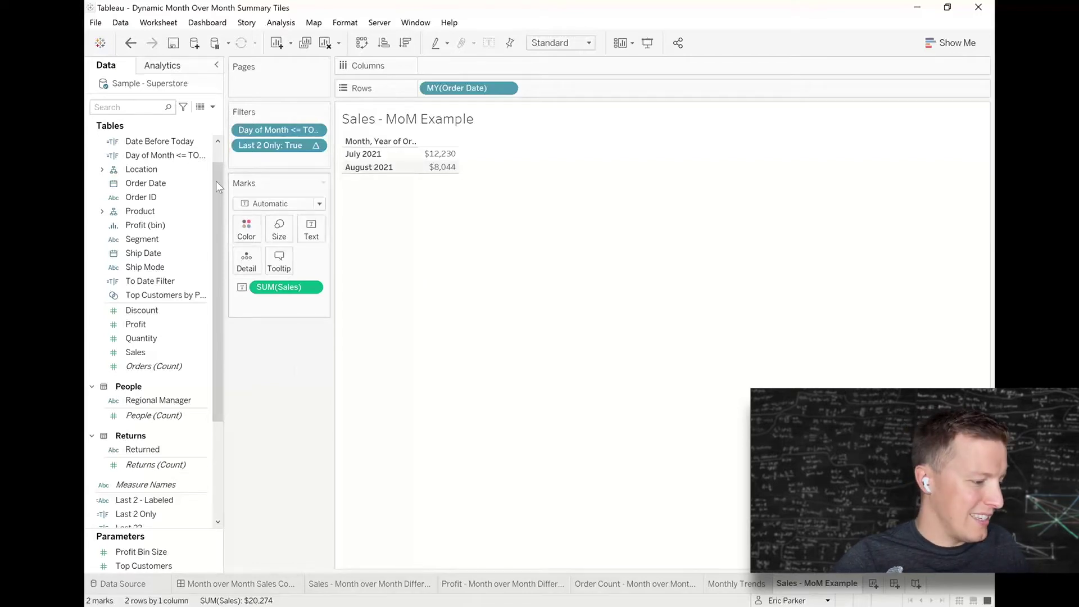
pyautogui.click(212, 107)
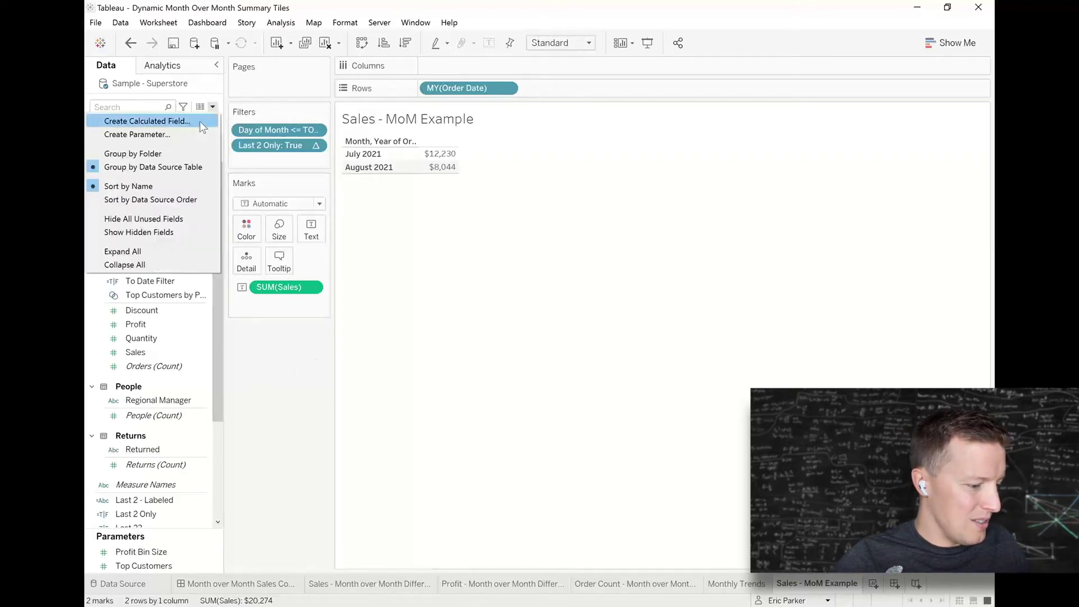
pyautogui.click(201, 120)
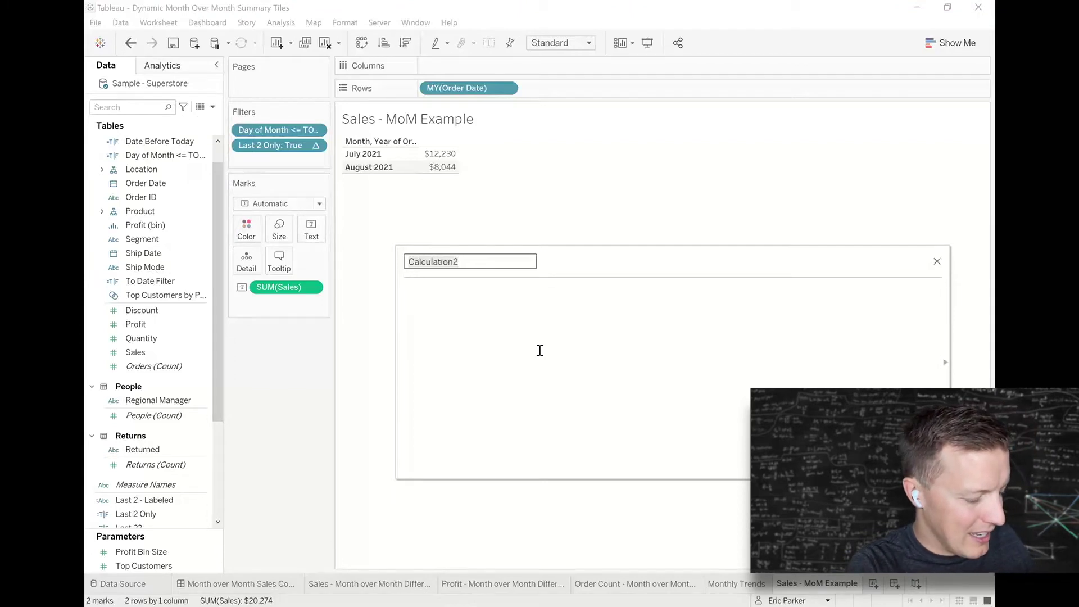
# Step: Write 'Last 2 - Labeled': IF LAST() = 0 THEN "Last" ELSEIF LAST() = 1 THEN "2nd to Last" END
pyautogui.write('L')
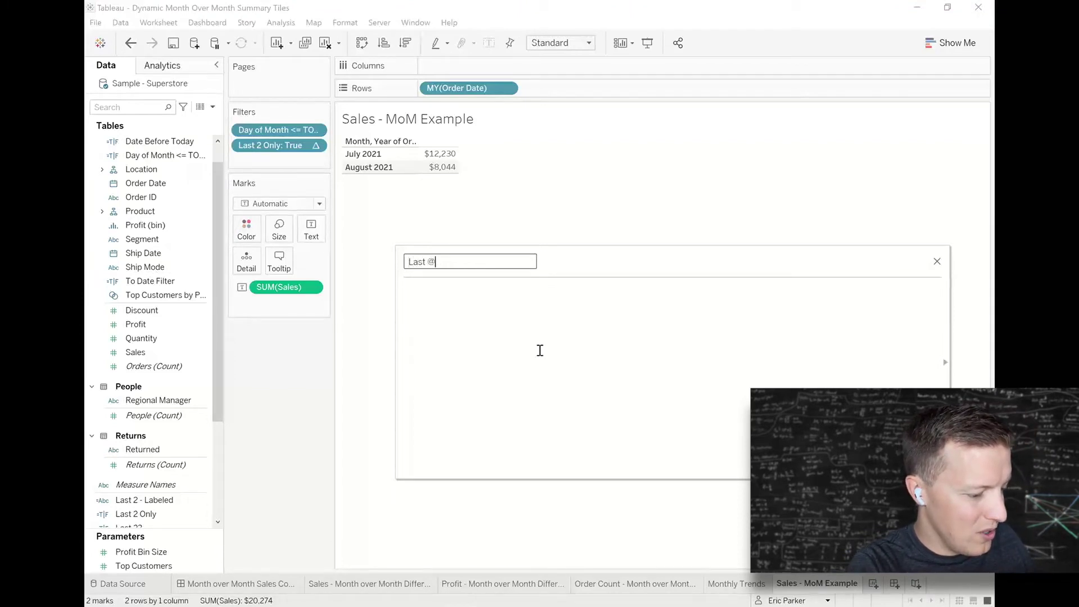
pyautogui.write('ast 2 - Labeled')
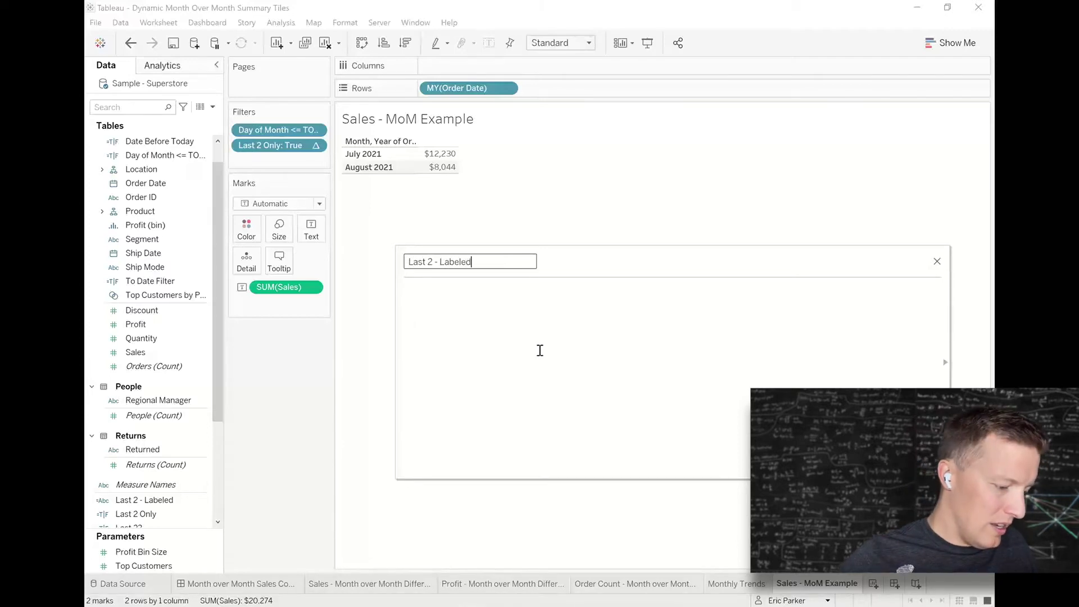
pyautogui.press('Tab')
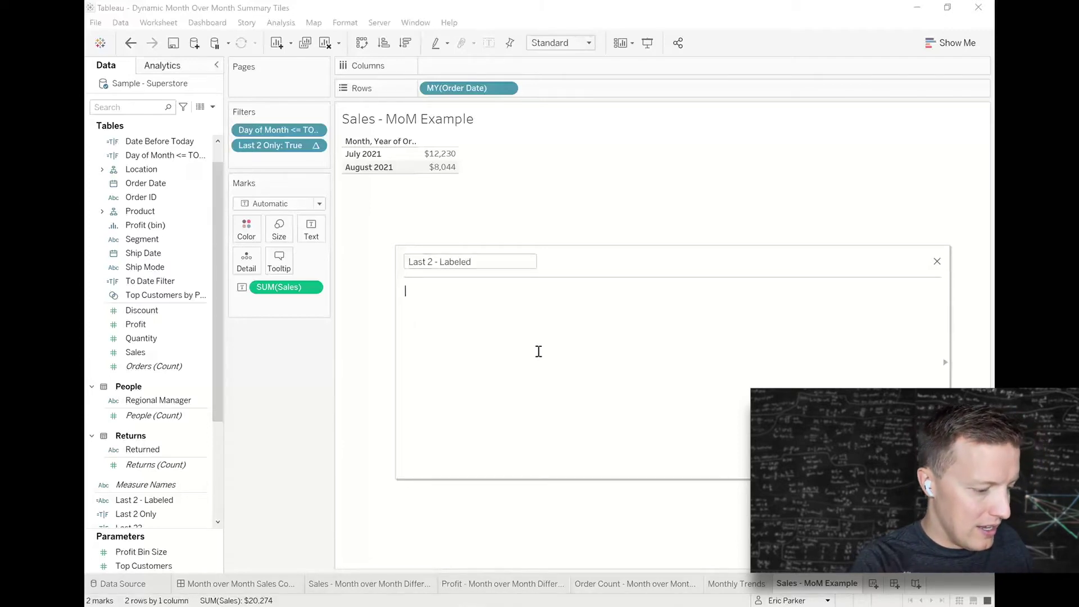
pyautogui.write('IF LAST')
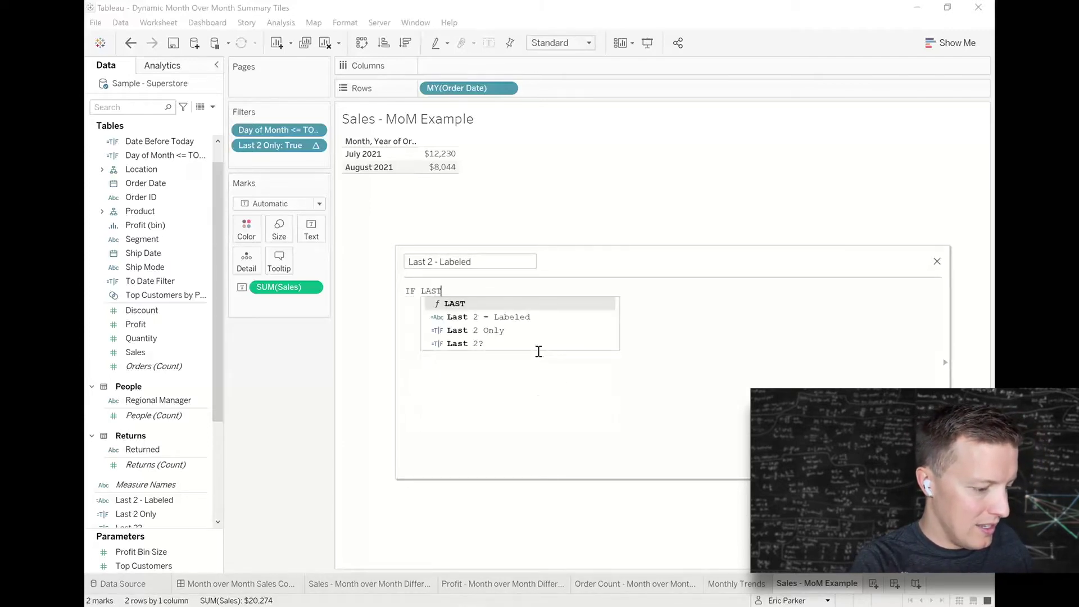
pyautogui.write('() = ')
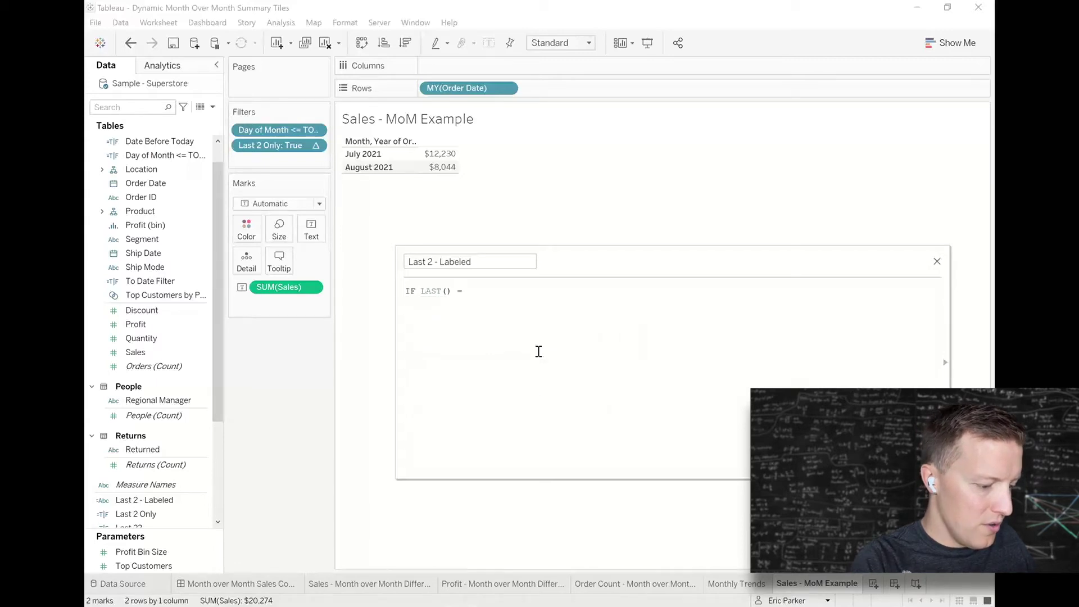
pyautogui.write('0')
pyautogui.scroll(1, 538, 351)
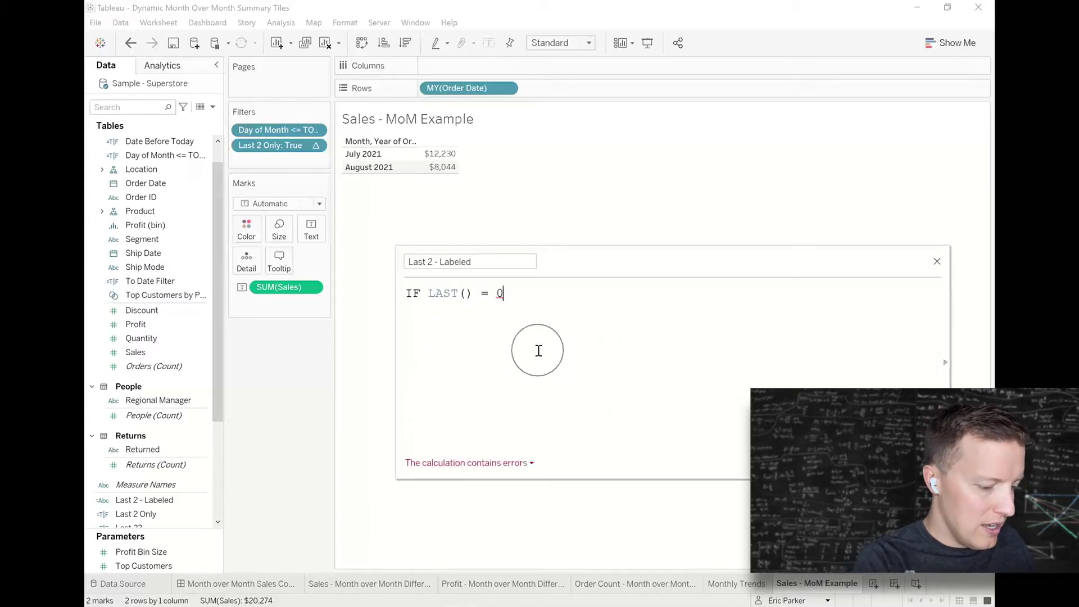
pyautogui.write('THEN "Last" ')
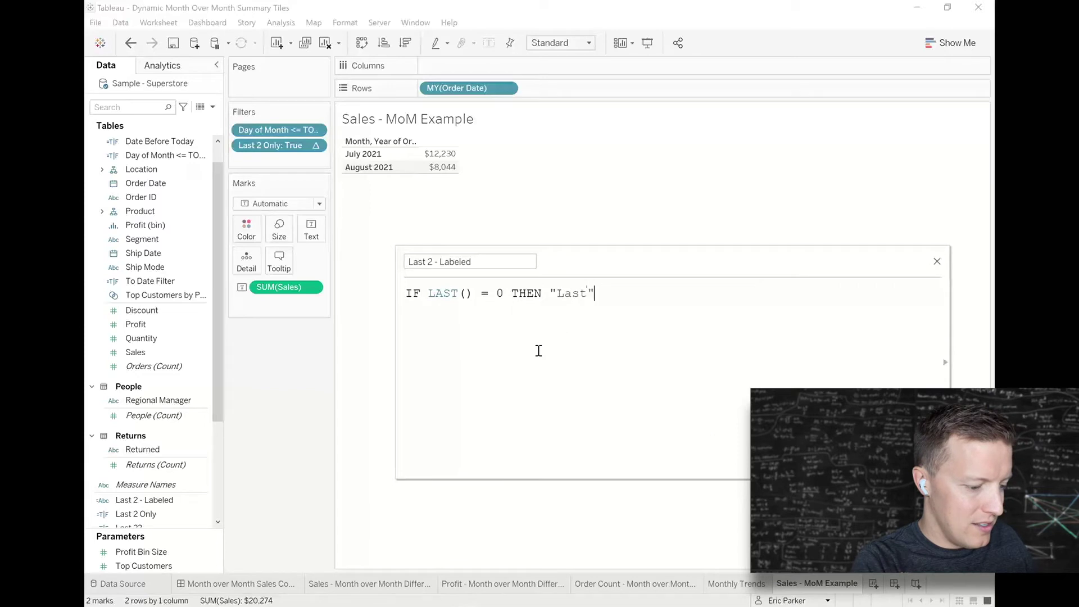
pyautogui.write('ELSEIF LAS')
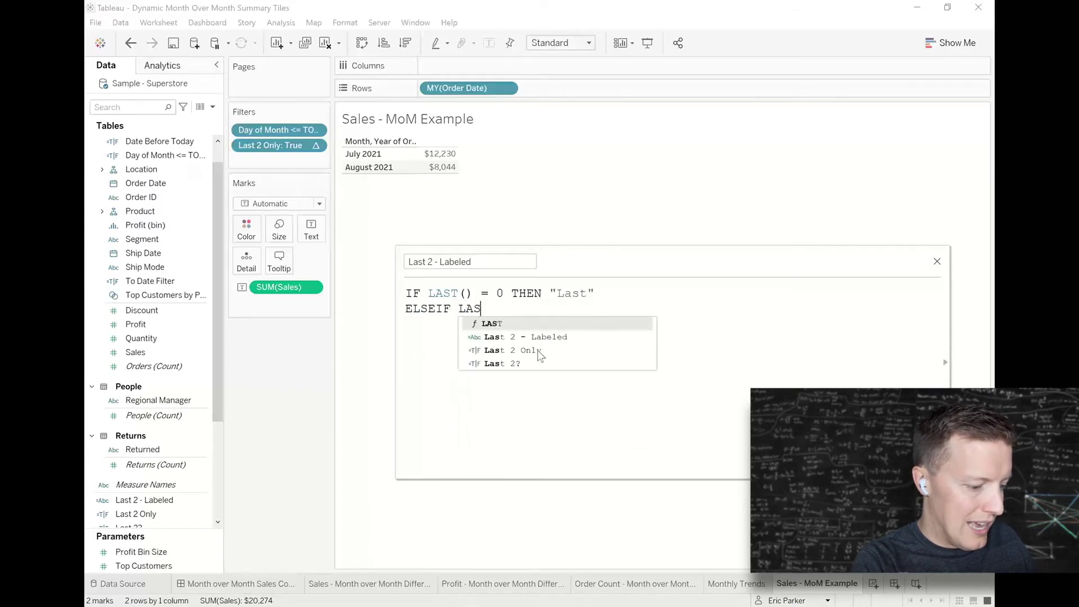
pyautogui.press('Return')
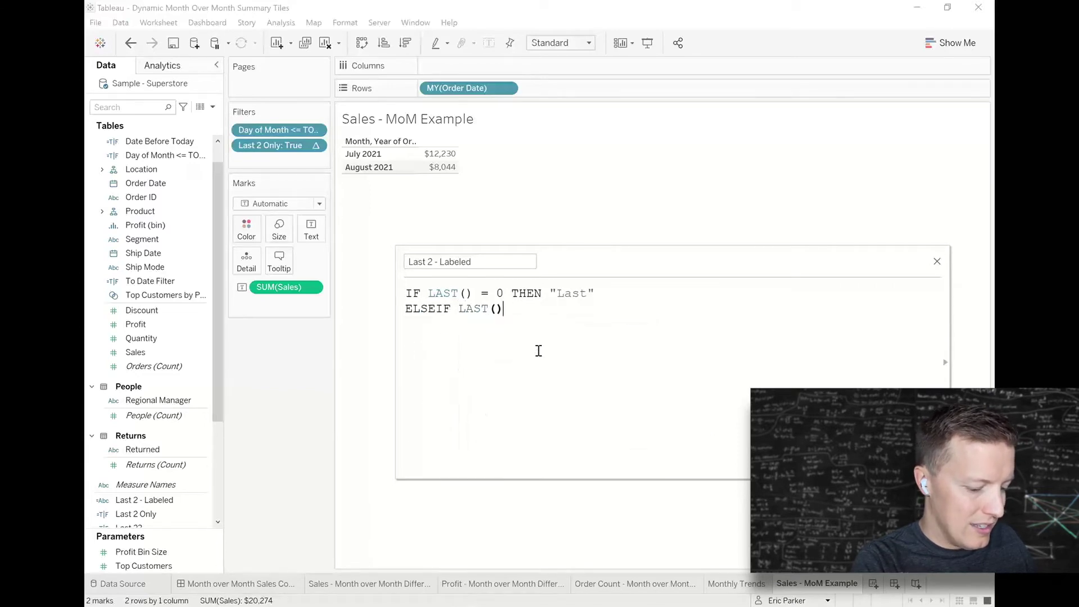
pyautogui.write('= 1')
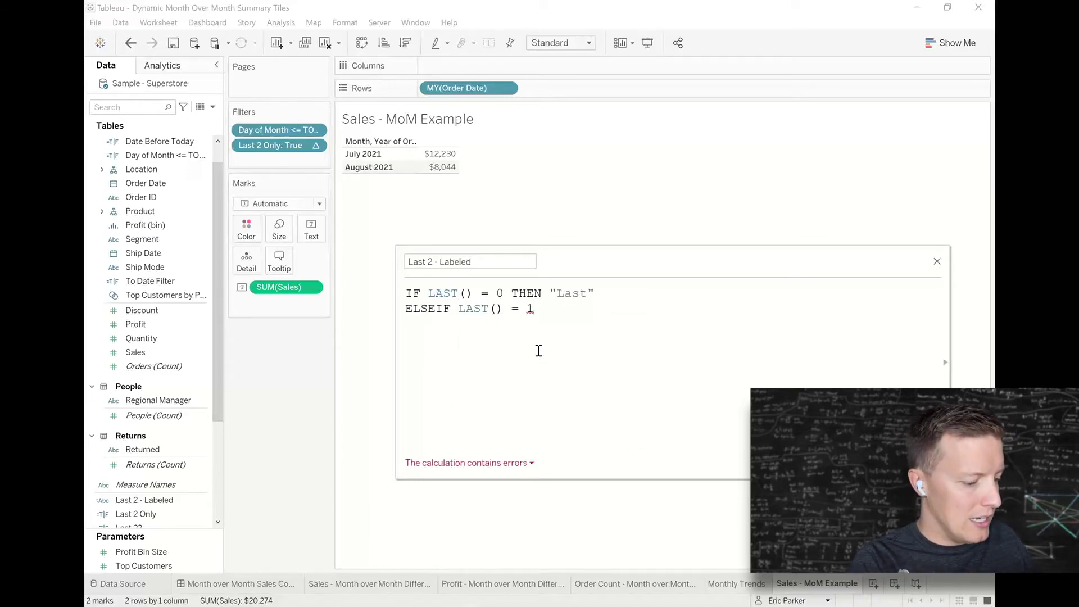
pyautogui.write(' THEN "@')
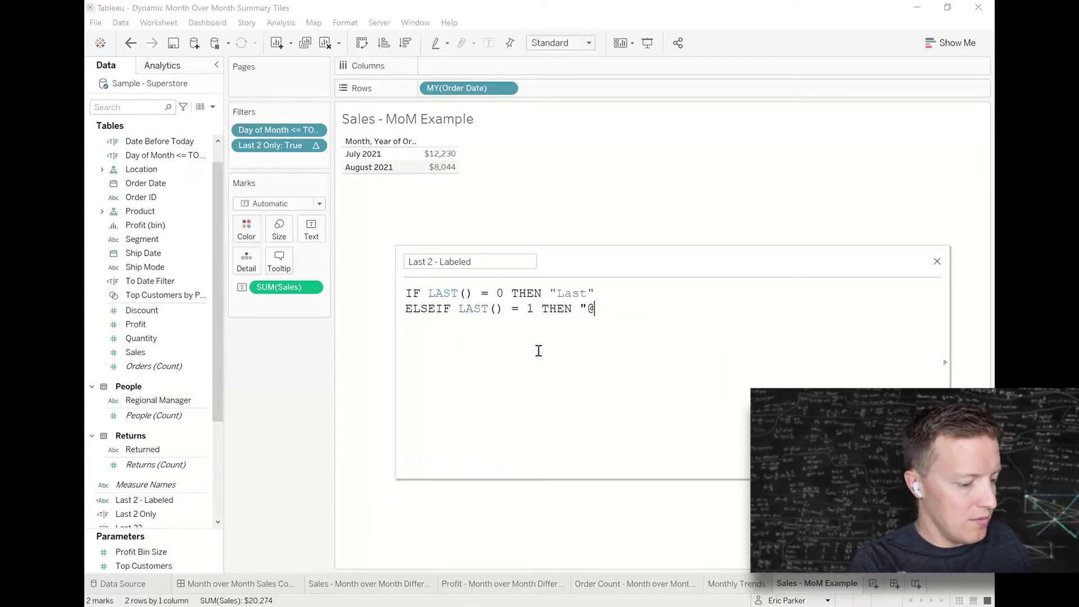
pyautogui.write('nd to Last"')
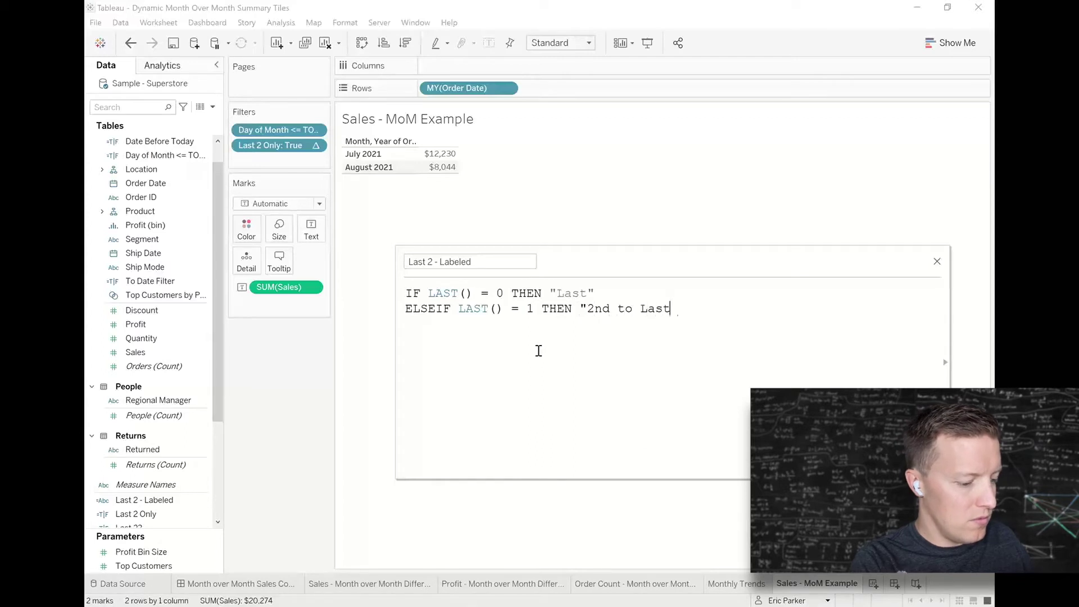
pyautogui.press('Return')
pyautogui.write('END')
pyautogui.click(699, 361)
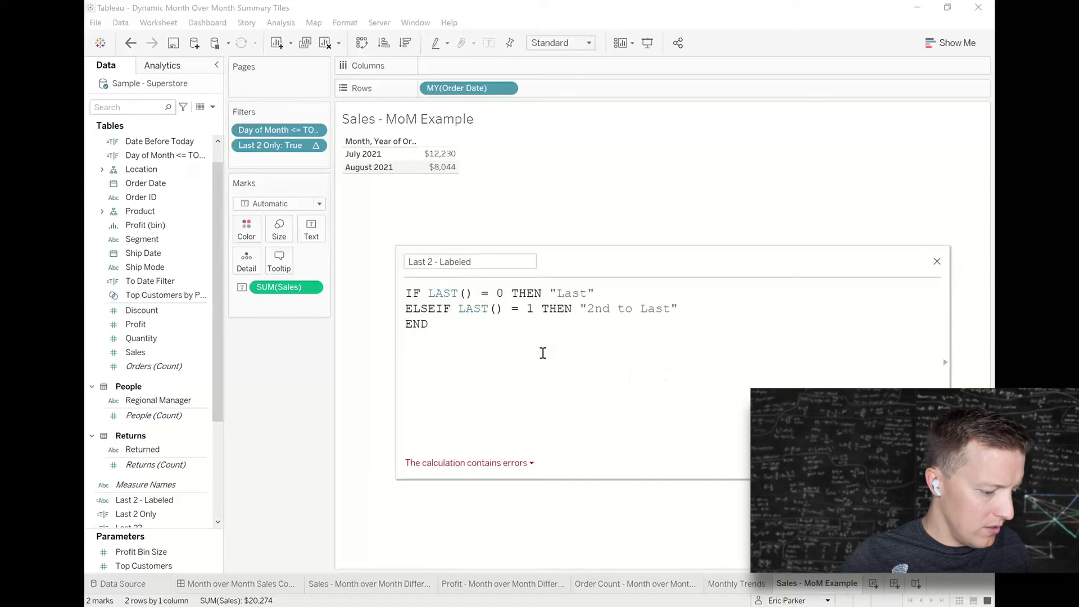
# Step: Rename the calculation to 'Last 2 - Labeled *' to fix the duplicate-name error, and save it
pyautogui.click(491, 463)
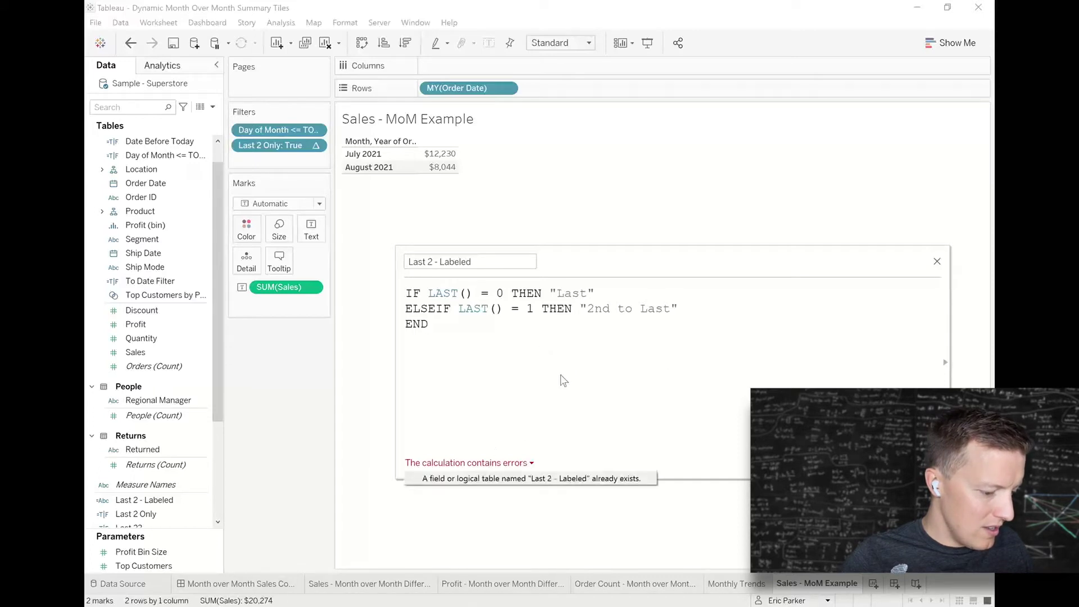
pyautogui.click(494, 262)
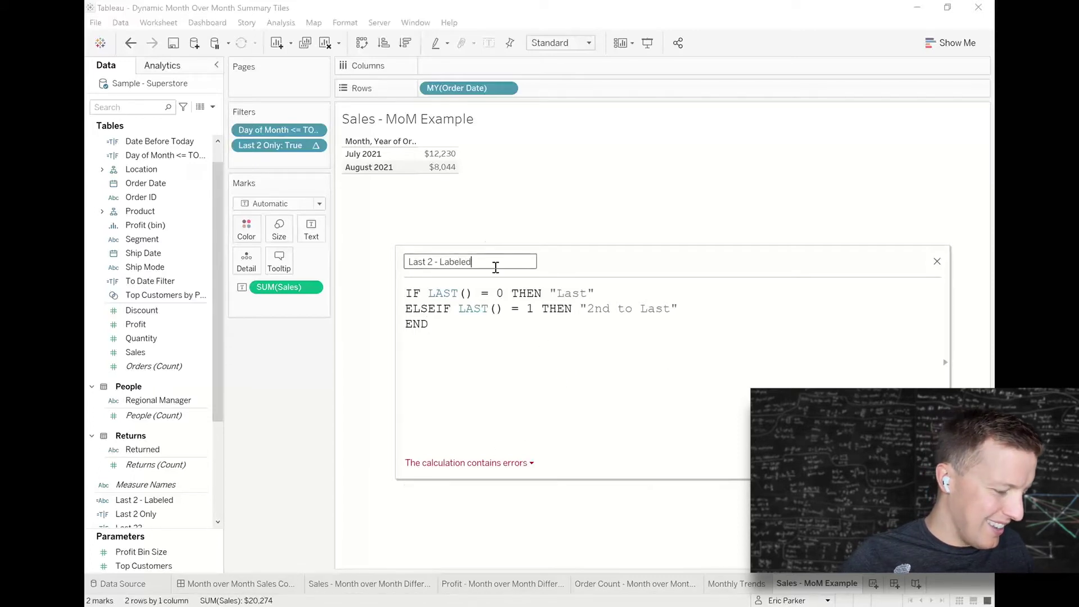
pyautogui.write('*')
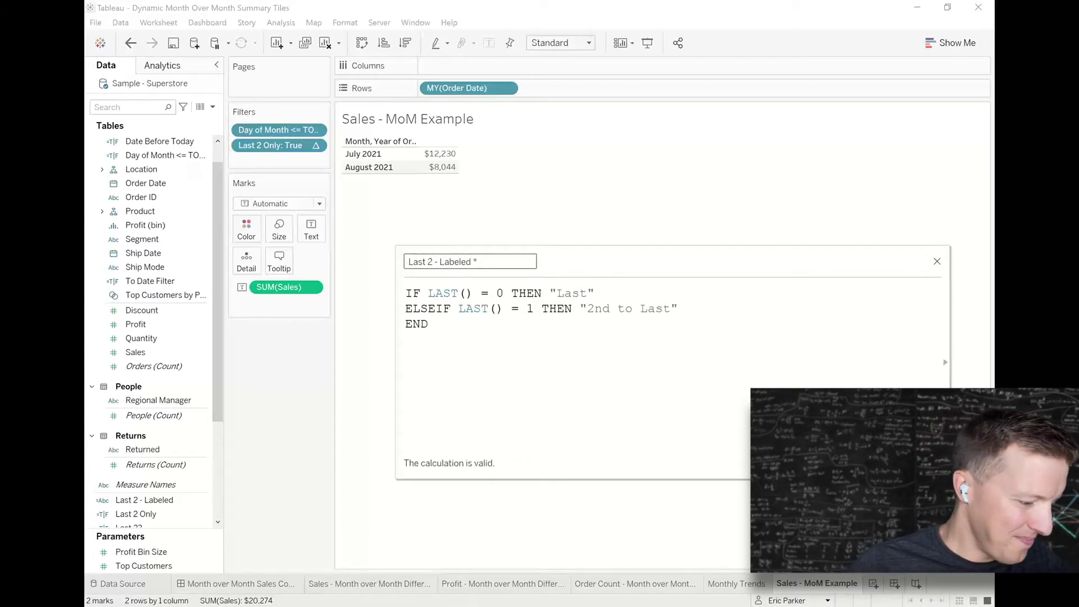
pyautogui.press('Return')
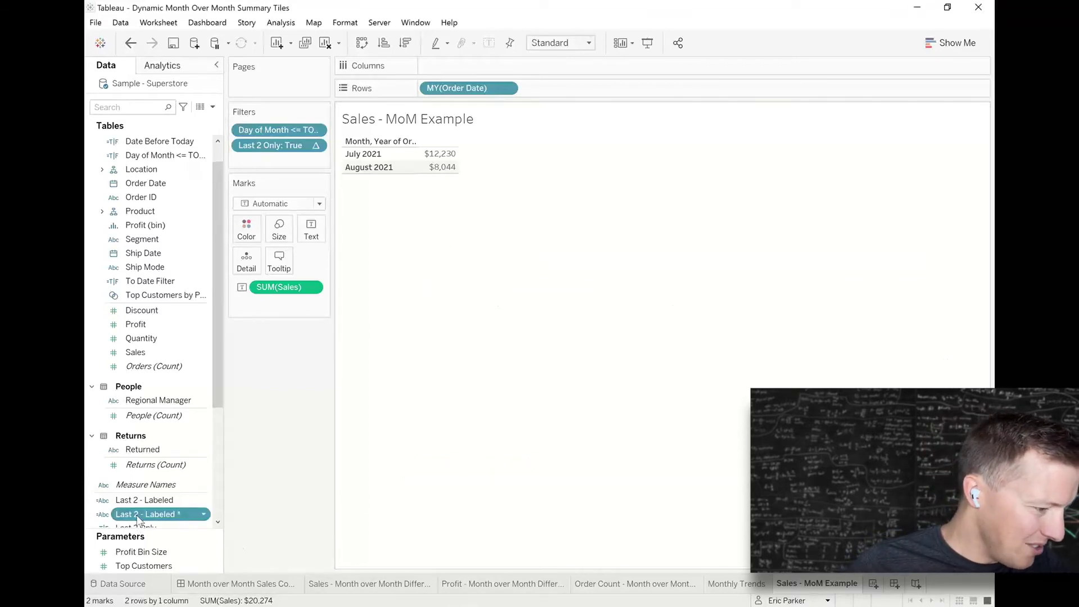
# Step: Add Last 2 - Labeled * to Rows so July 2021 reads '2nd to Last' and August 'Last'
pyautogui.moveTo(153, 517); pyautogui.dragTo(432, 90)
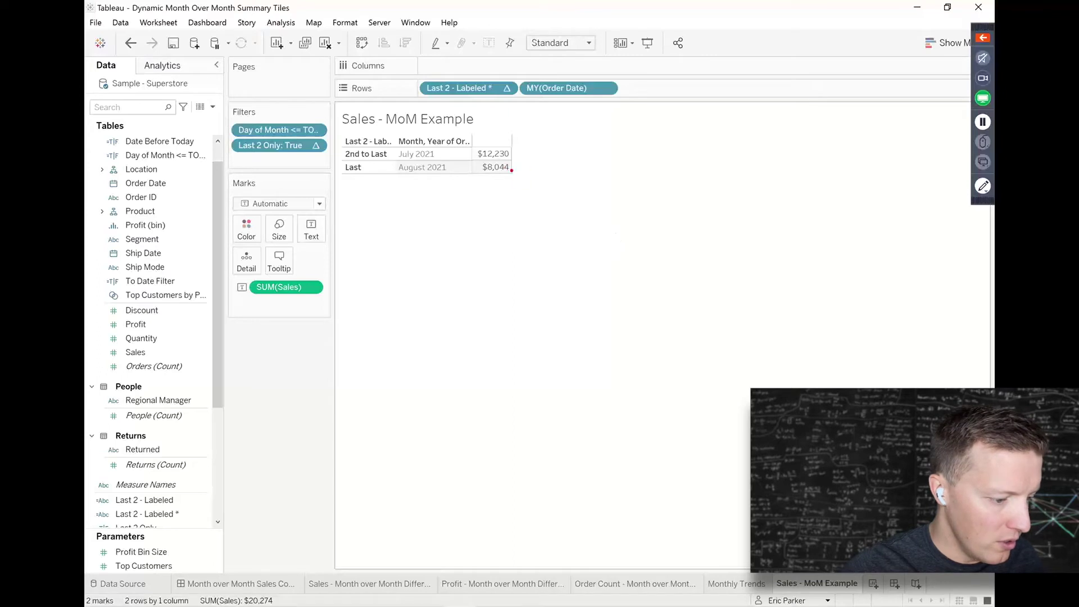
pyautogui.moveTo(512, 170)
pyautogui.mouseDown()
pyautogui.moveTo(537, 183)
pyautogui.moveTo(537, 141)
pyautogui.mouseUp()
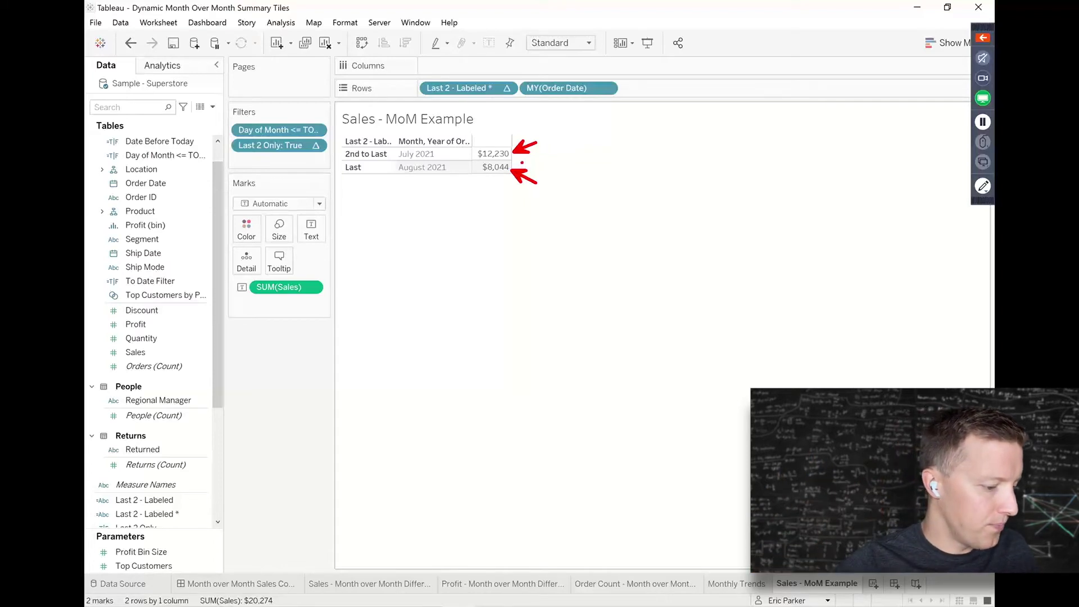
pyautogui.press('Escape')
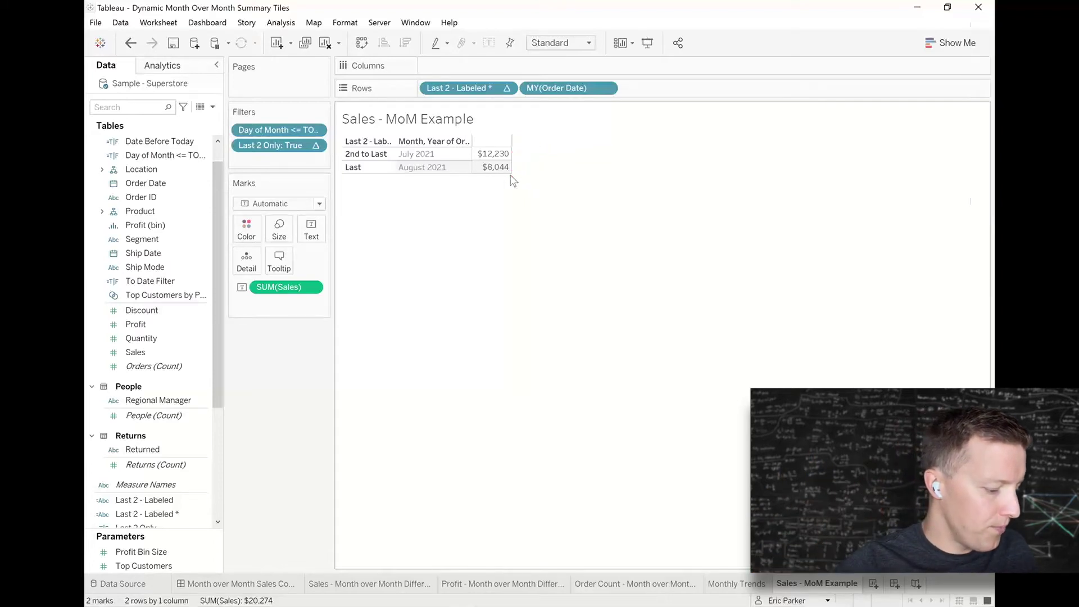
# Step: Apply a Percent Difference quick table calculation to SUM(Sales)
pyautogui.click(312, 288)
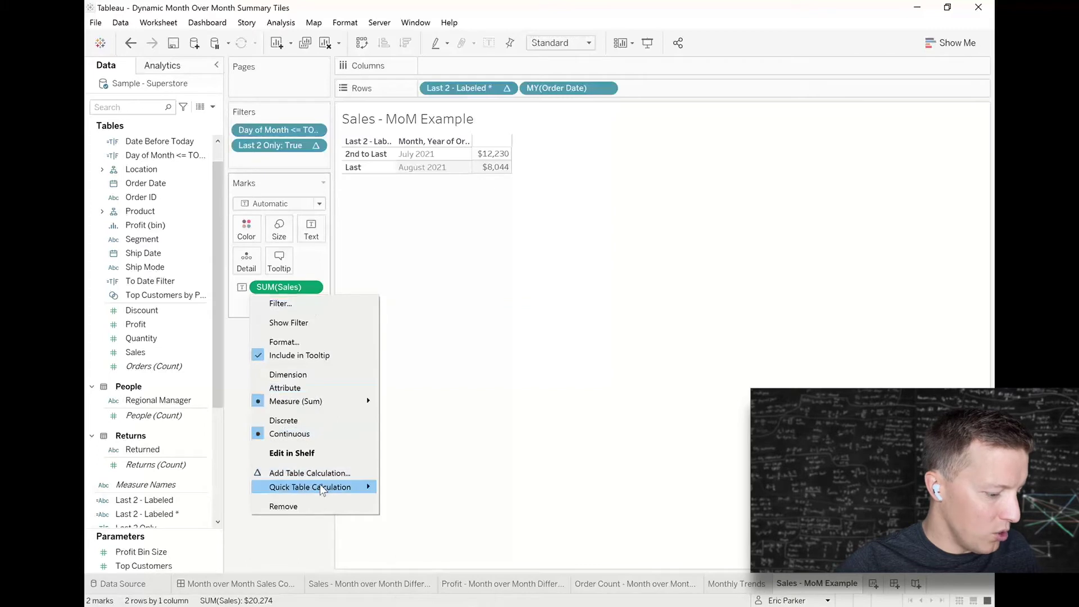
pyautogui.moveTo(322, 489)
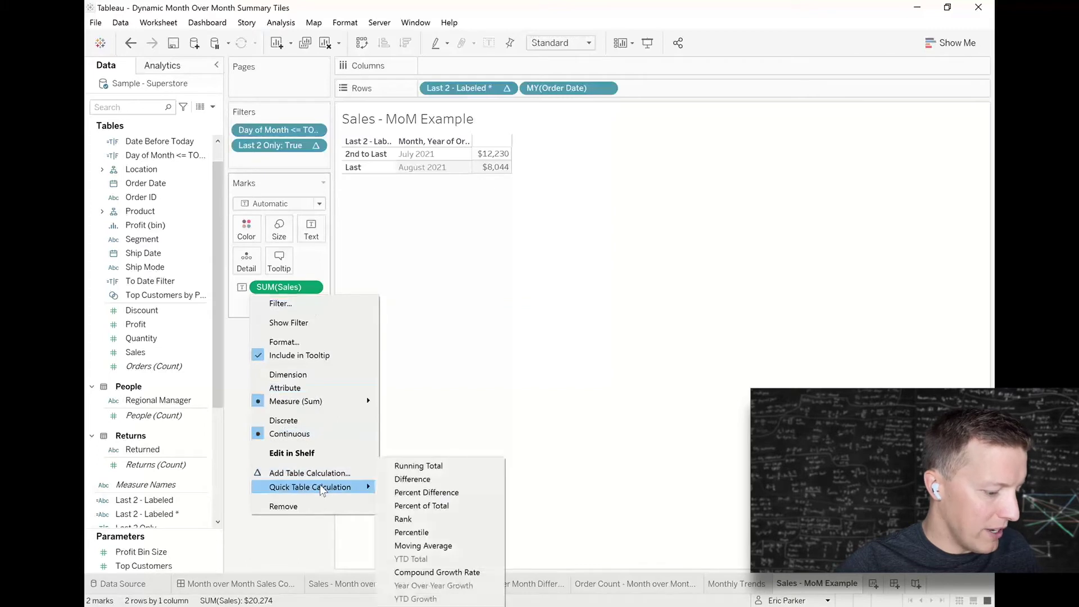
pyautogui.click(437, 493)
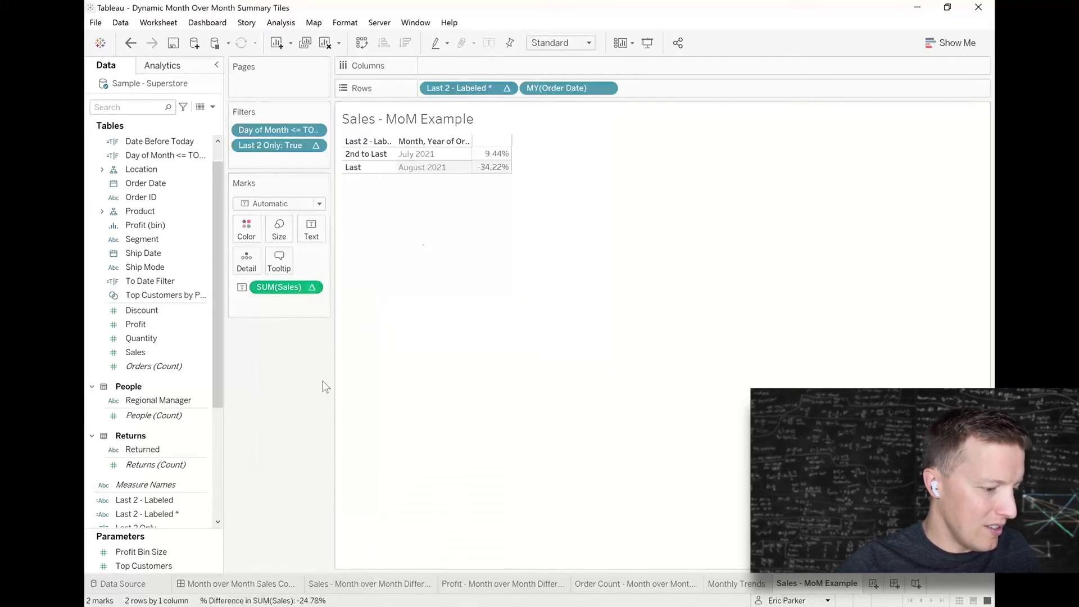
# Step: Format the percent differences as percentages with 0 decimals (9%, -34%) and add Sales to the labels
pyautogui.rightClick(292, 288)
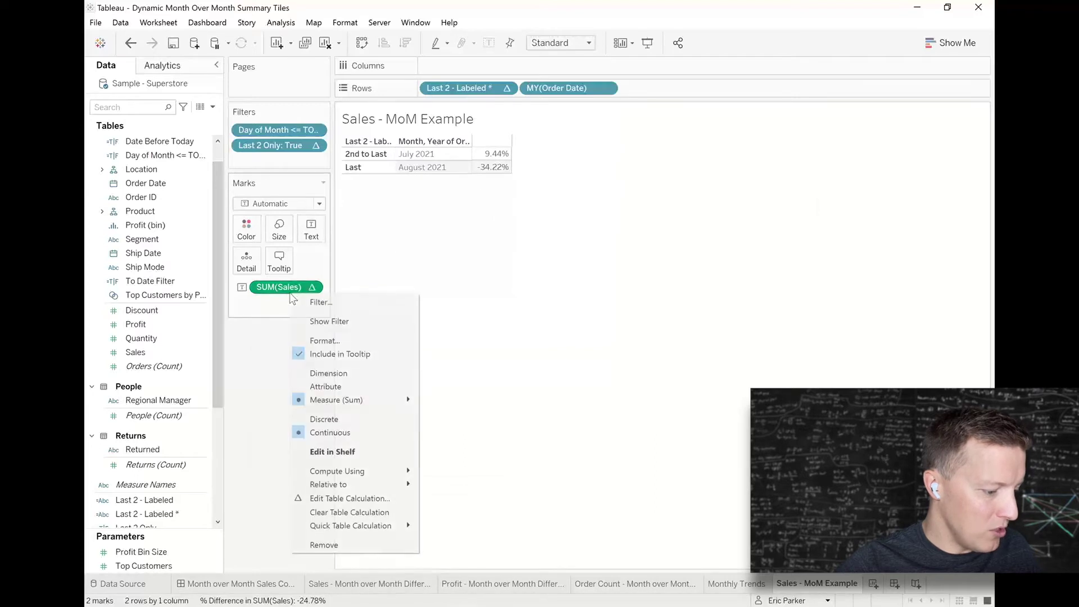
pyautogui.click(335, 341)
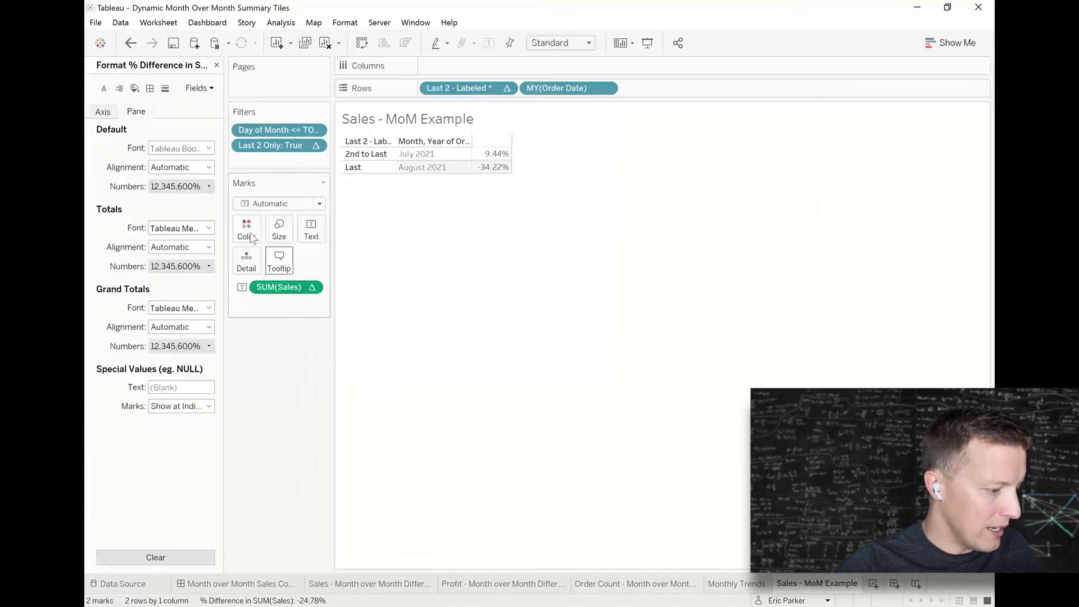
pyautogui.click(177, 187)
pyautogui.click(264, 268)
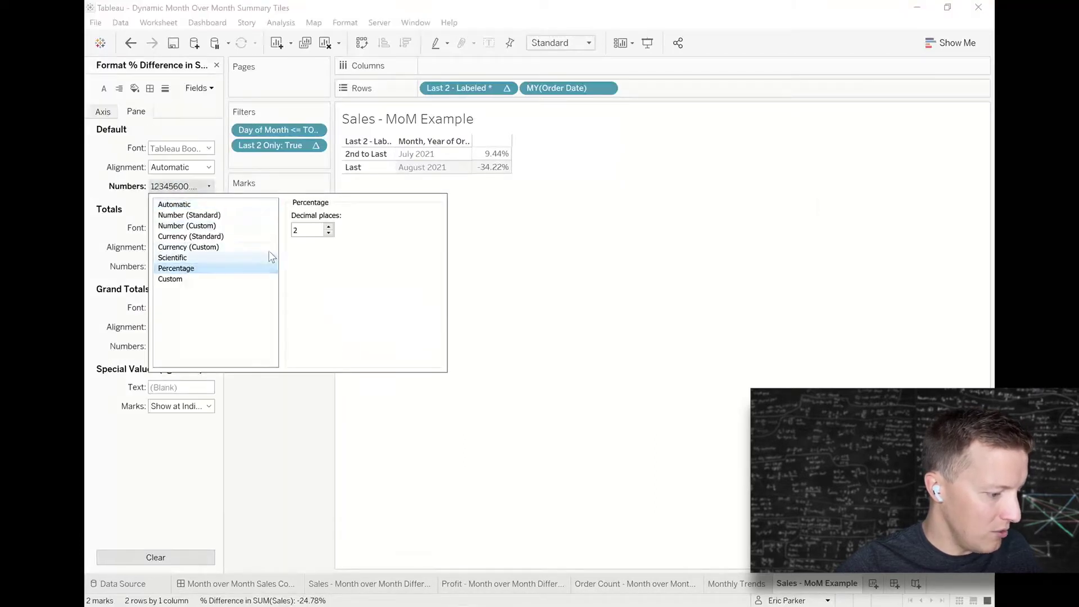
pyautogui.click(329, 233)
pyautogui.click(329, 233)
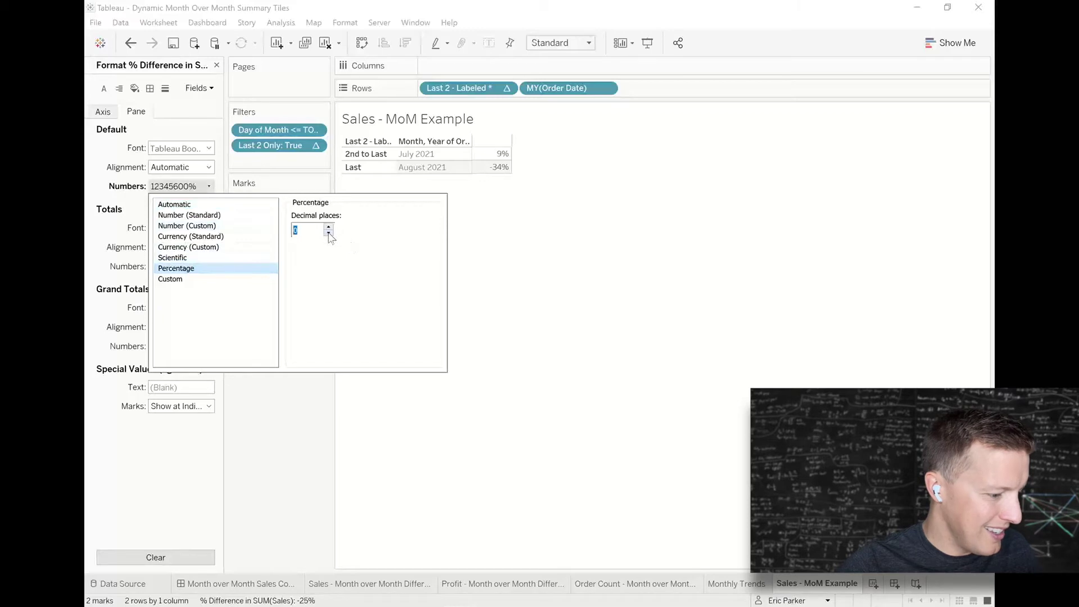
pyautogui.click(316, 437)
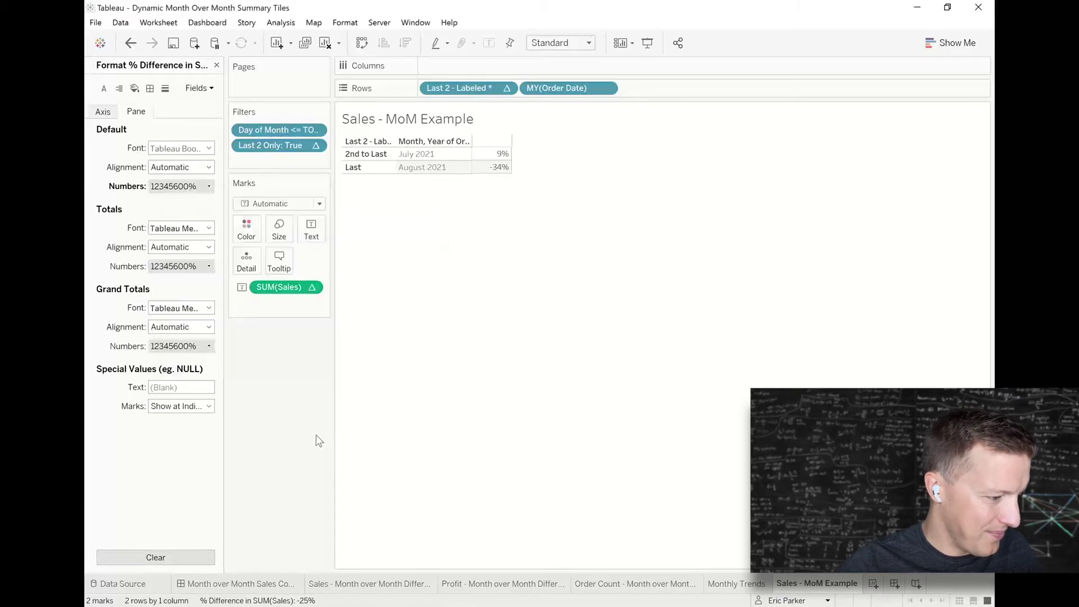
pyautogui.click(217, 67)
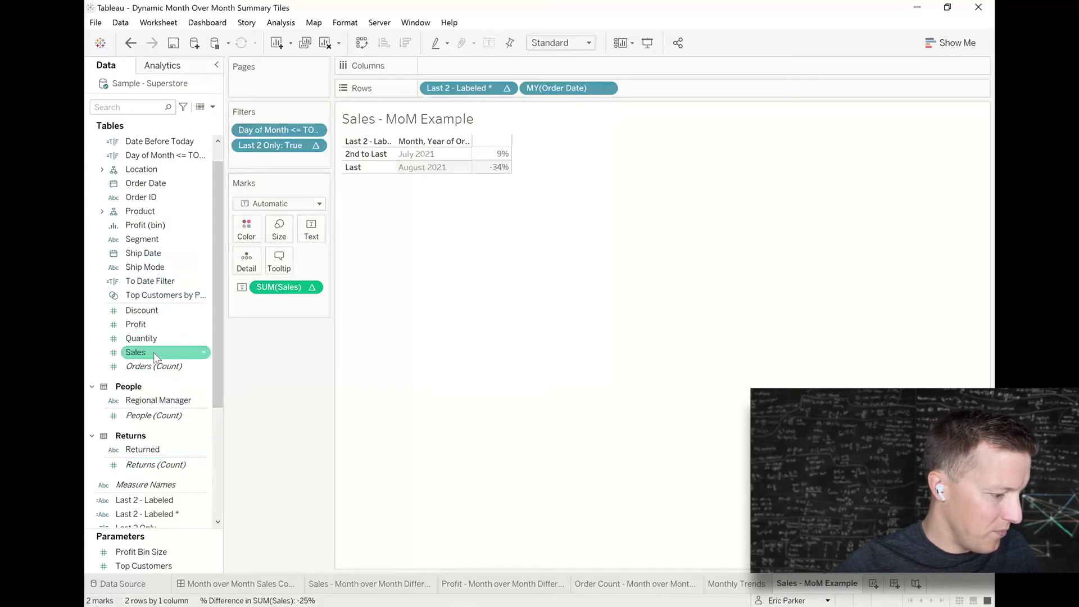
pyautogui.moveTo(154, 353); pyautogui.dragTo(315, 227)
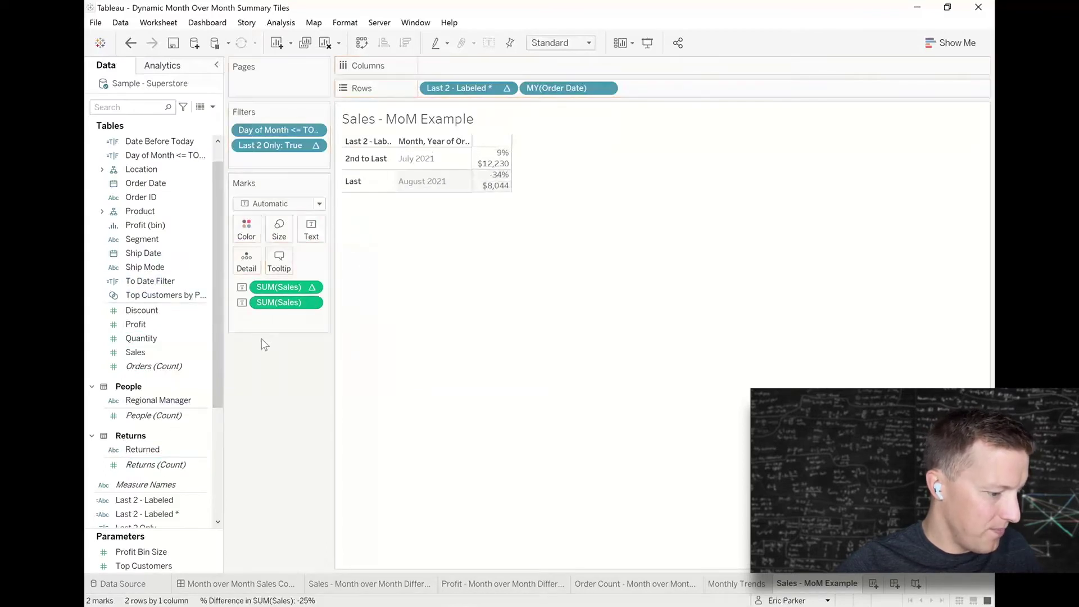
# Step: Open a new calculated field and cancel it unused
pyautogui.click(213, 108)
pyautogui.click(203, 120)
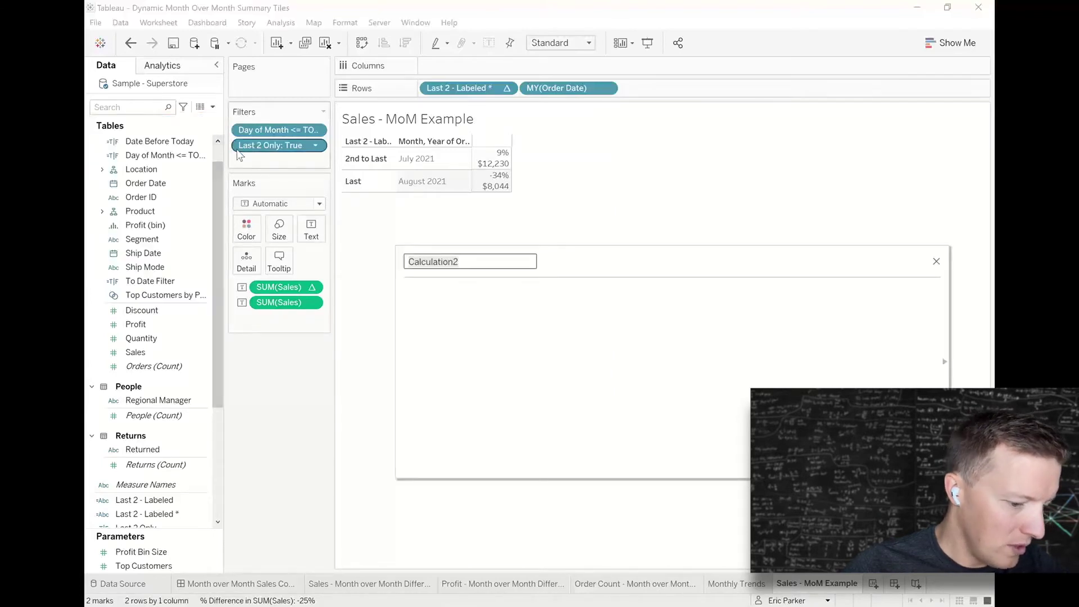
pyautogui.click(936, 261)
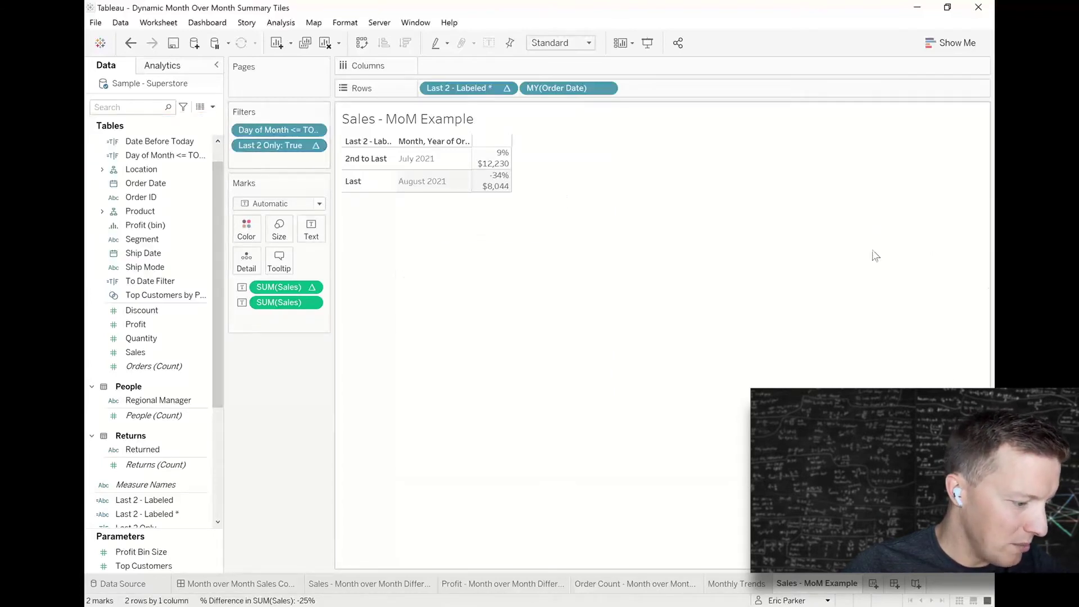
# Step: Drag the SUM(Sales) Δ pill into the Data pane as field 'Sales - % Difference Calc'
pyautogui.moveTo(275, 286); pyautogui.dragTo(136, 348)
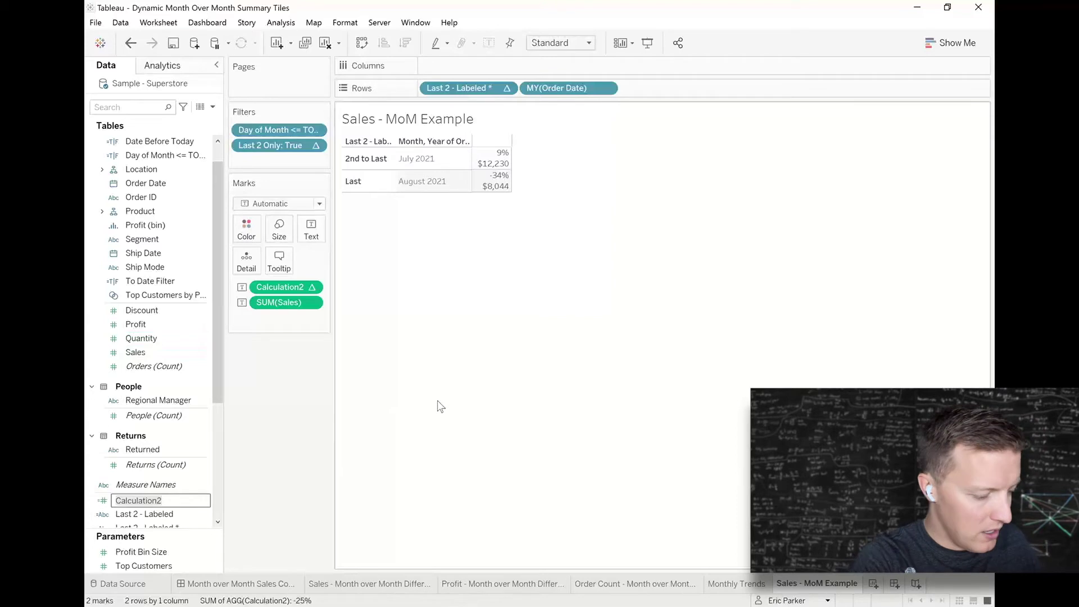
pyautogui.write('Sales -')
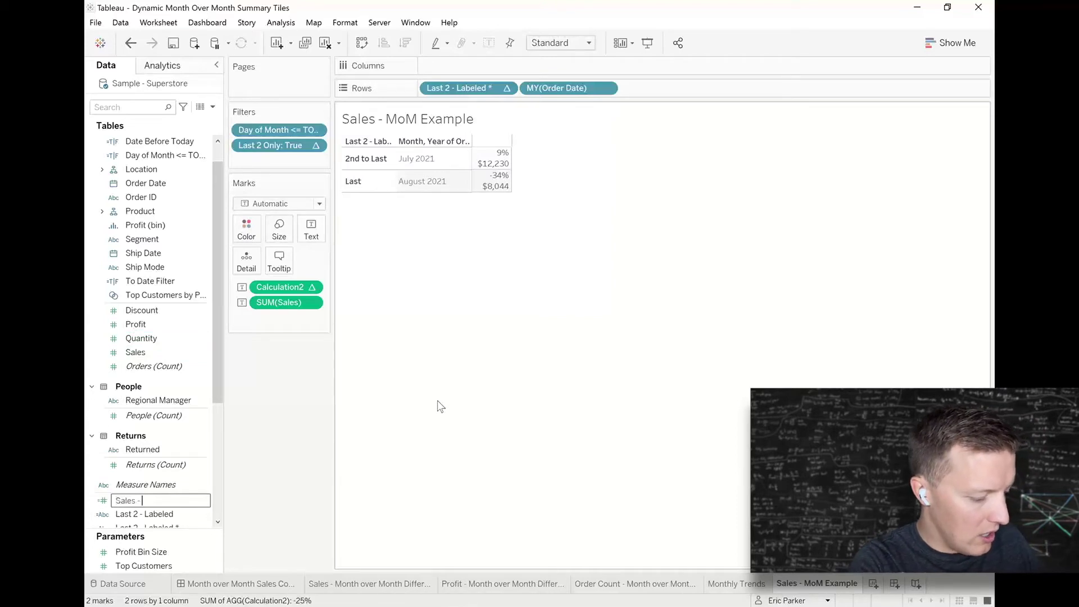
pyautogui.write(' % Difference ')
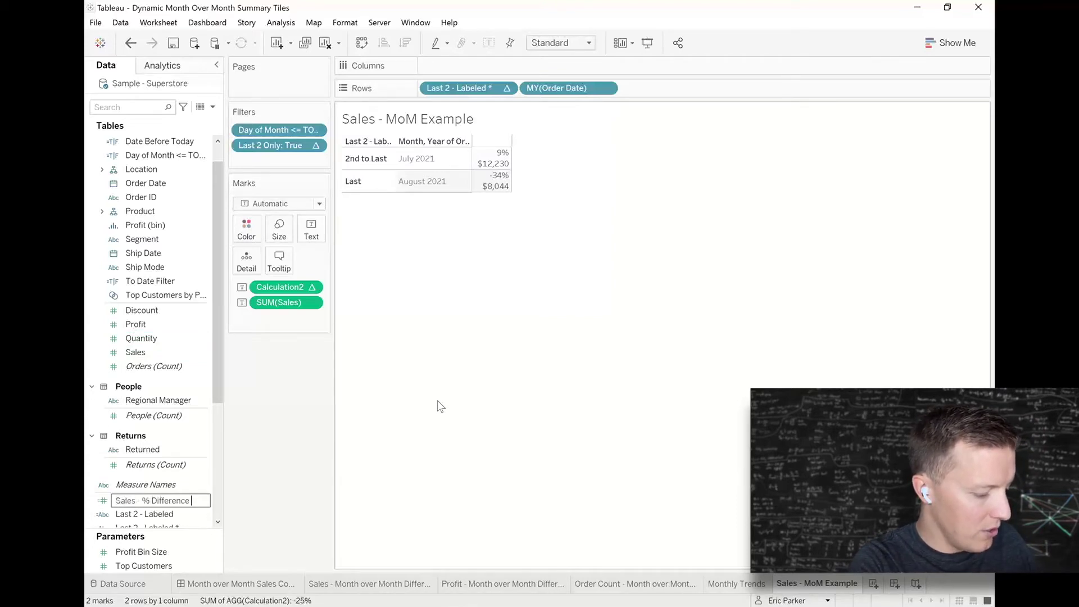
pyautogui.write('Calc')
pyautogui.press('Return')
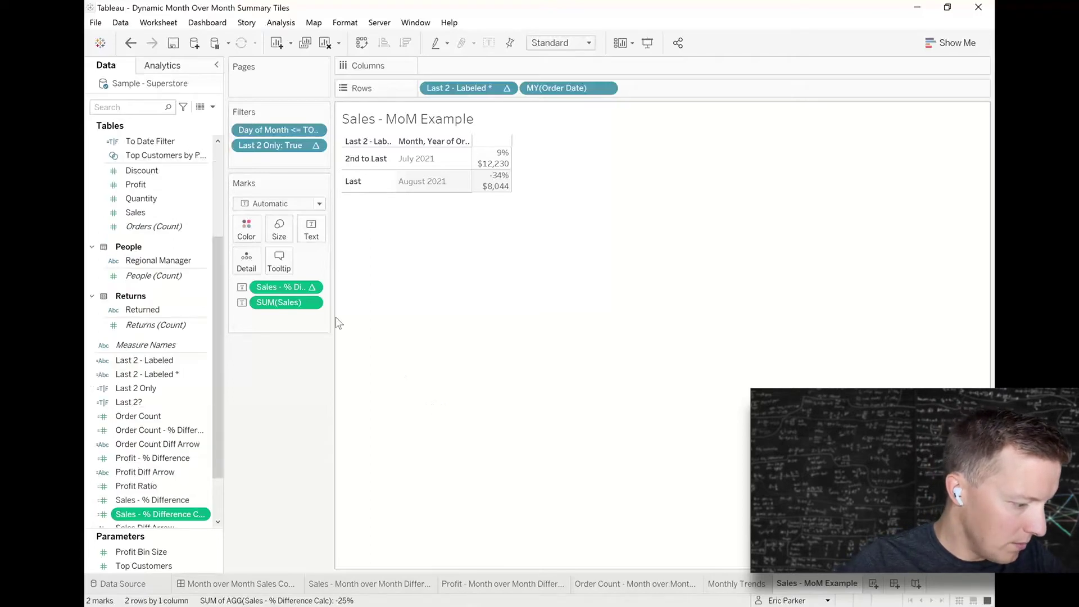
pyautogui.moveTo(332, 316); pyautogui.dragTo(367, 313)
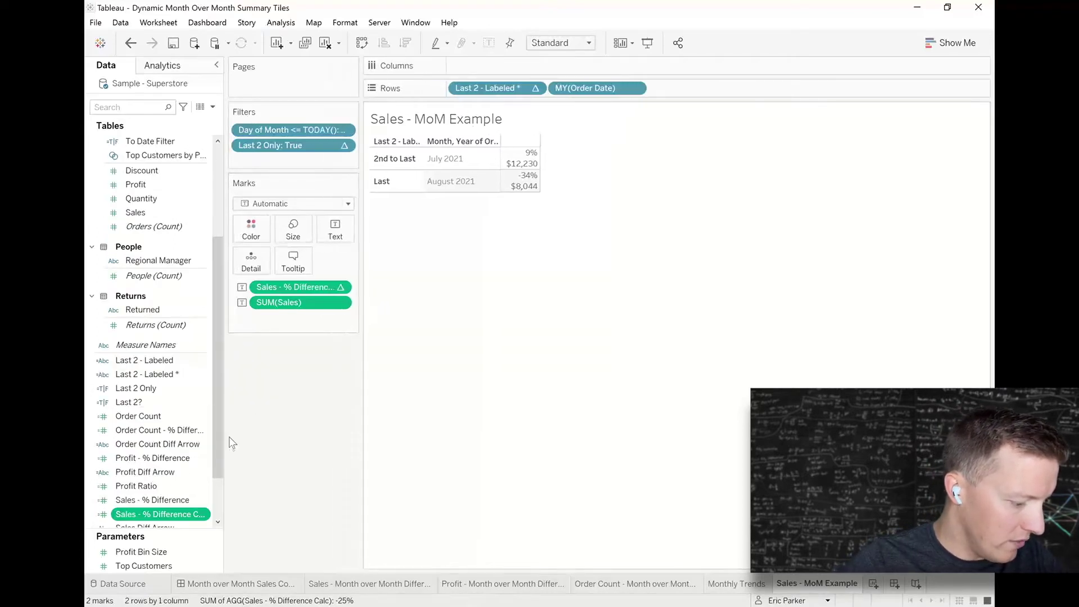
pyautogui.moveTo(217, 460); pyautogui.dragTo(217, 499)
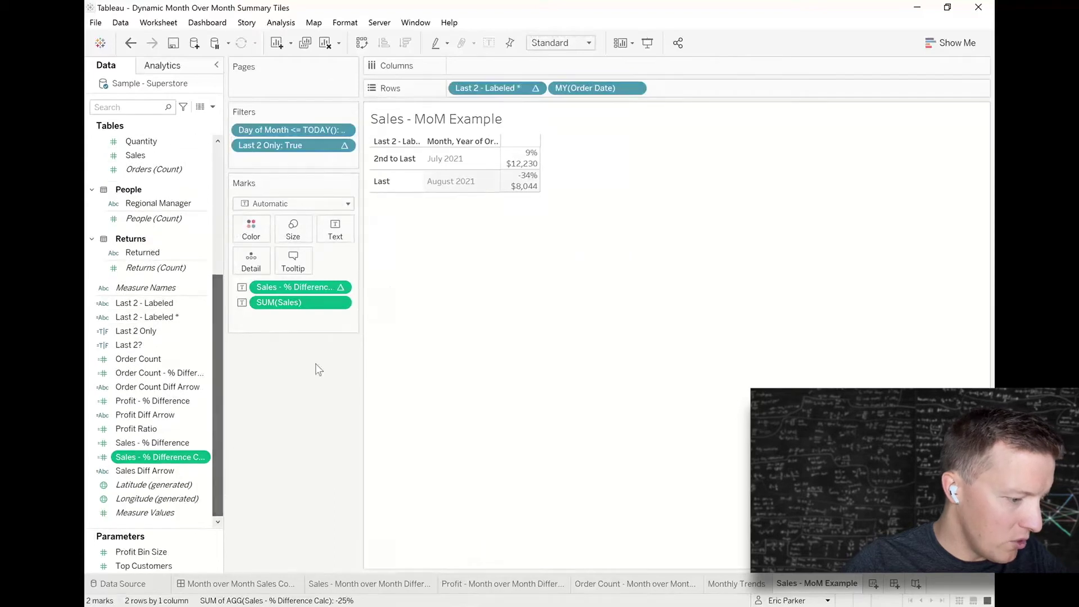
pyautogui.moveTo(529, 182)
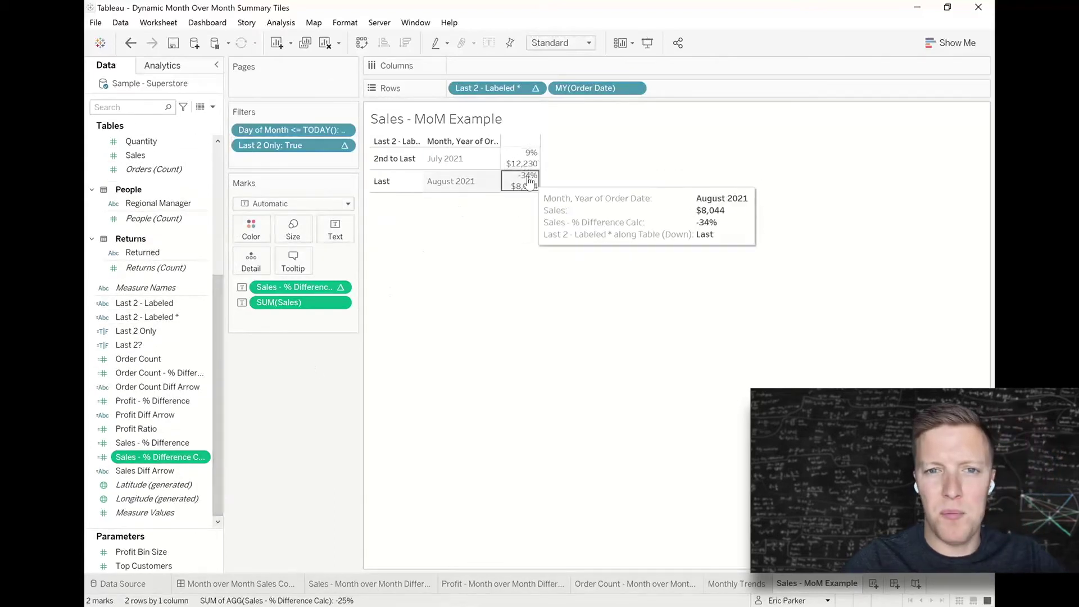
pyautogui.rightClick(139, 461)
# Step: Review the Sales - % Difference Calc LOOKUP formula in a widened editor, then close it
pyautogui.click(169, 250)
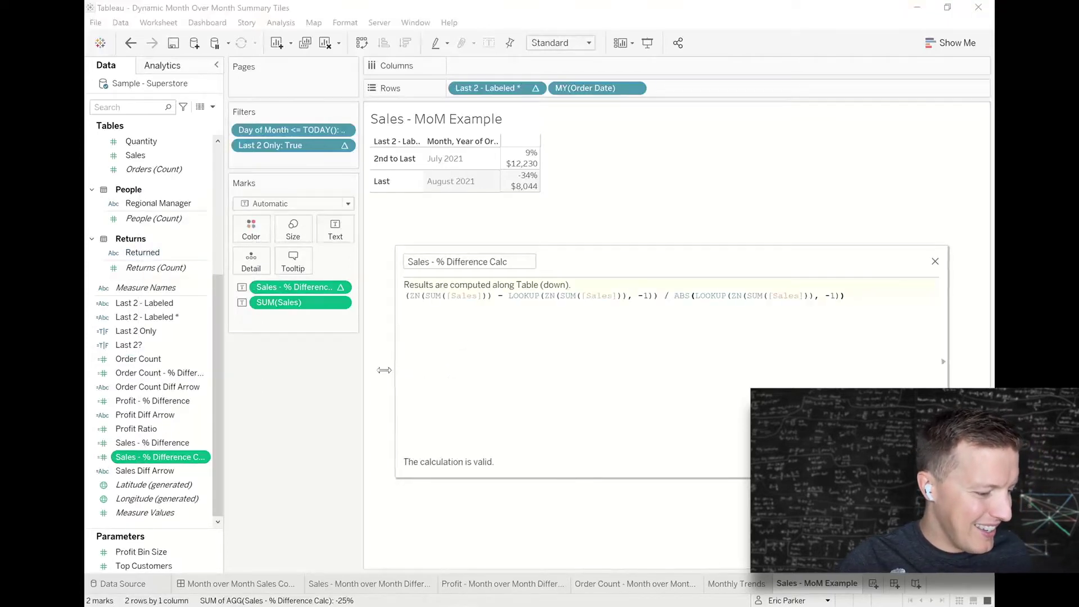
pyautogui.moveTo(396, 373); pyautogui.dragTo(251, 371)
pyautogui.scroll(3, 378, 378)
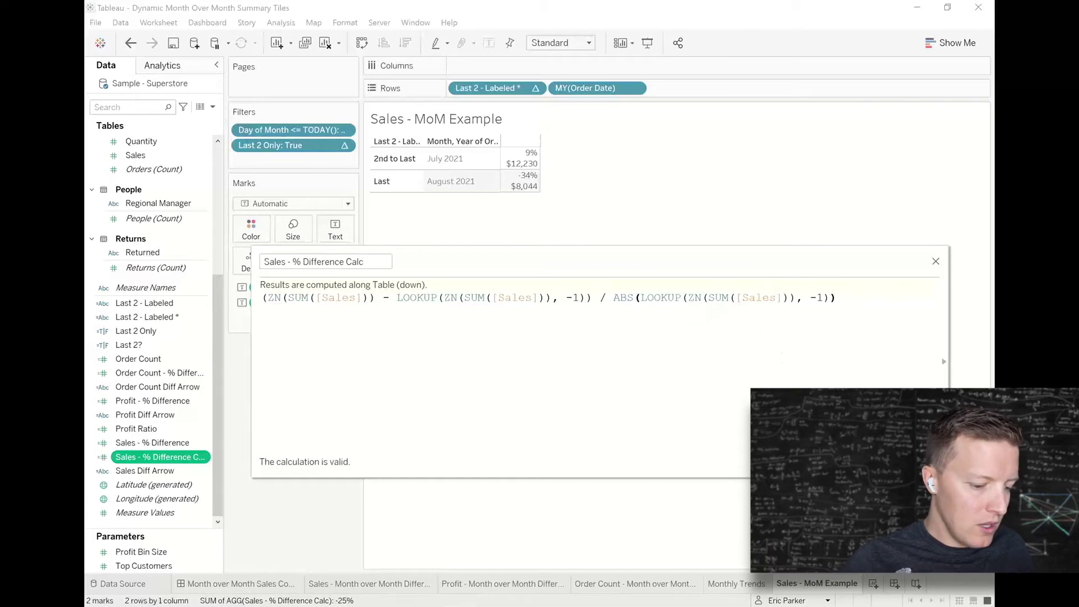
pyautogui.press('Escape')
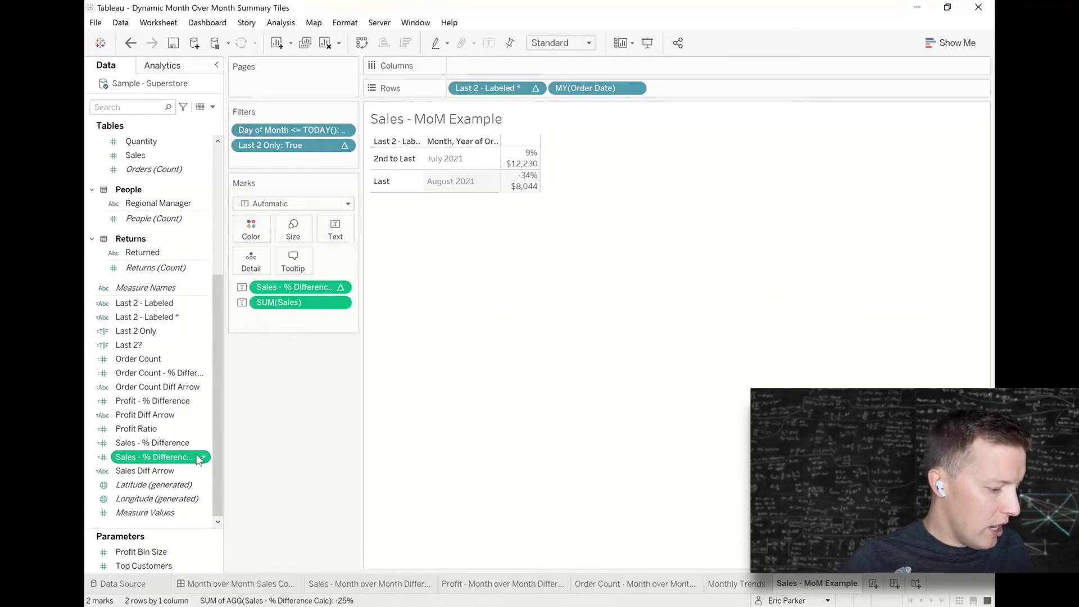
# Step: Start a new calculated field from Sales - % Difference Calc named Sales Arrow
pyautogui.rightClick(179, 462)
pyautogui.moveTo(281, 322)
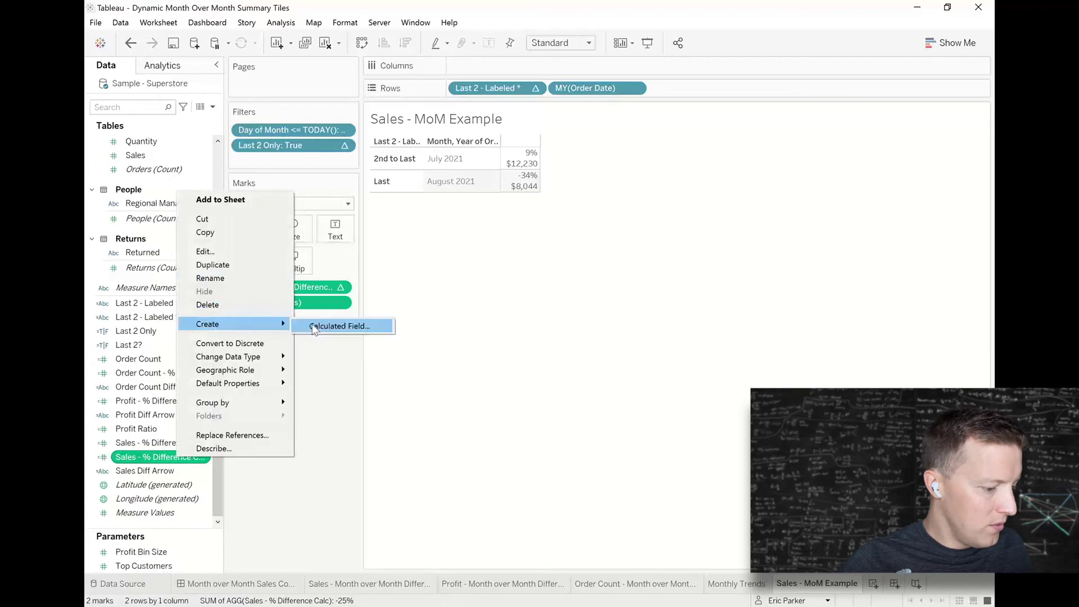
pyautogui.click(326, 325)
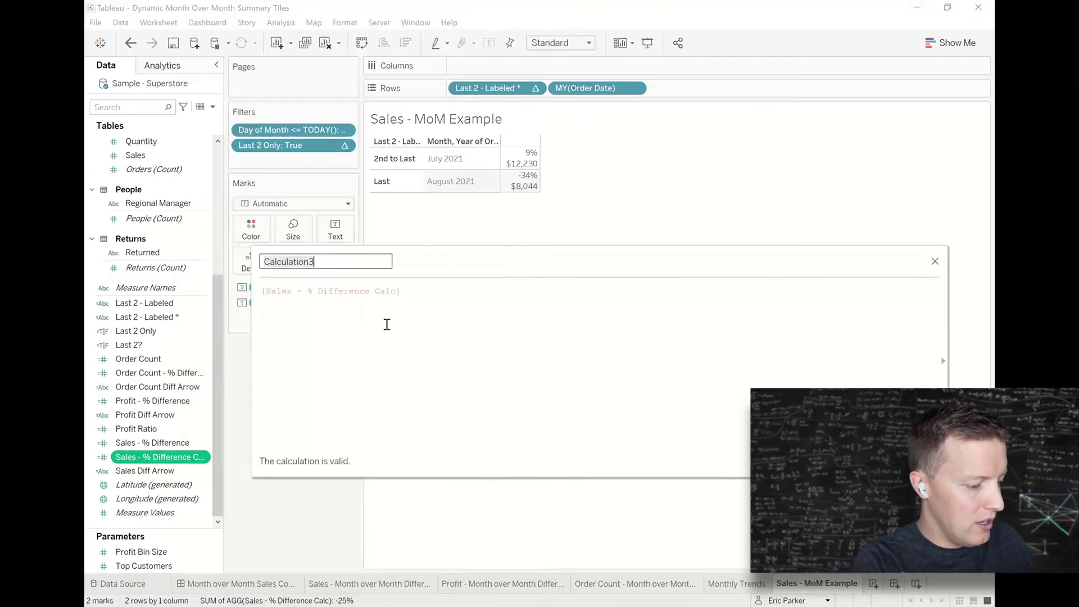
pyautogui.write('Sales Ar')
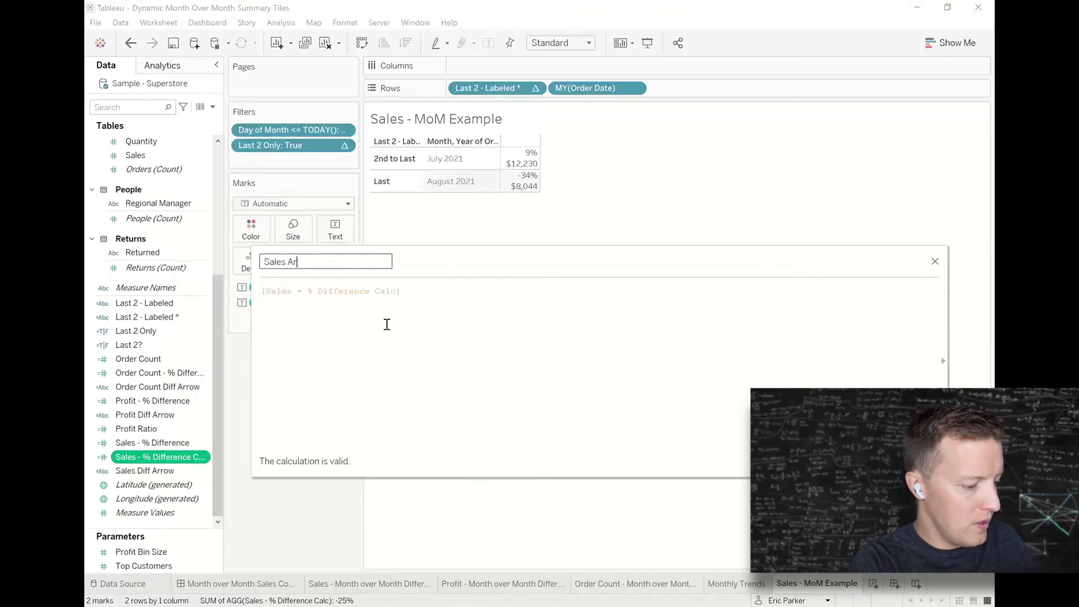
pyautogui.write('row')
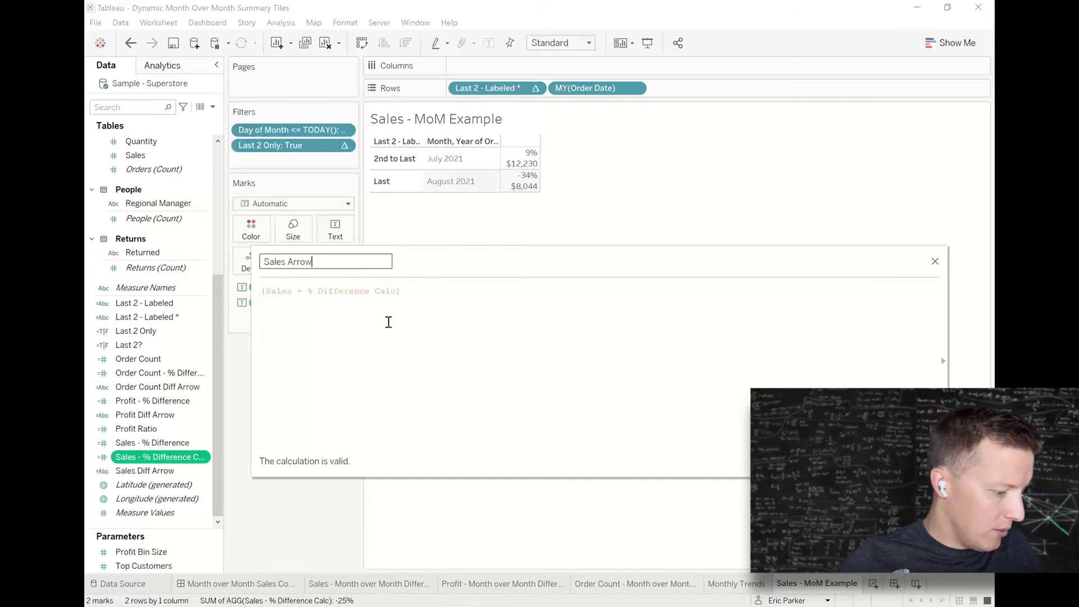
# Step: Begin the formula: IF Sales - % Difference Calc > 0 THEN "^"
pyautogui.scroll(2, 330, 313)
pyautogui.click(260, 301)
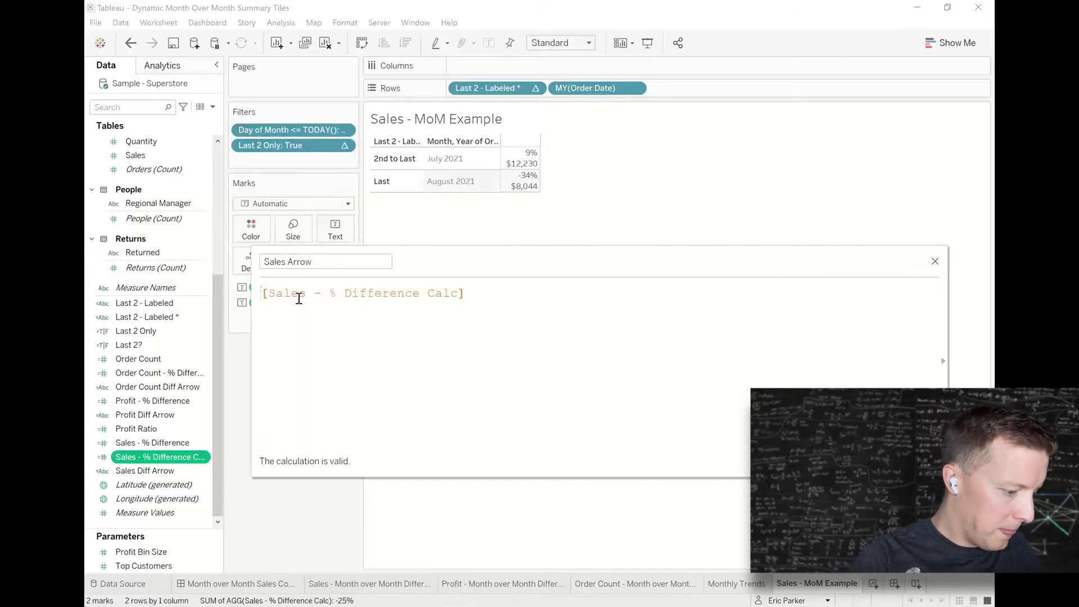
pyautogui.write('IF')
pyautogui.click(582, 306)
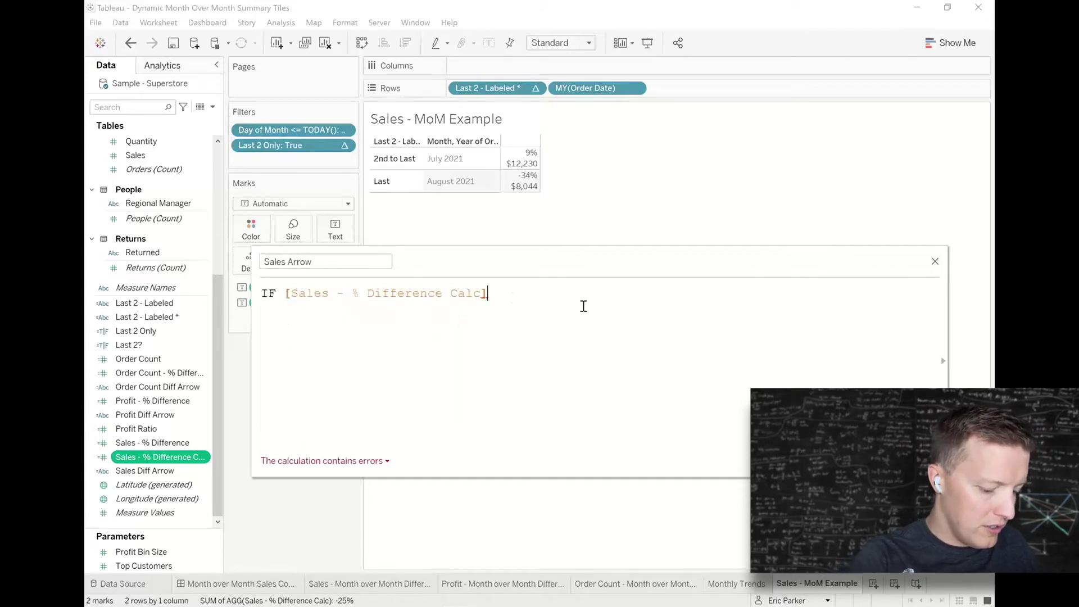
pyautogui.write('> 0 ')
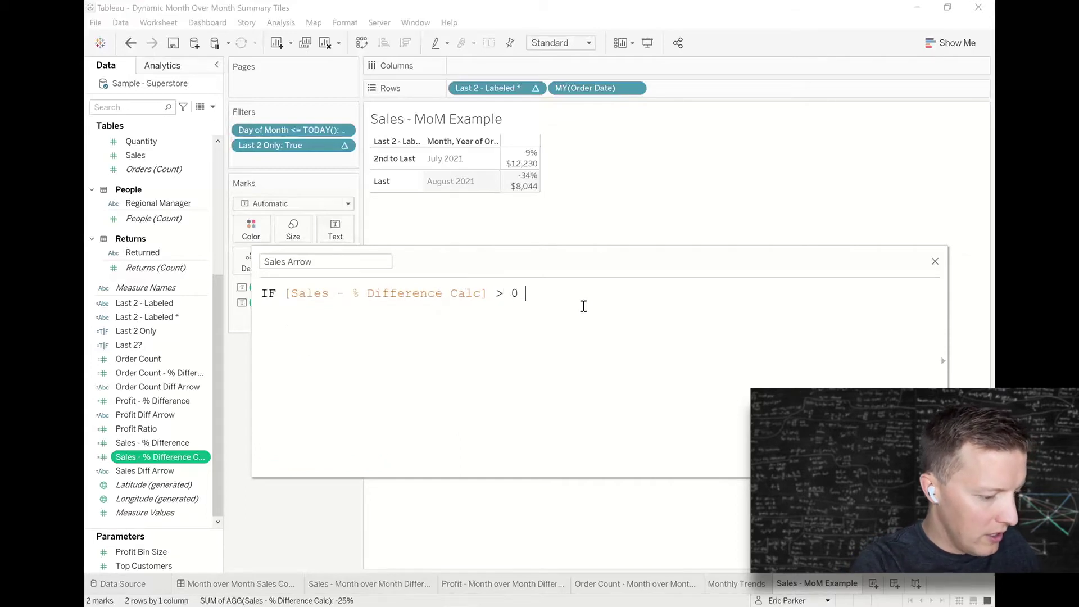
pyautogui.write('THEN "')
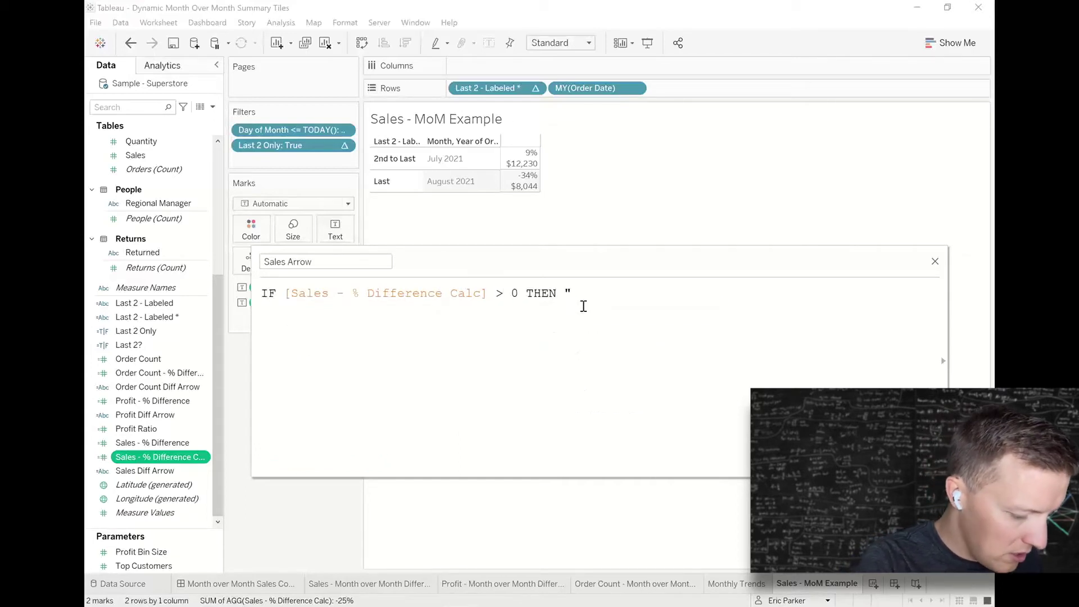
pyautogui.write('^"')
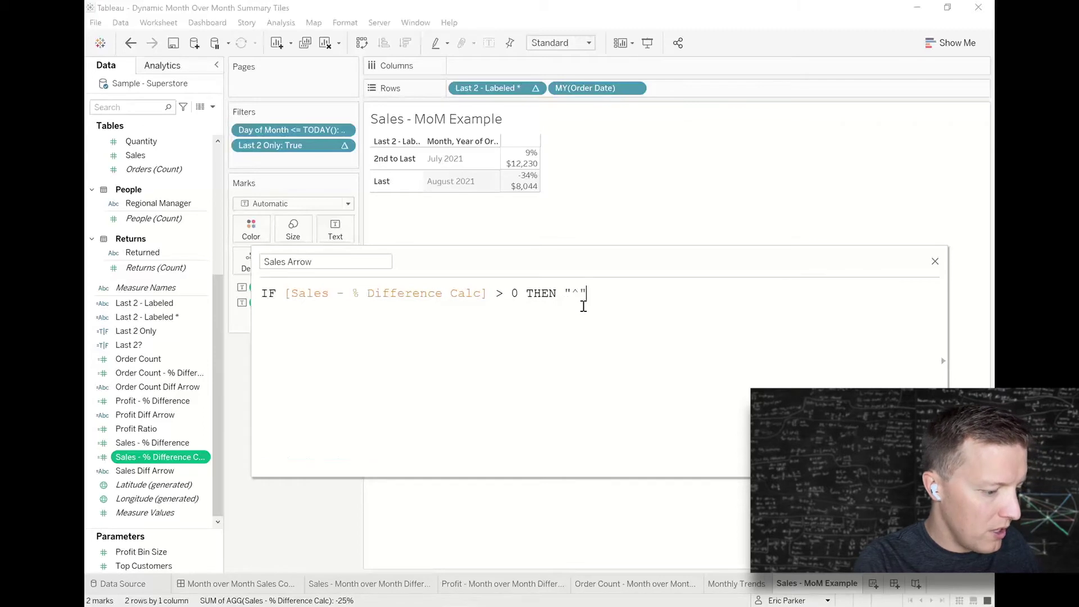
pyautogui.press('Return')
# Step: Add ELSEIF Sales - % Difference Calc < 0 THEN "v", ELSE ">", END, and save
pyautogui.write('ELSEIF')
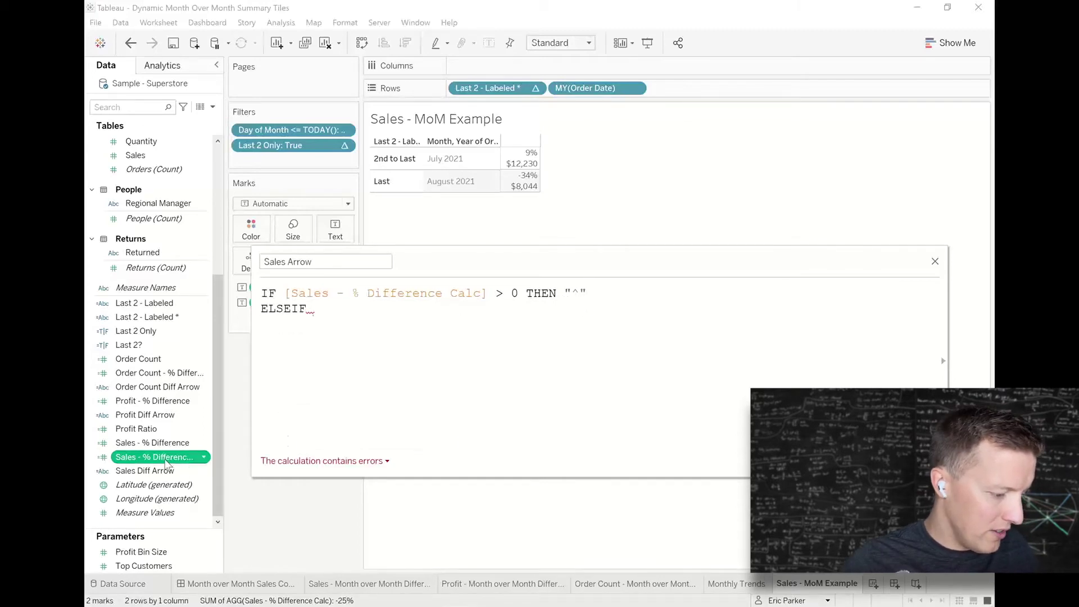
pyautogui.moveTo(166, 465); pyautogui.dragTo(504, 441)
pyautogui.write('<')
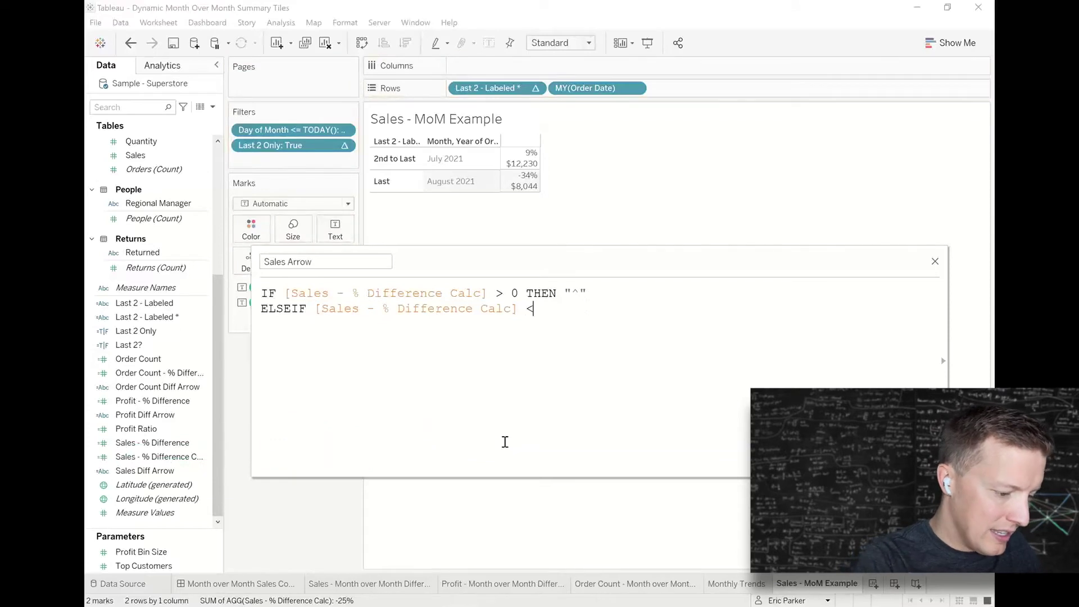
pyautogui.write(' 0 THEN "v')
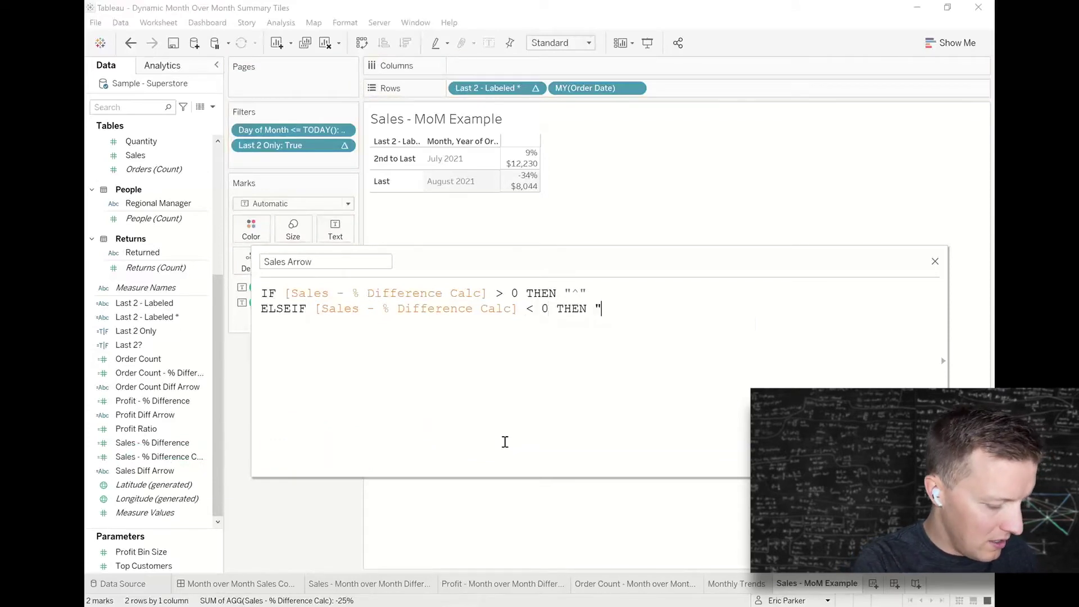
pyautogui.write('"')
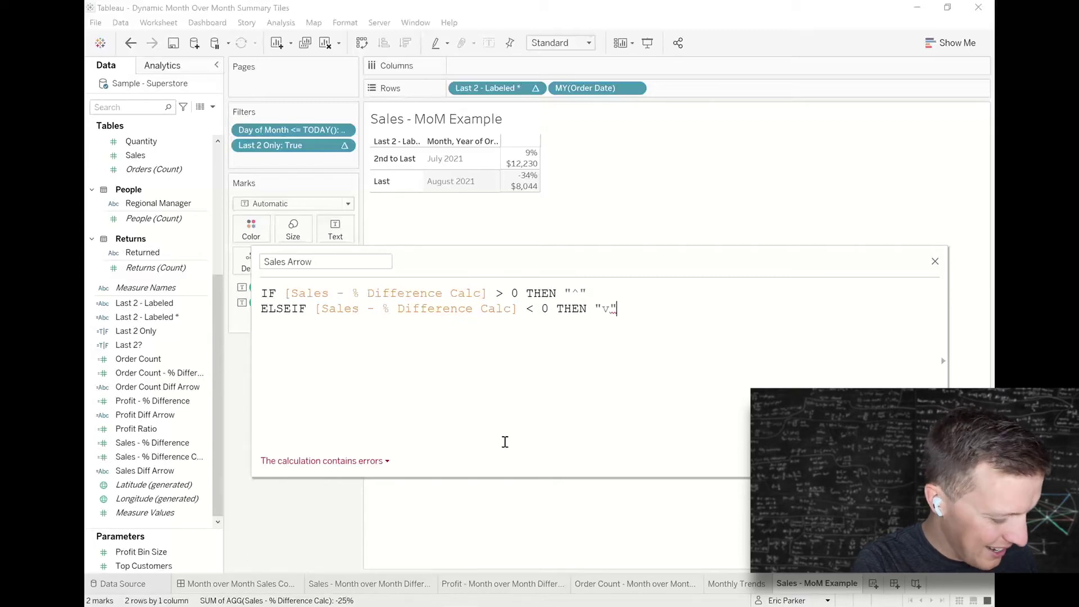
pyautogui.press('Return')
pyautogui.write('ELS')
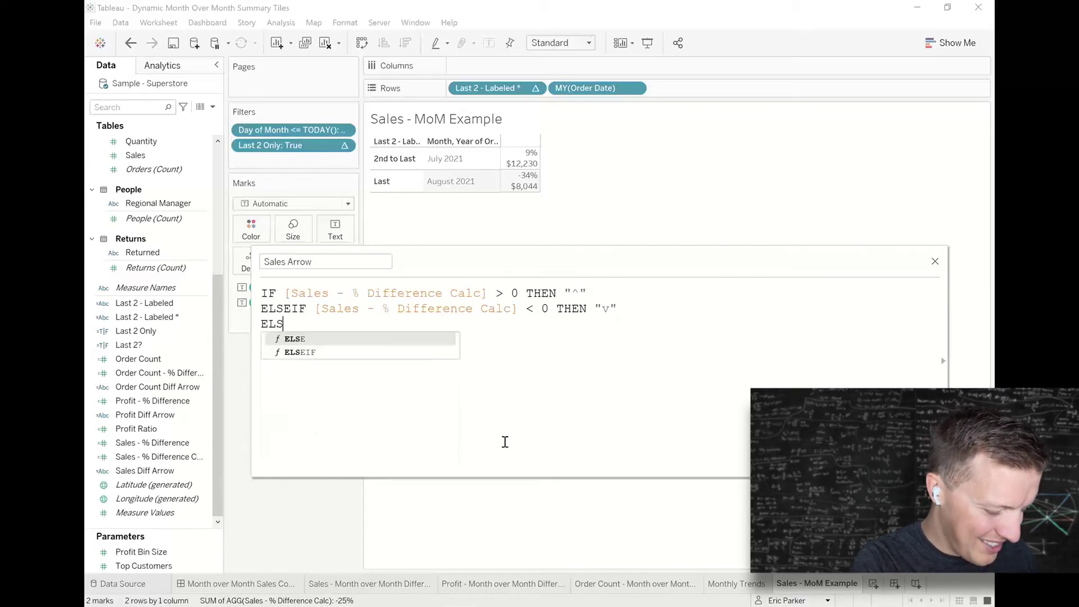
pyautogui.write('E ">"')
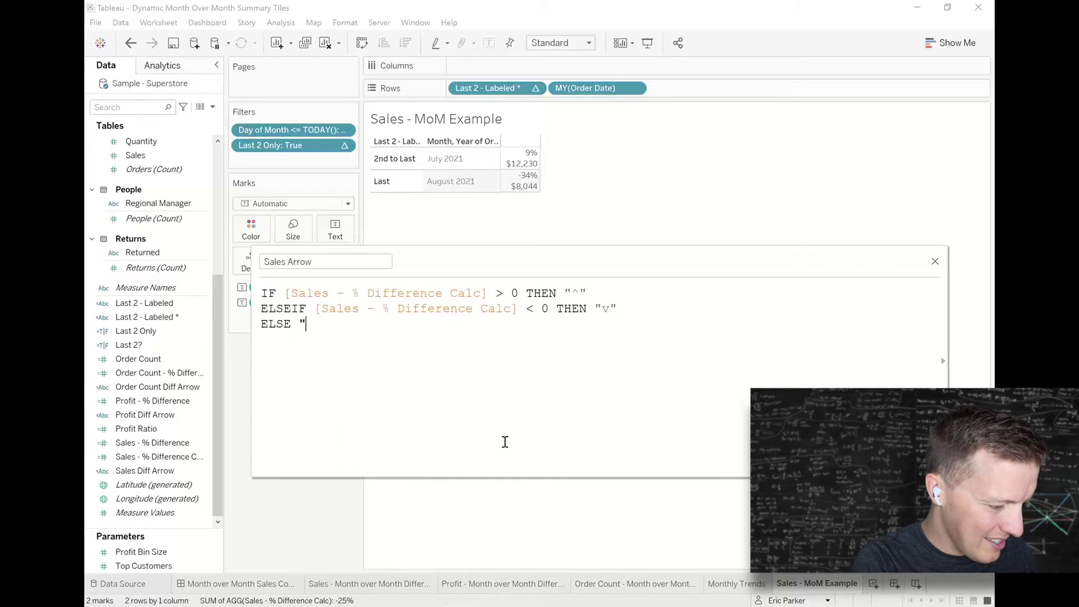
pyautogui.press('Return')
pyautogui.write('END')
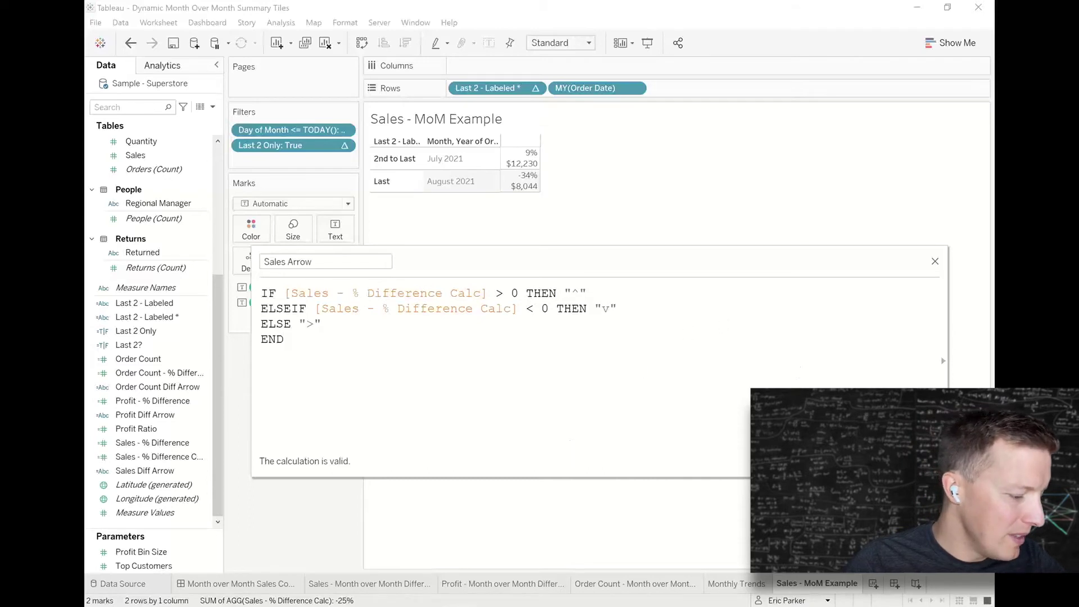
pyautogui.click(922, 462)
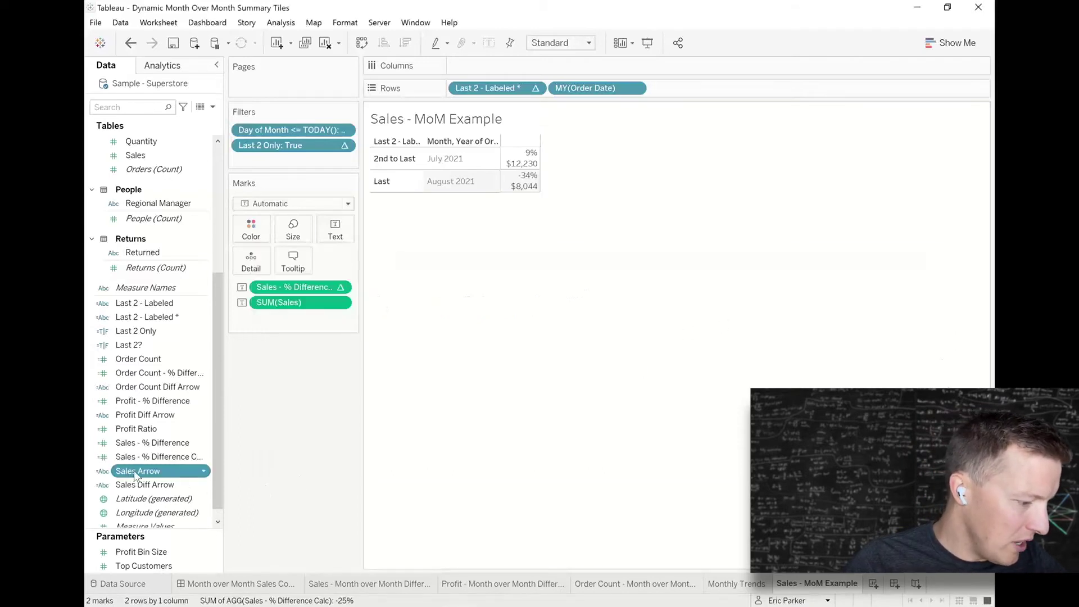
# Step: Put Sales Arrow on the Text mark, showing ^ for July and v for August
pyautogui.moveTo(135, 475); pyautogui.dragTo(339, 230)
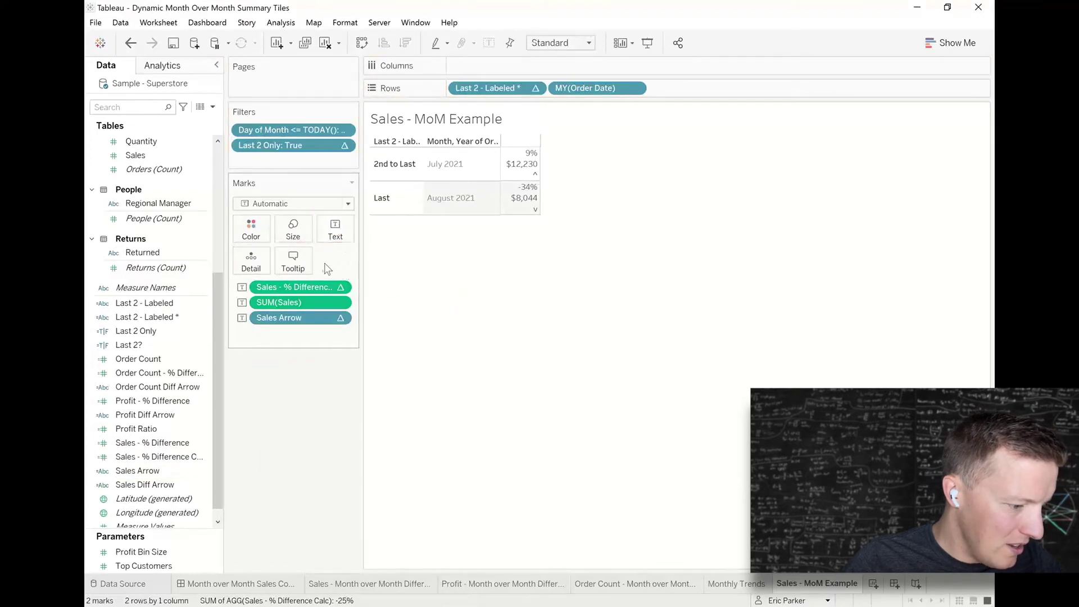
pyautogui.moveTo(534, 164)
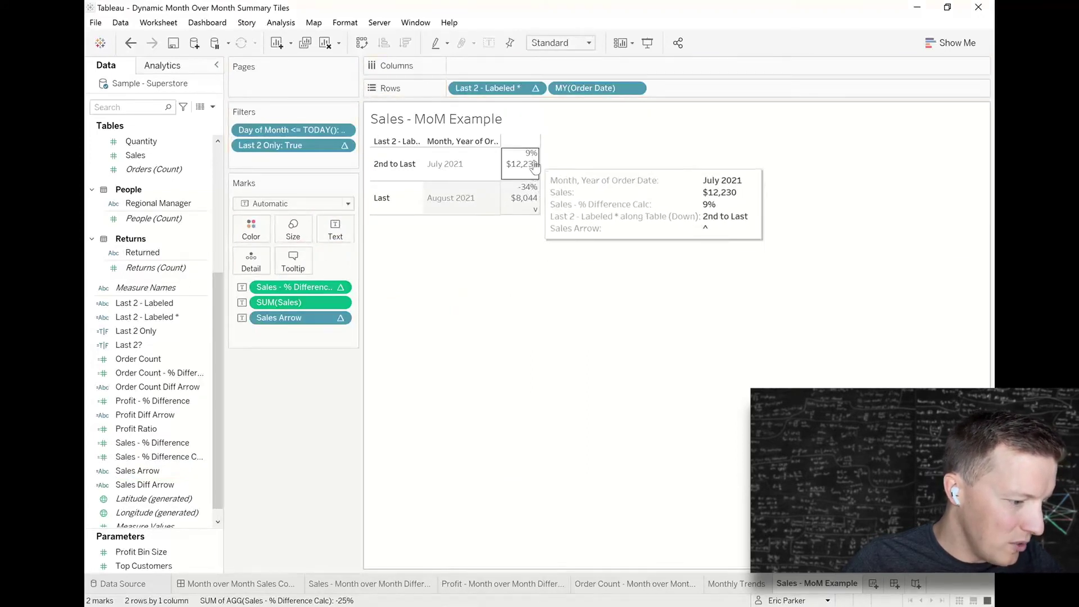
pyautogui.moveTo(537, 196)
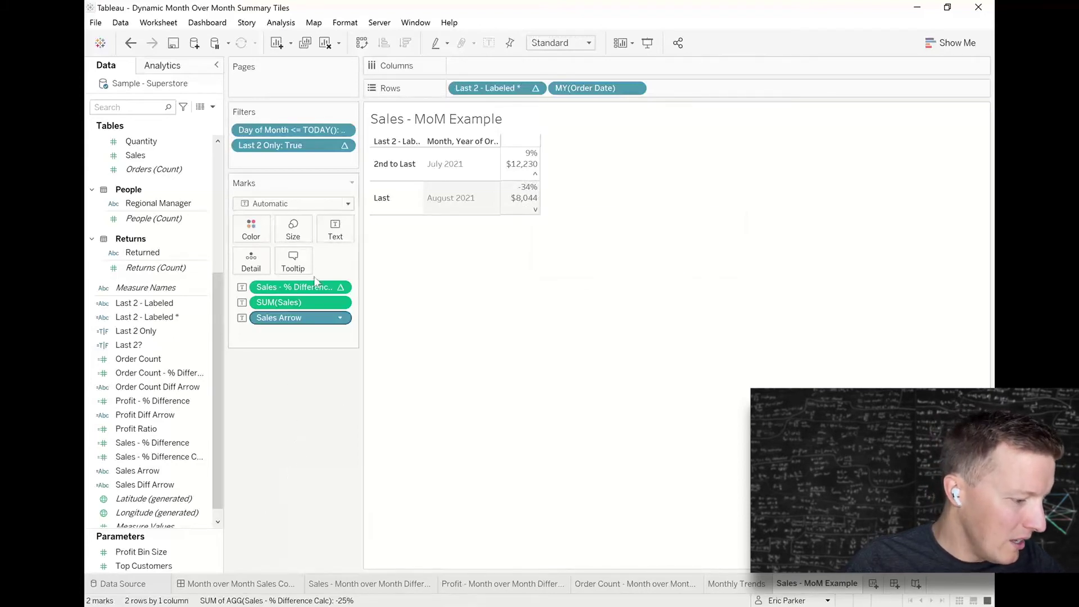
pyautogui.click(333, 231)
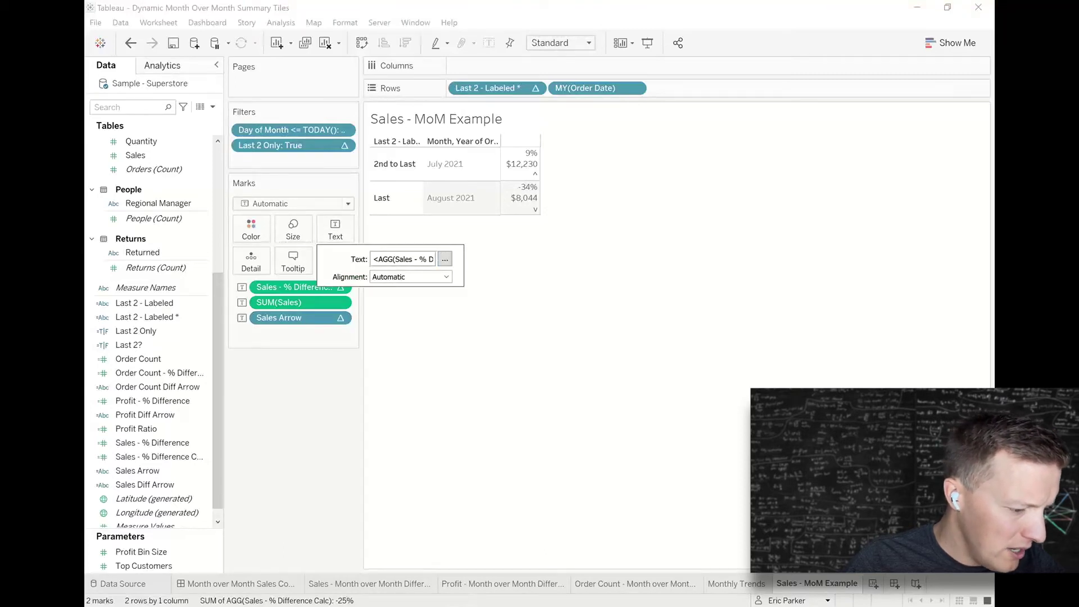
# Step: Join SUM(Sales) onto the first label line and centre-align the label text
pyautogui.click(444, 259)
pyautogui.moveTo(567, 242); pyautogui.dragTo(459, 221)
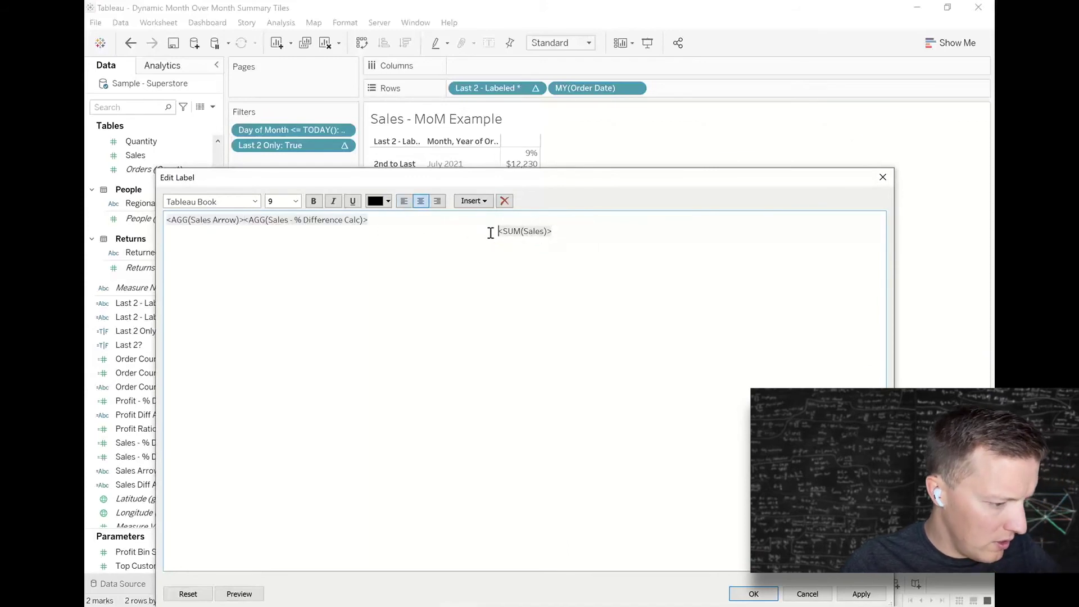
pyautogui.press('BackSpace')
pyautogui.hotkey('ctrl', 'a')
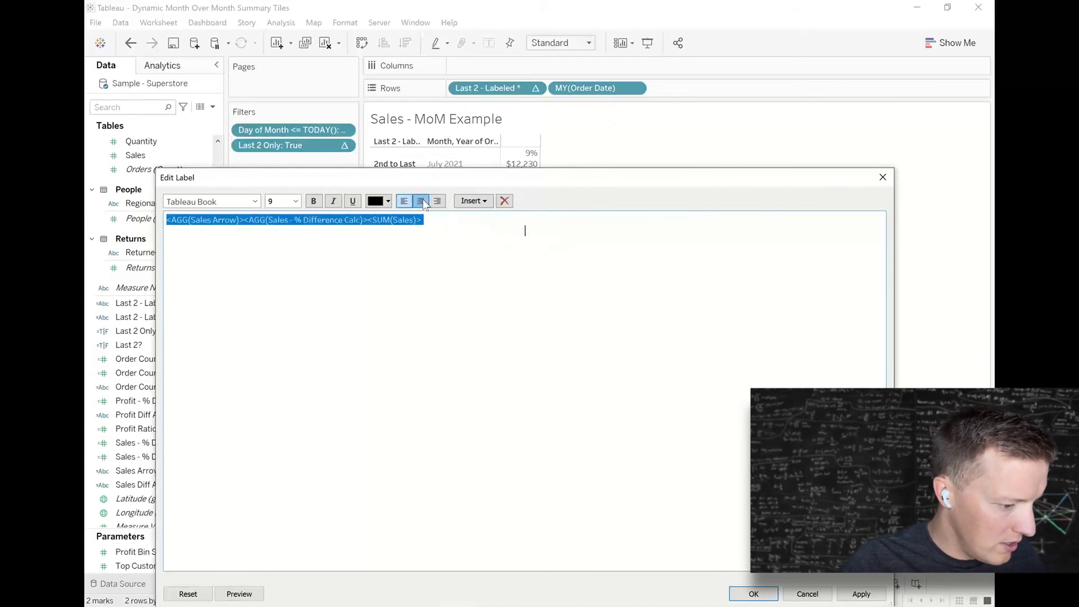
pyautogui.click(421, 201)
pyautogui.click(551, 287)
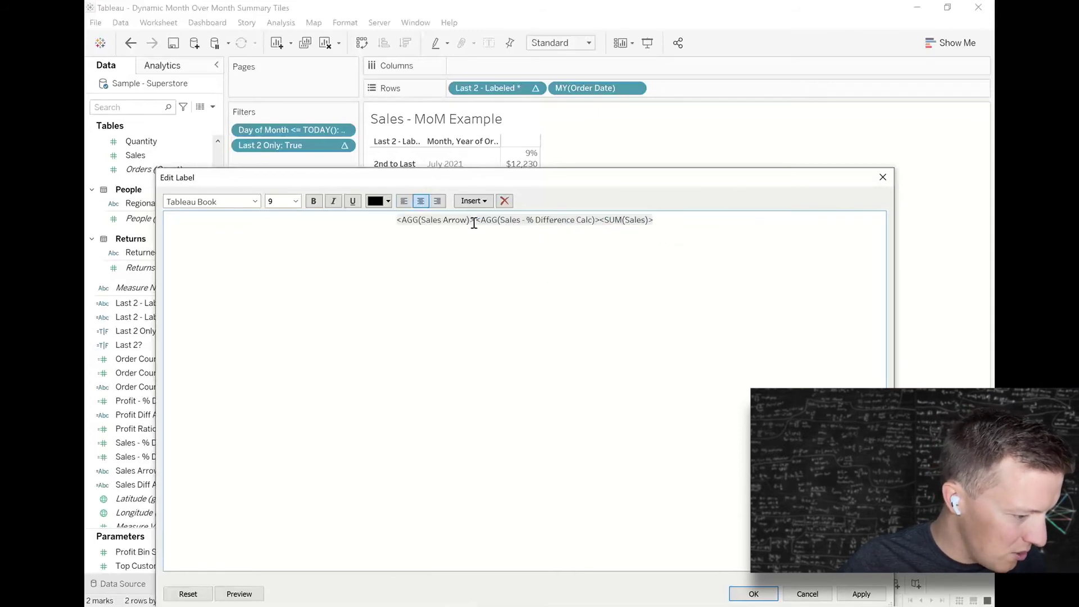
# Step: Enlarge the Sales Arrow text in the label to size 12
pyautogui.moveTo(472, 221); pyautogui.dragTo(384, 220)
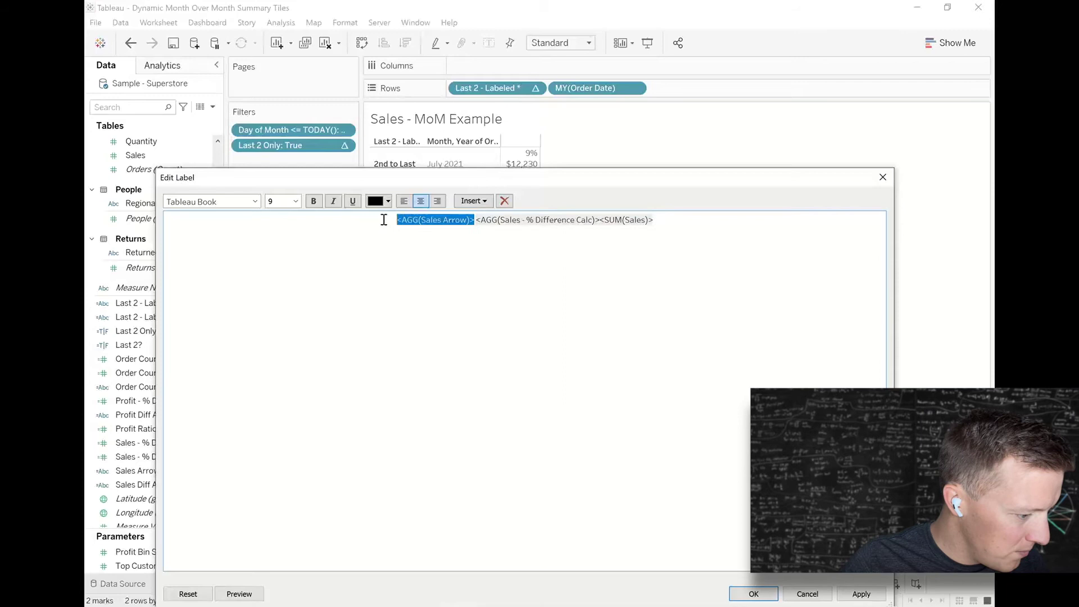
pyautogui.click(293, 201)
pyautogui.click(277, 250)
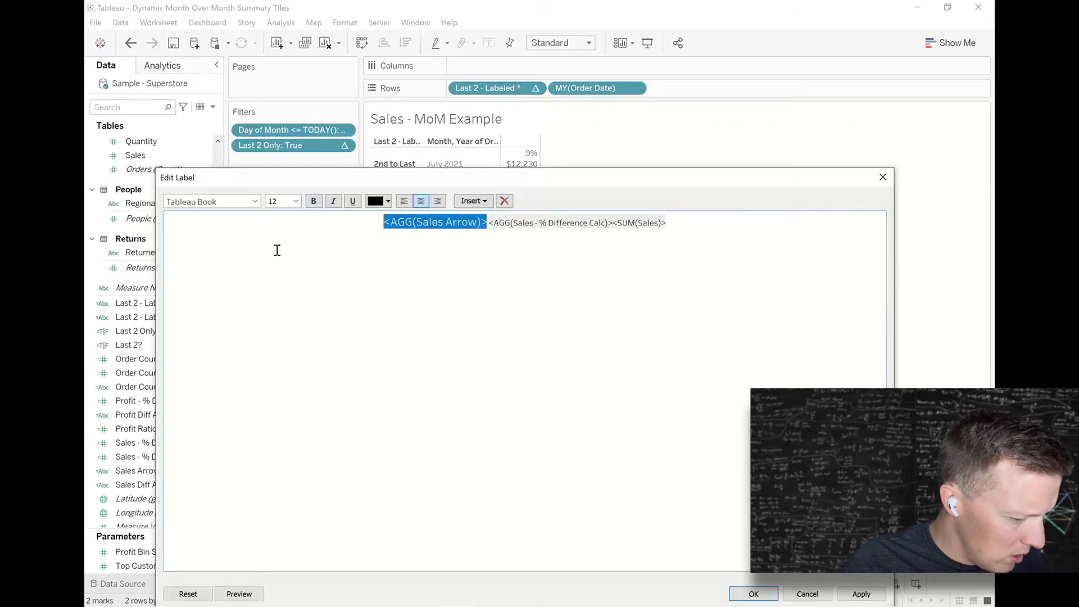
pyautogui.click(614, 223)
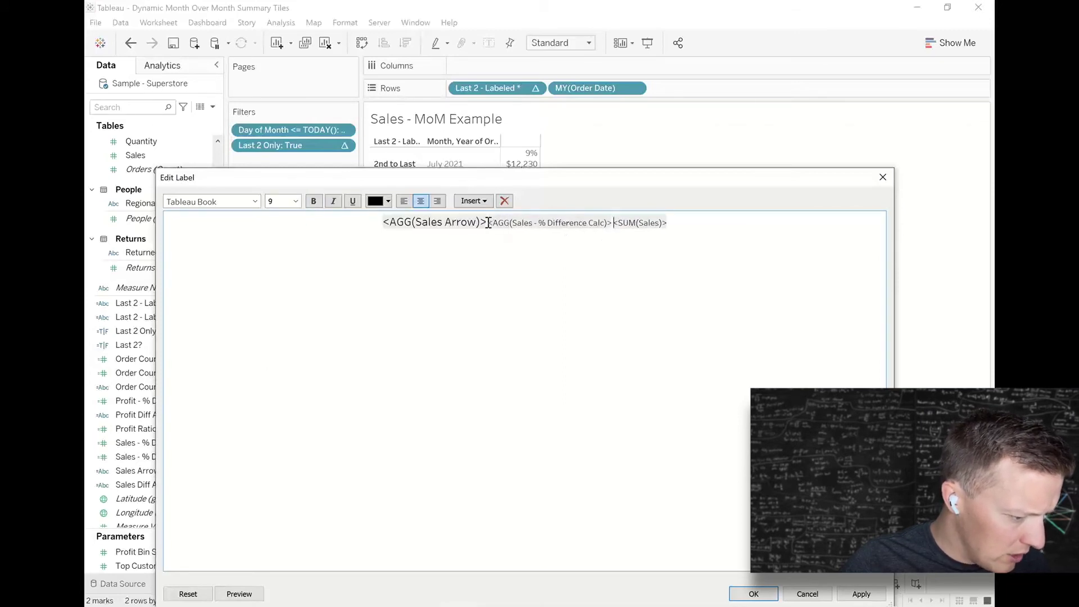
# Step: Bold the percent difference and wrap the sales value in parentheses, then apply
pyautogui.moveTo(490, 222); pyautogui.dragTo(612, 225)
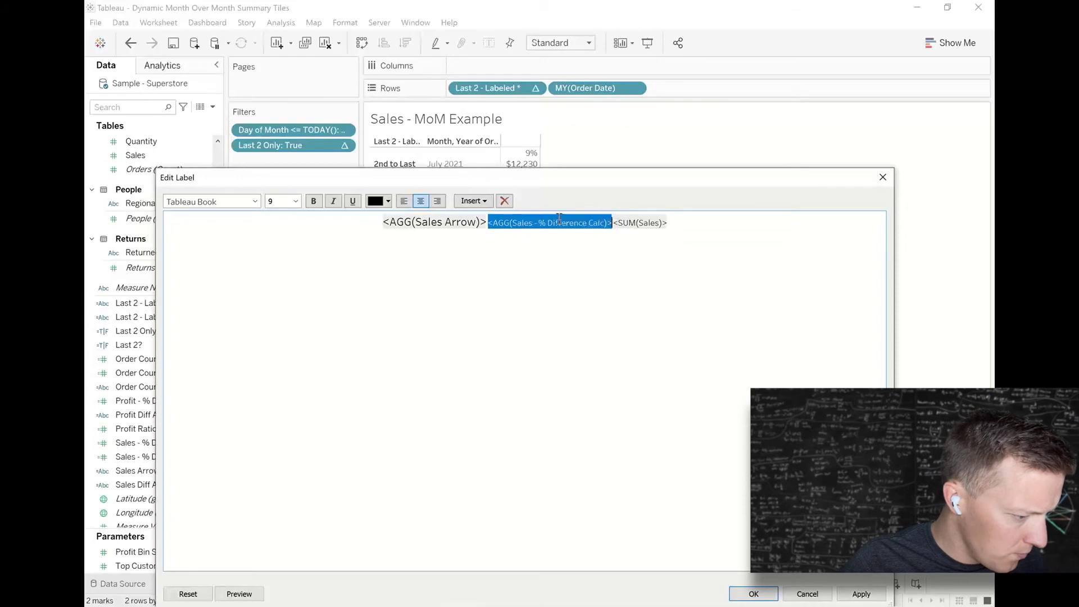
pyautogui.click(317, 203)
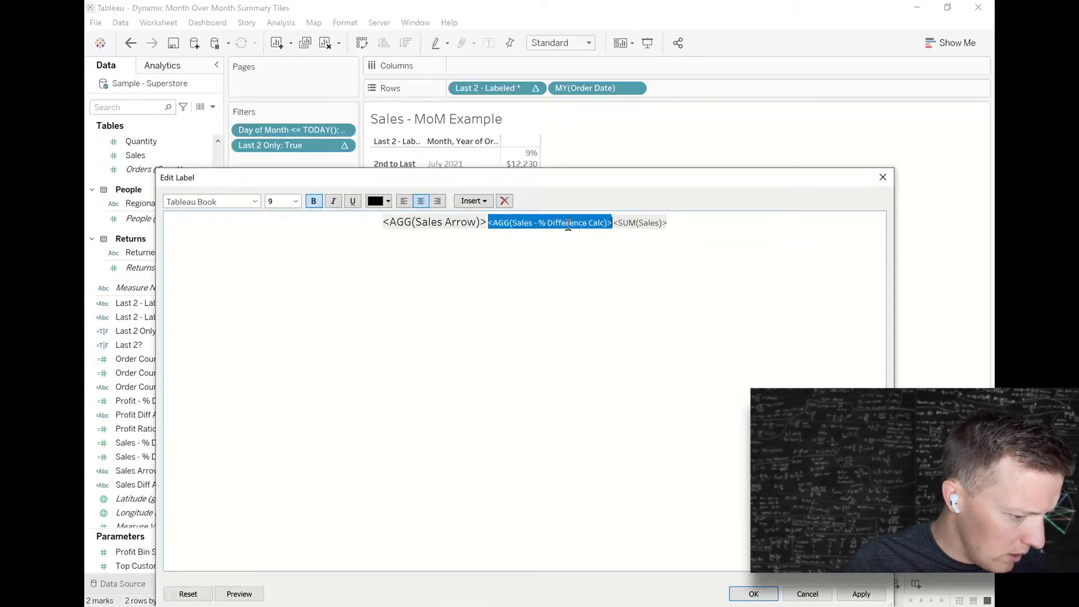
pyautogui.click(617, 222)
pyautogui.write('(')
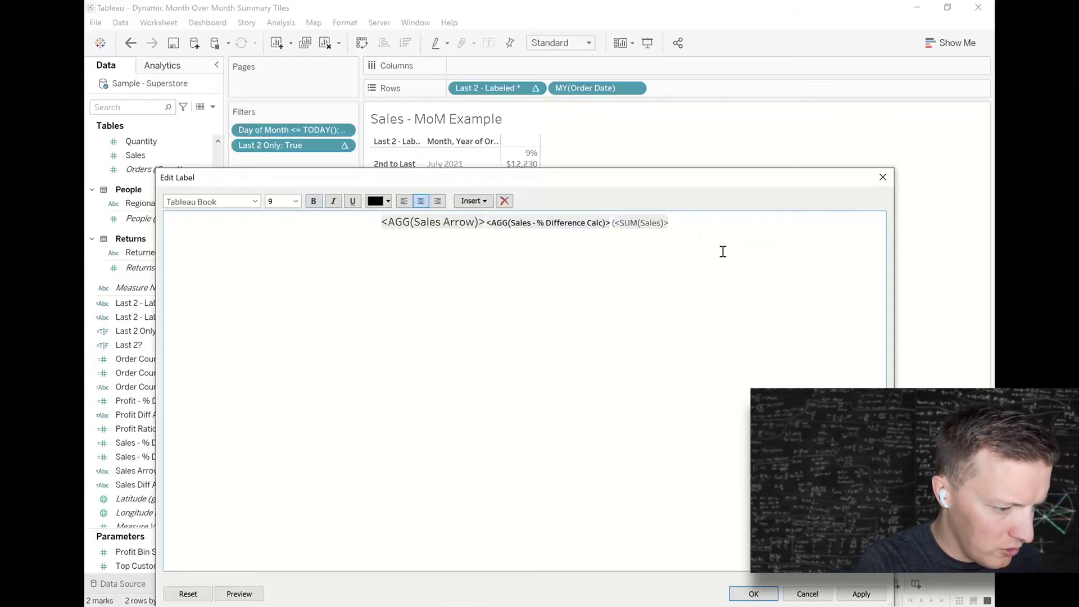
pyautogui.click(719, 228)
pyautogui.write(')')
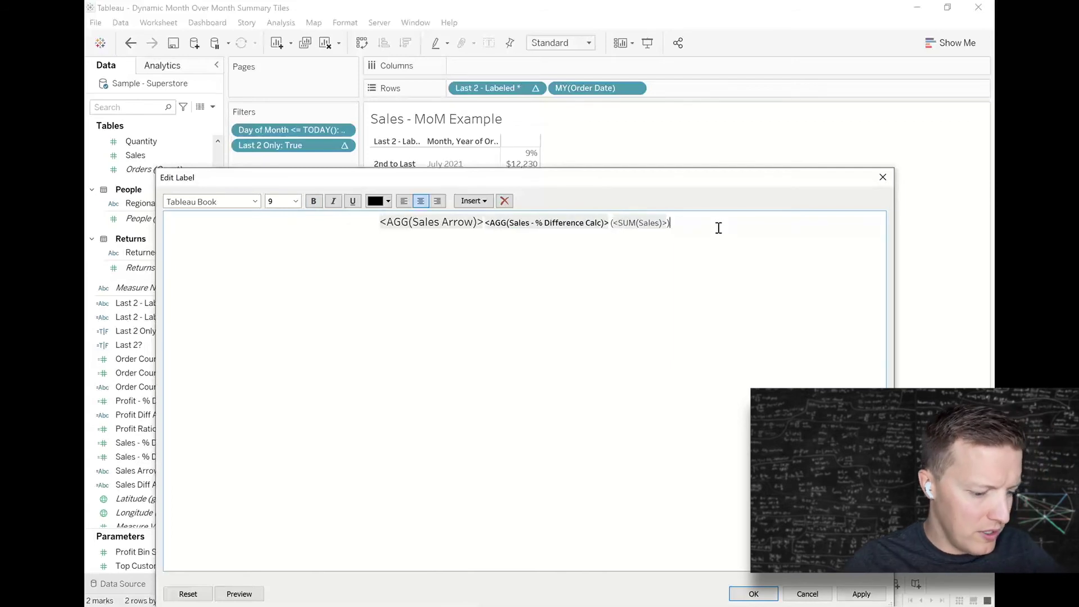
pyautogui.click(854, 593)
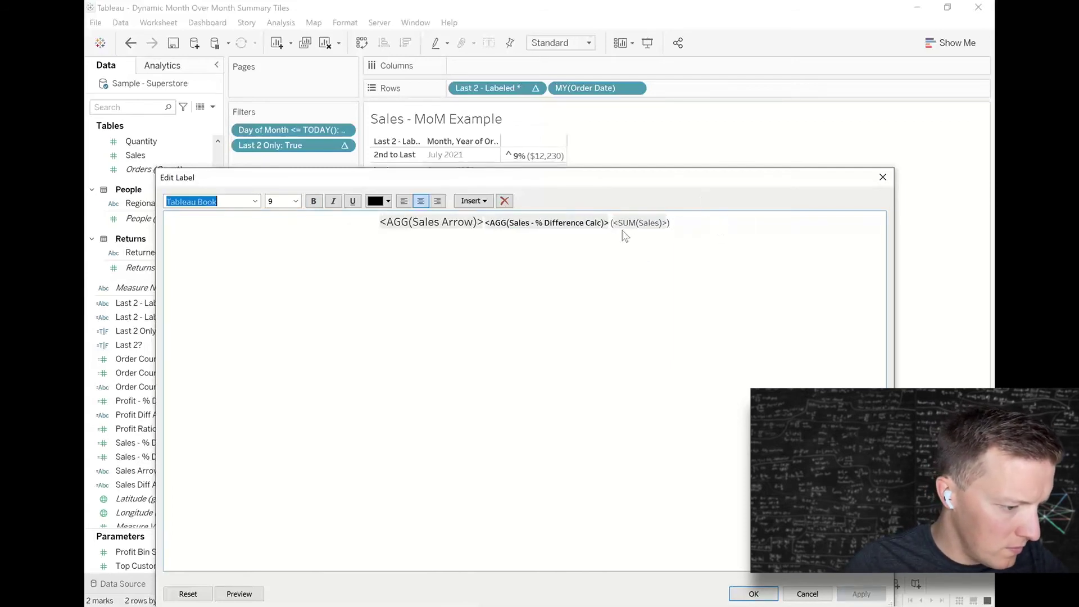
# Step: Enlarge the percent difference text to size 12 and confirm the label
pyautogui.moveTo(606, 186); pyautogui.dragTo(647, 378)
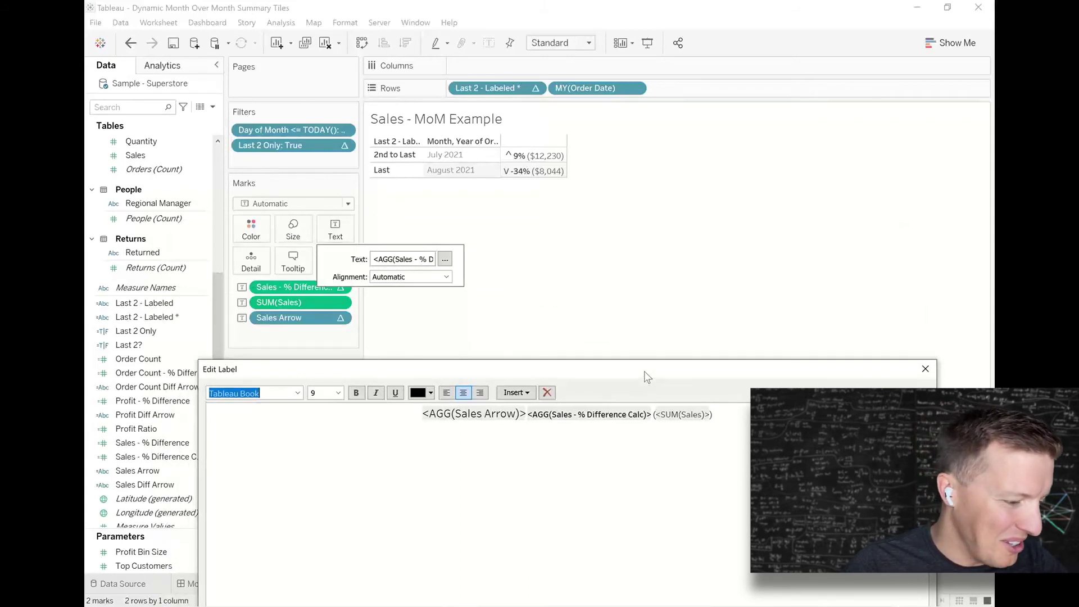
pyautogui.moveTo(644, 371); pyautogui.dragTo(641, 272)
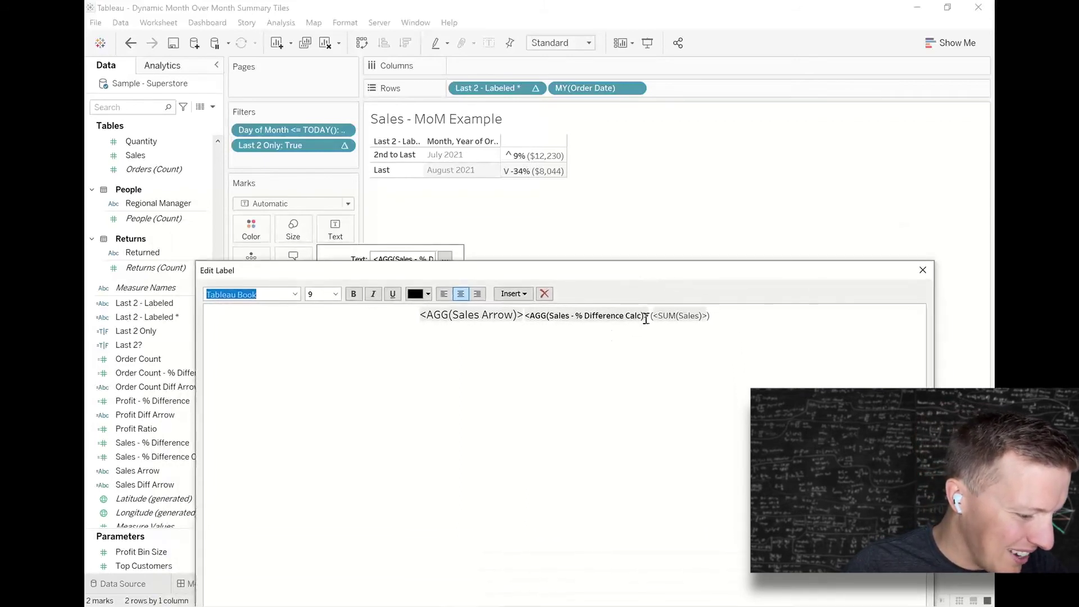
pyautogui.moveTo(645, 318); pyautogui.dragTo(524, 317)
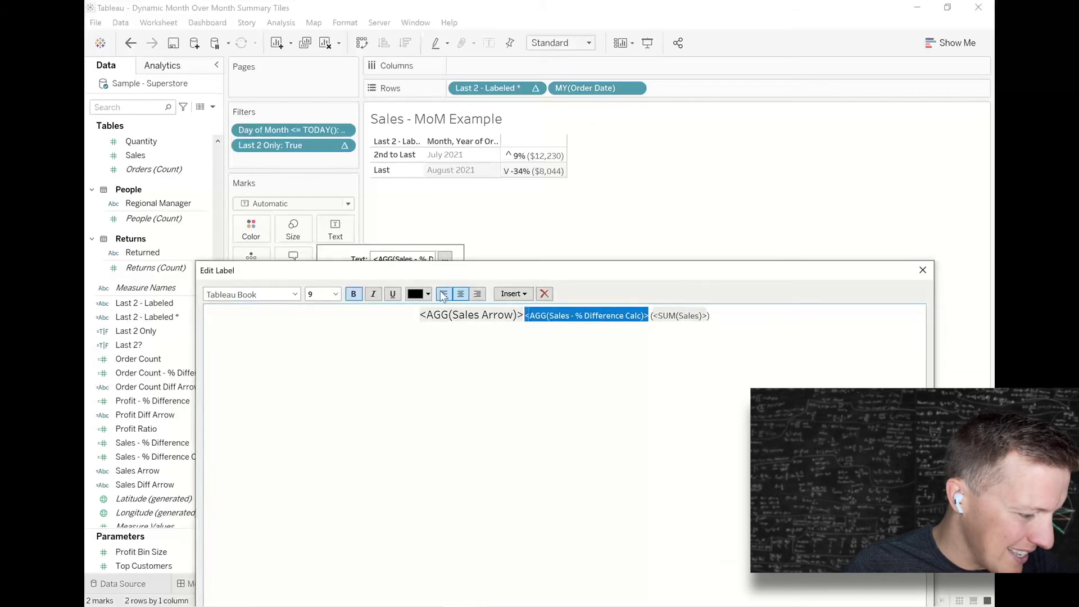
pyautogui.click(335, 294)
pyautogui.click(326, 343)
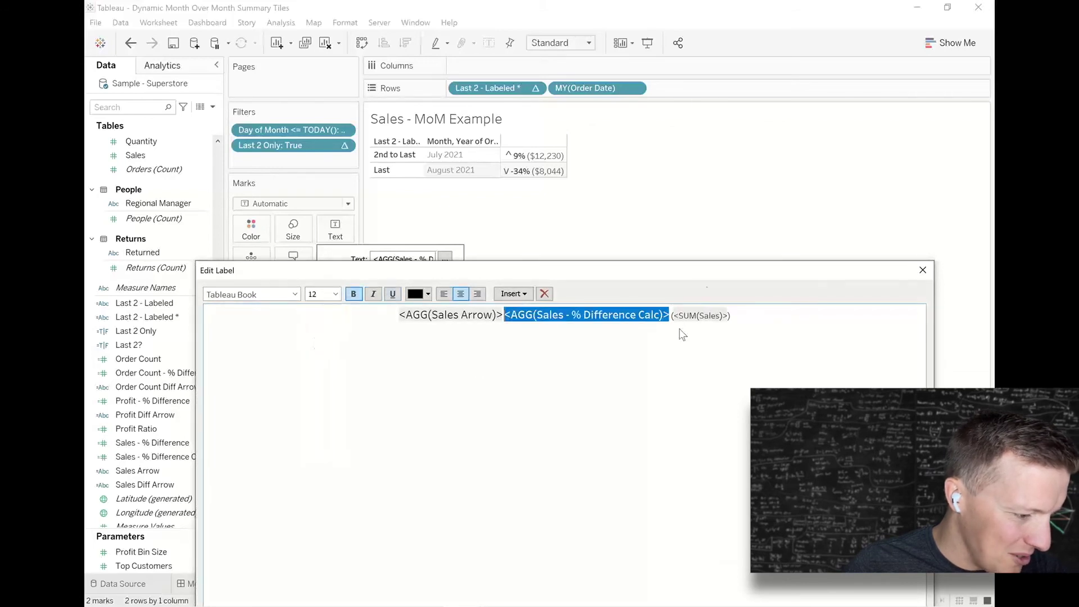
pyautogui.moveTo(709, 274); pyautogui.dragTo(671, 214)
pyautogui.click(757, 600)
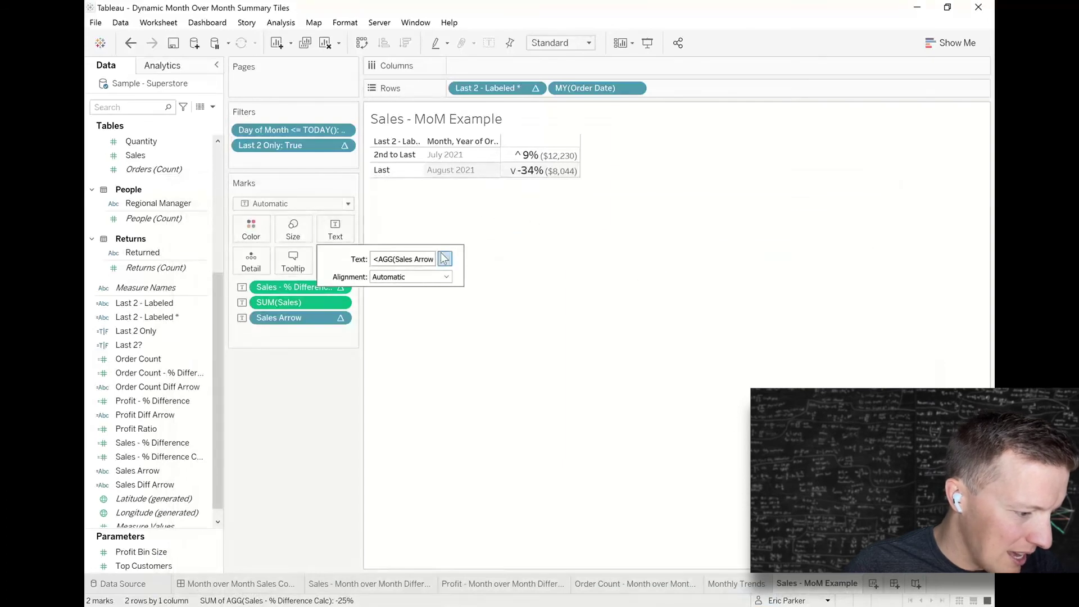
pyautogui.click(610, 291)
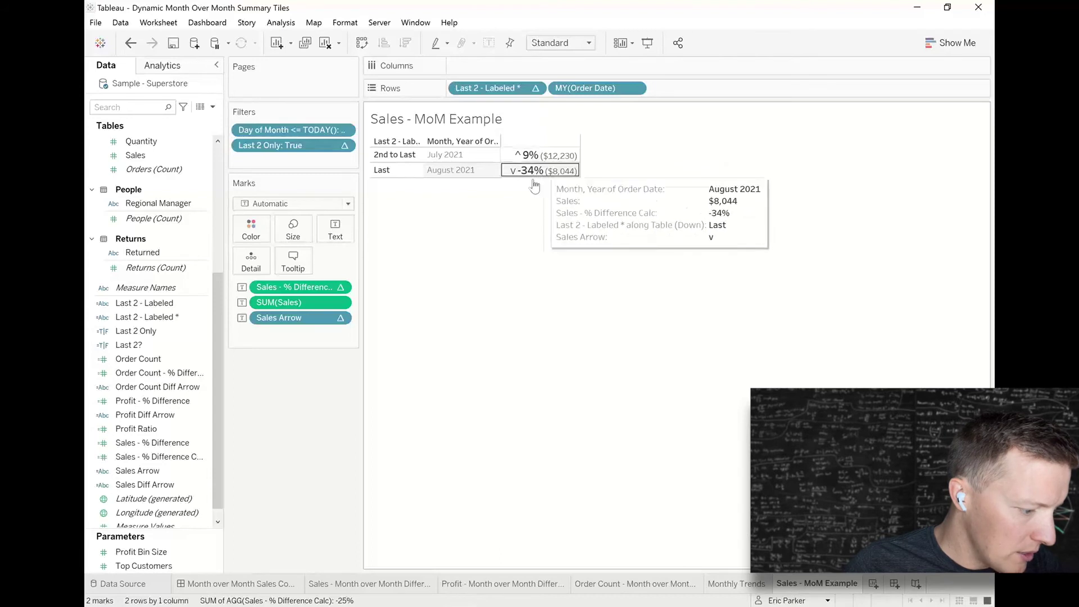
# Step: Add a 'Sales' heading line at size 9 above the label
pyautogui.click(340, 231)
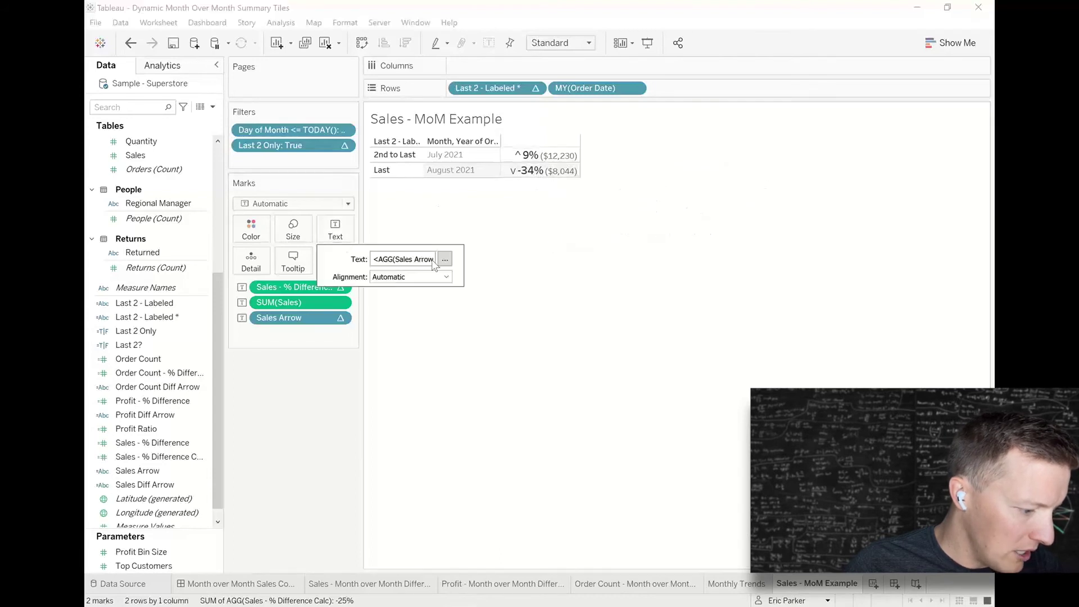
pyautogui.click(444, 257)
pyautogui.press('Return')
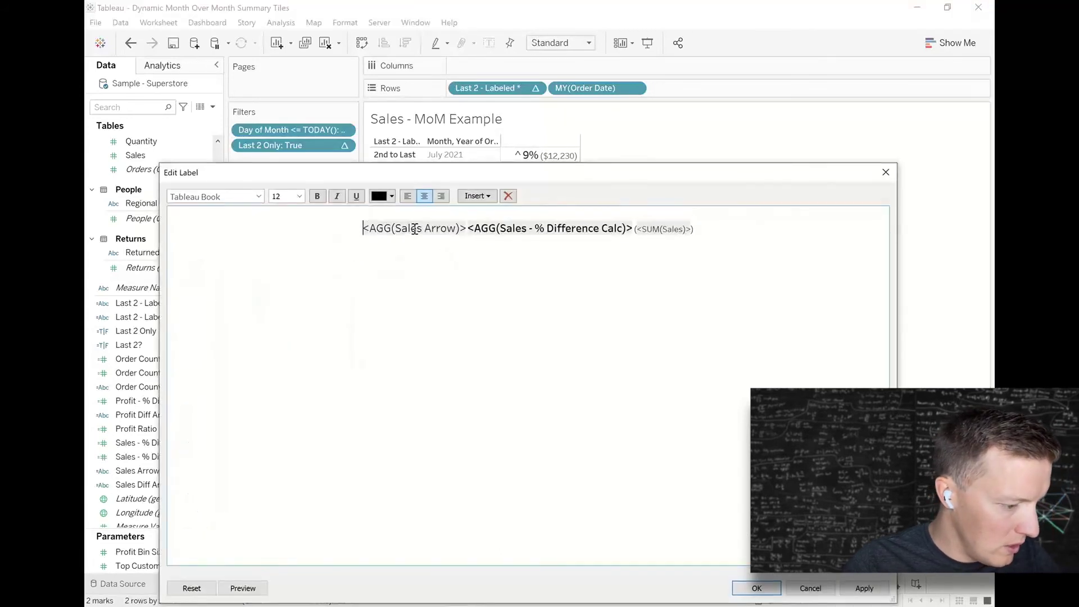
pyautogui.write('Sal')
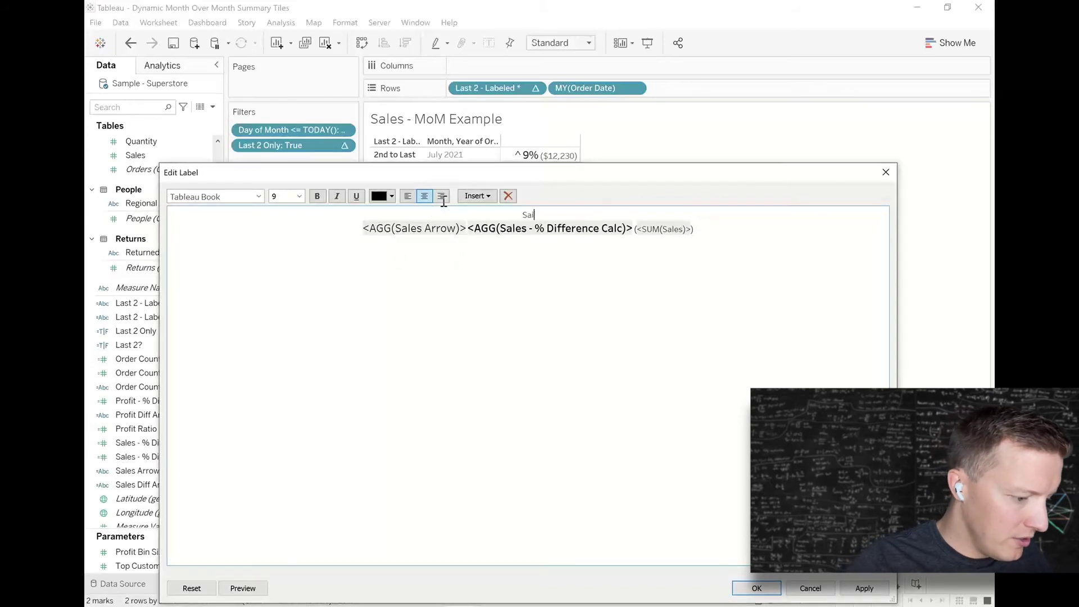
pyautogui.write('es')
pyautogui.moveTo(563, 218); pyautogui.dragTo(513, 216)
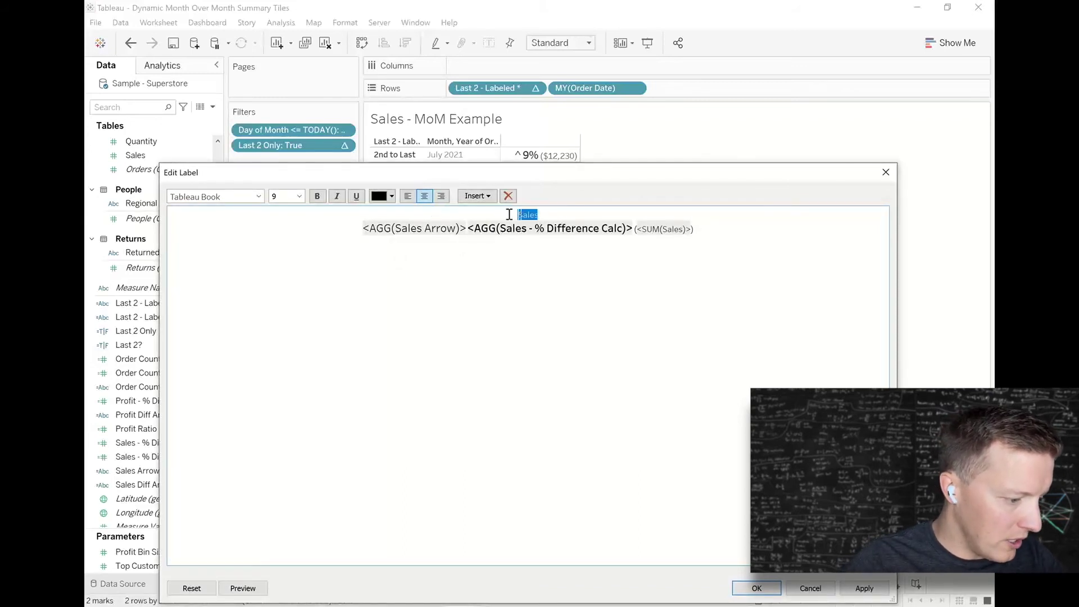
pyautogui.click(299, 197)
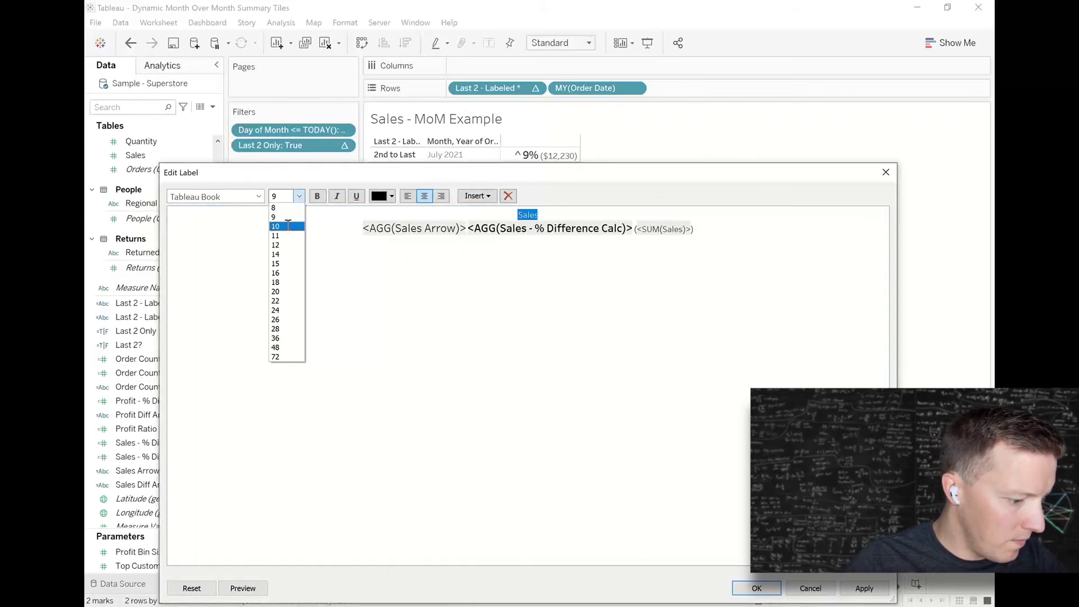
pyautogui.click(295, 219)
pyautogui.click(609, 360)
pyautogui.click(748, 588)
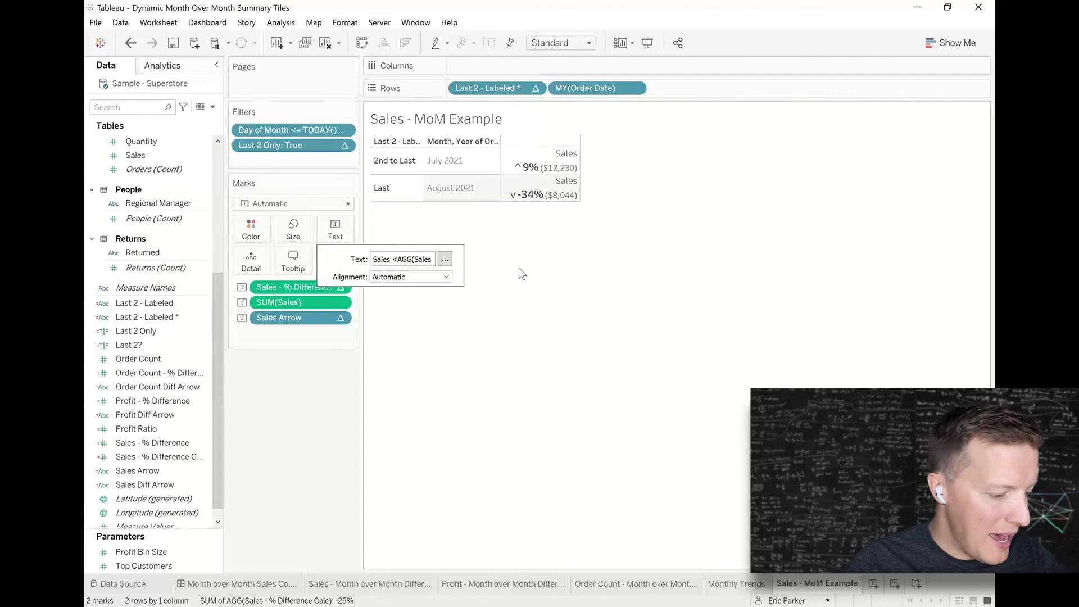
# Step: Recheck the label editor and close it without changes
pyautogui.click(445, 259)
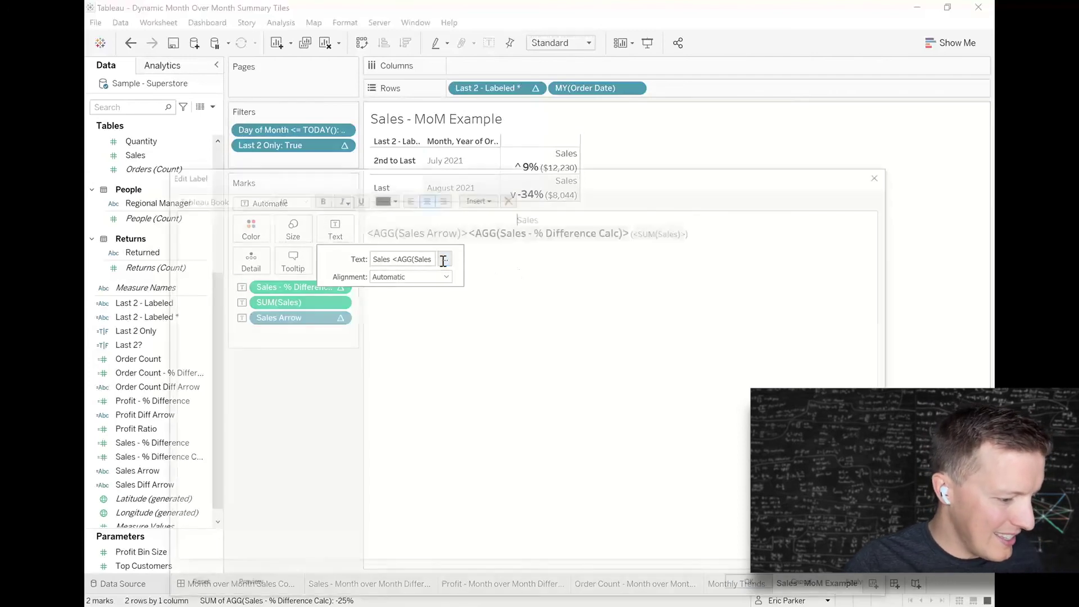
pyautogui.click(885, 172)
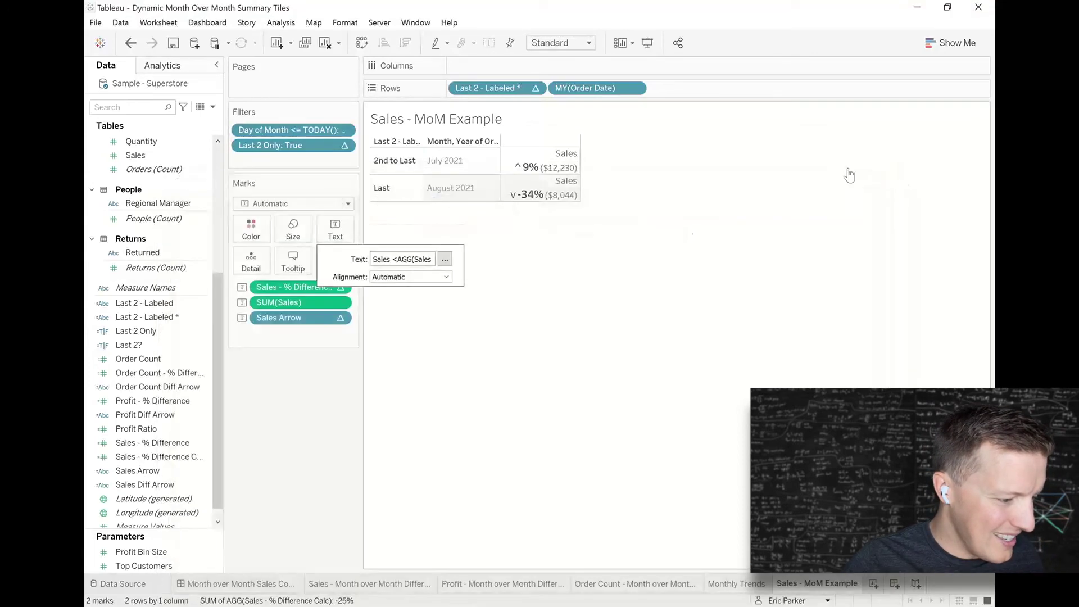
pyautogui.rightClick(387, 170)
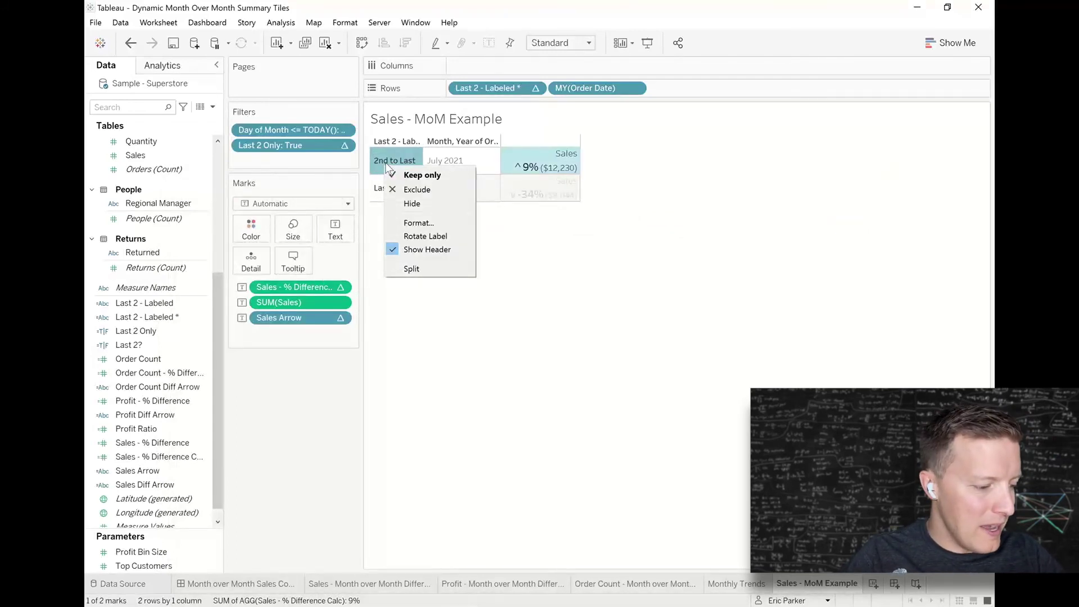
# Step: Hide the 2nd to Last row and turn off the Last 2 - Labeled and MY(Order Date) headers
pyautogui.click(437, 201)
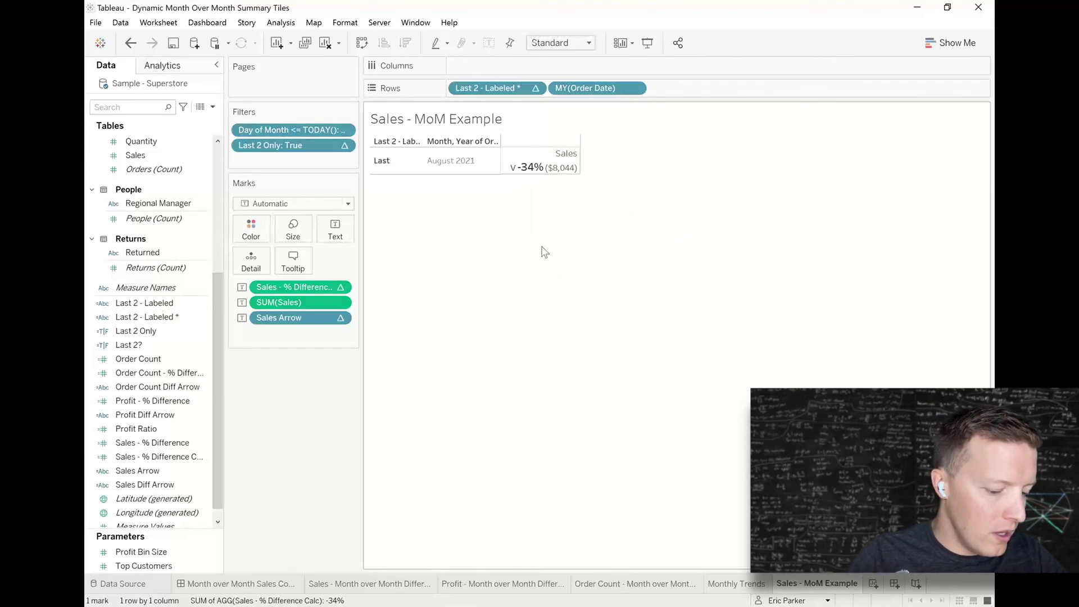
pyautogui.rightClick(489, 93)
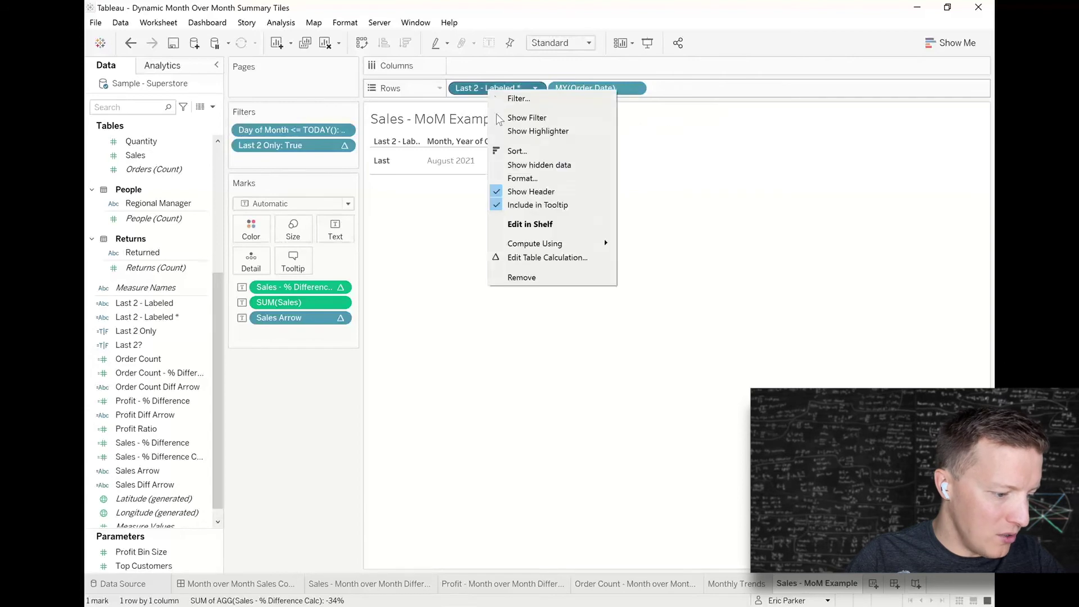
pyautogui.click(532, 193)
pyautogui.rightClick(583, 89)
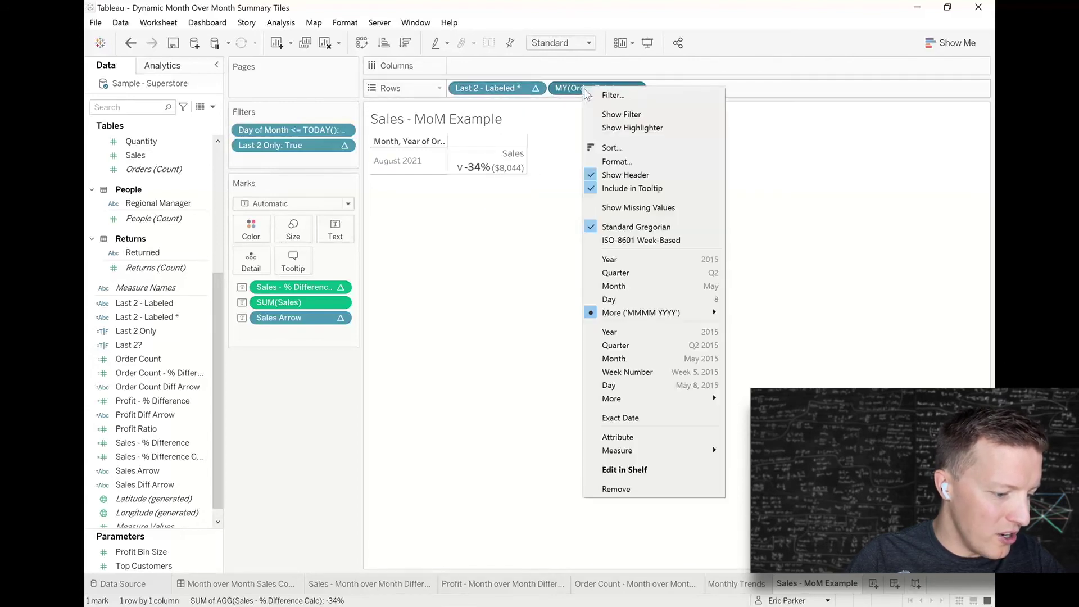
pyautogui.click(650, 174)
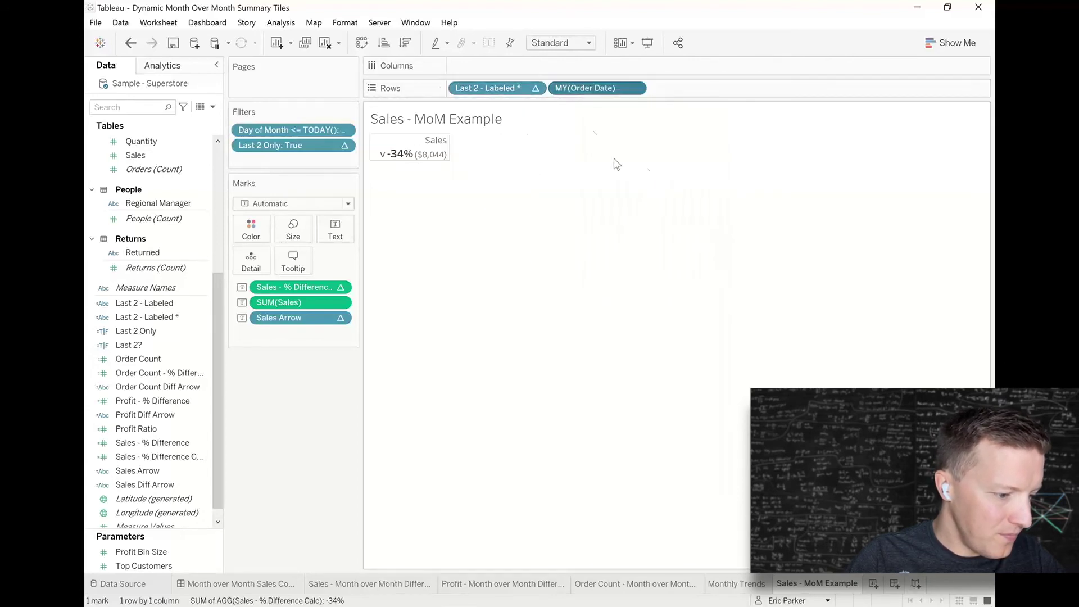
pyautogui.click(590, 44)
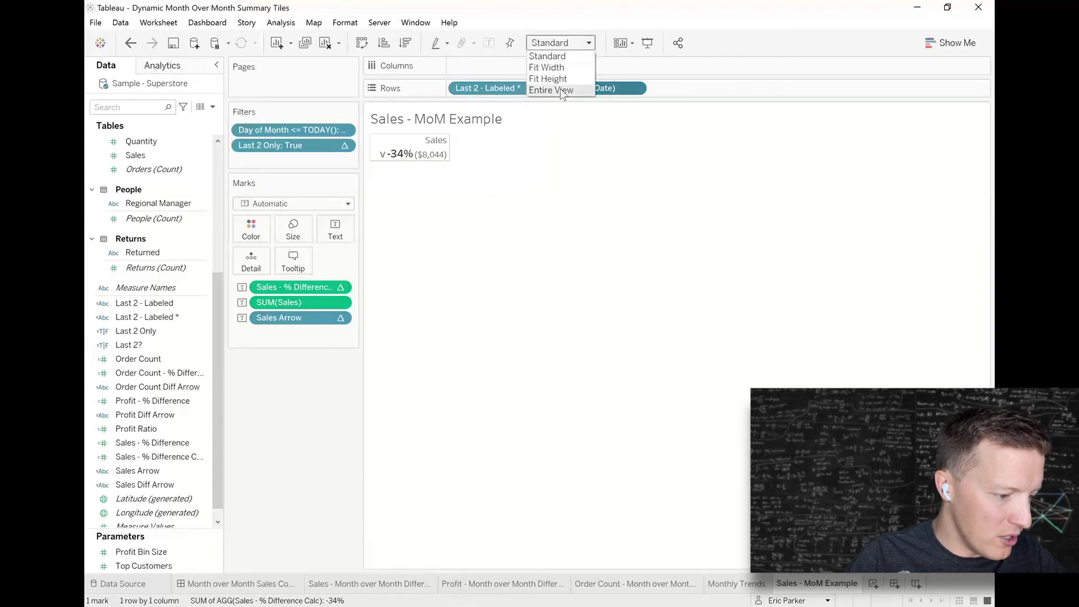
# Step: Fit the view to Entire View and set pane alignment to Center
pyautogui.click(551, 90)
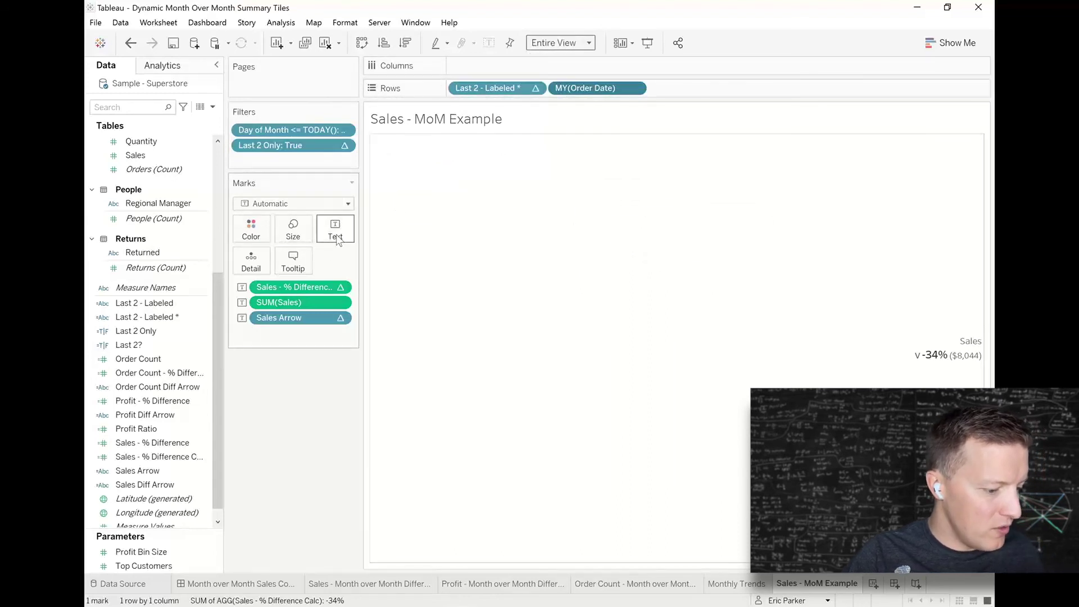
pyautogui.rightClick(667, 280)
pyautogui.click(683, 350)
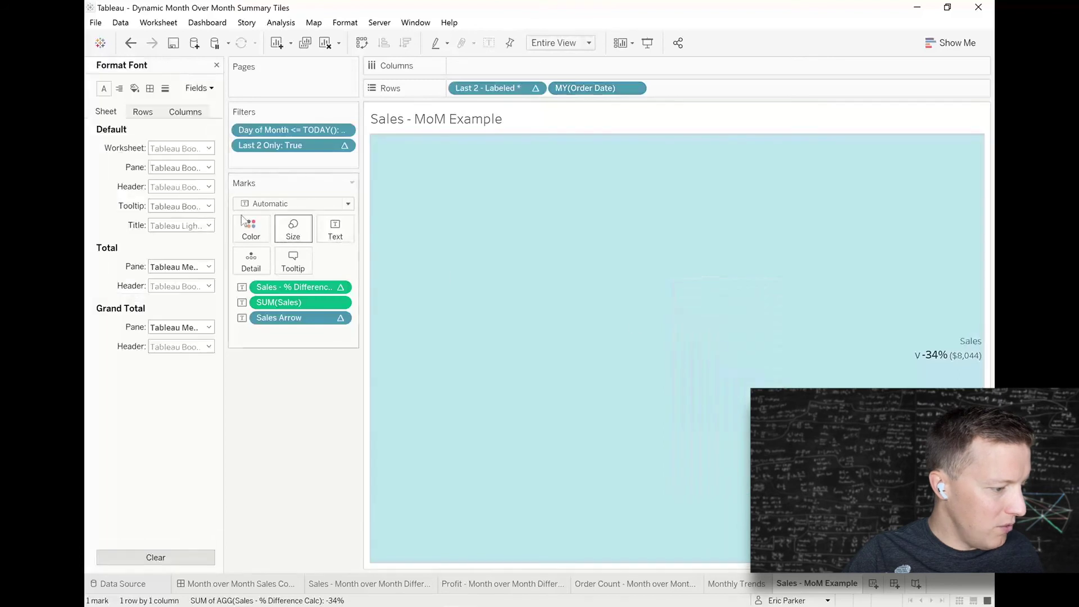
pyautogui.click(120, 88)
pyautogui.click(181, 148)
pyautogui.click(182, 201)
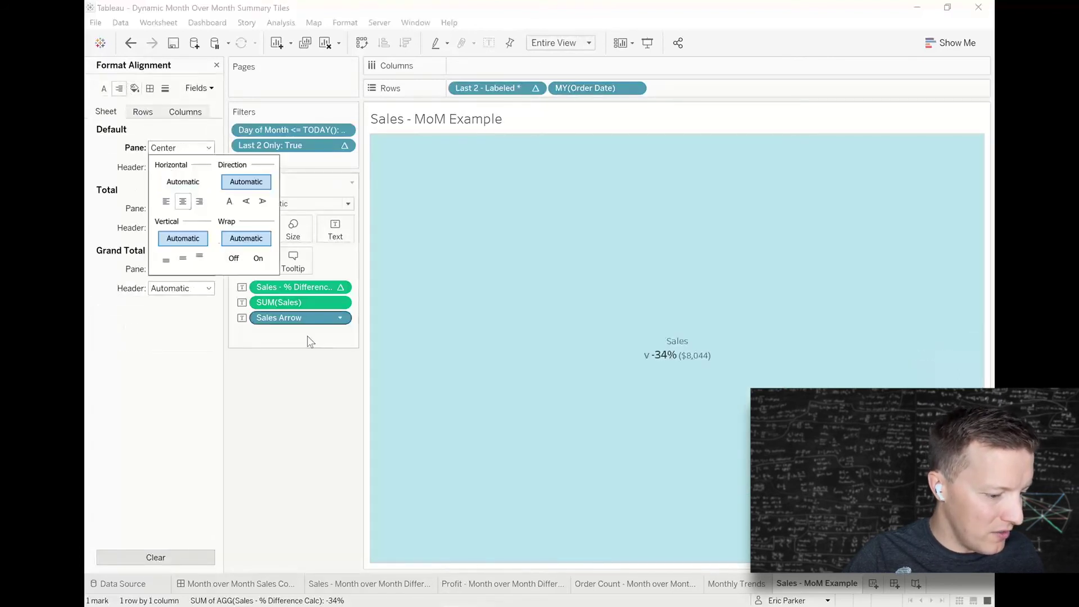
pyautogui.click(369, 407)
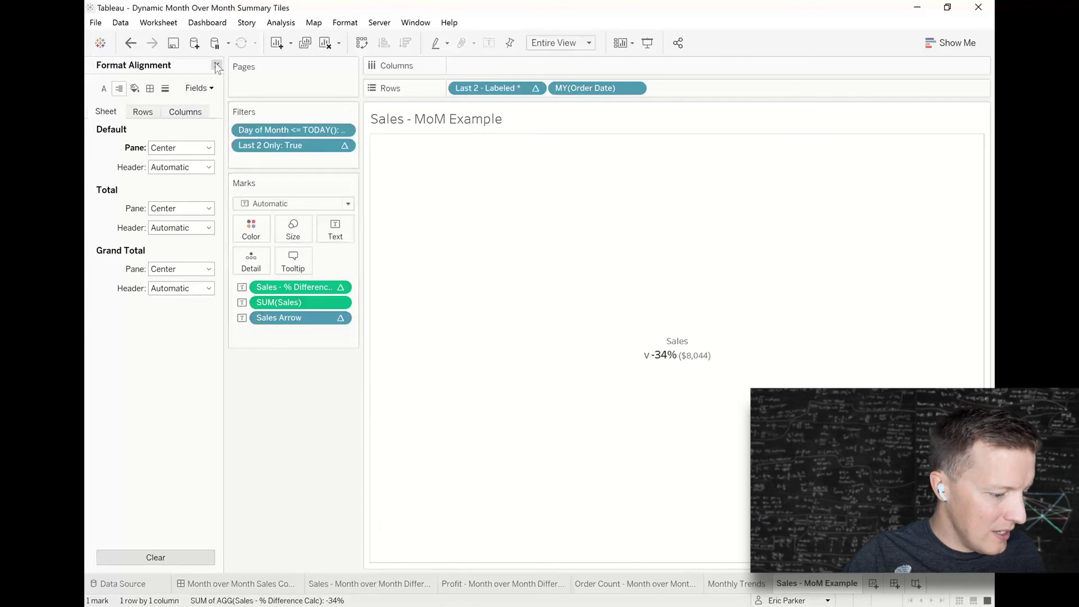
pyautogui.click(217, 65)
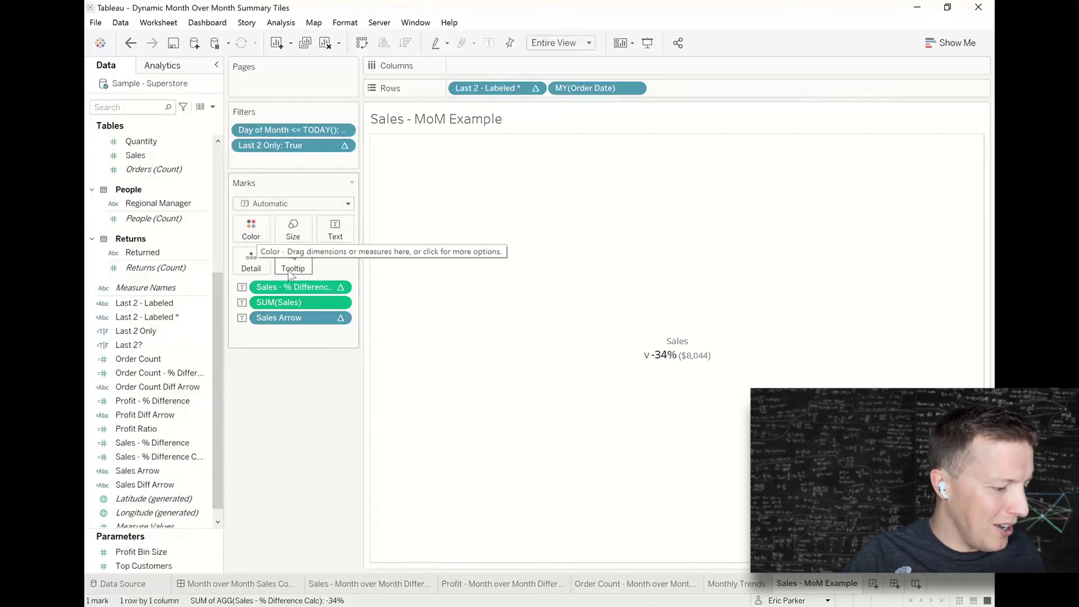
# Step: Recolour all of the label text a muted blue-grey
pyautogui.click(335, 229)
pyautogui.click(444, 258)
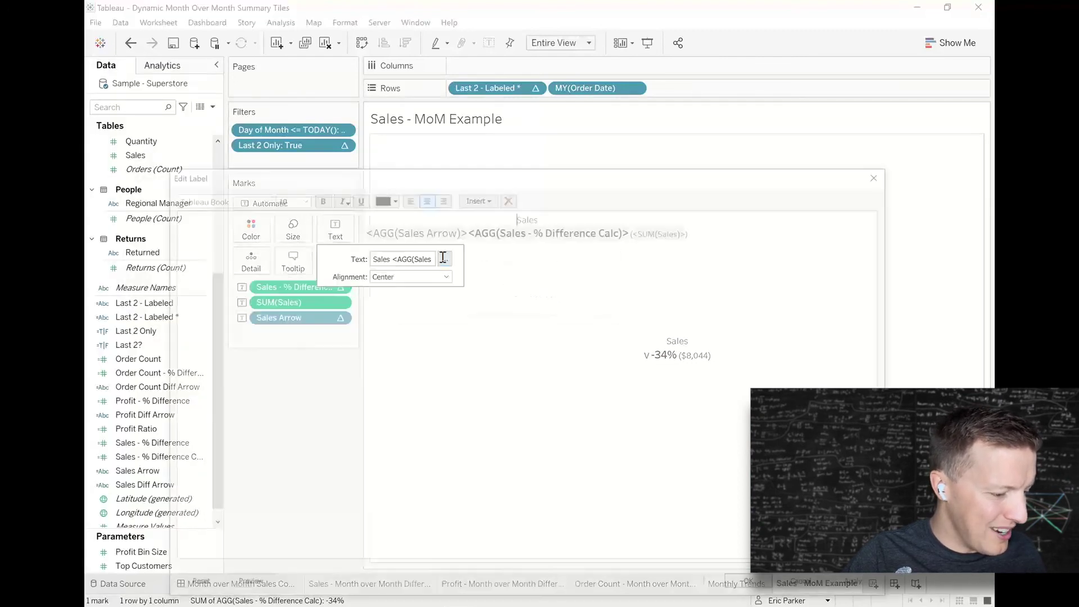
pyautogui.hotkey('ctrl', 'a')
pyautogui.click(386, 199)
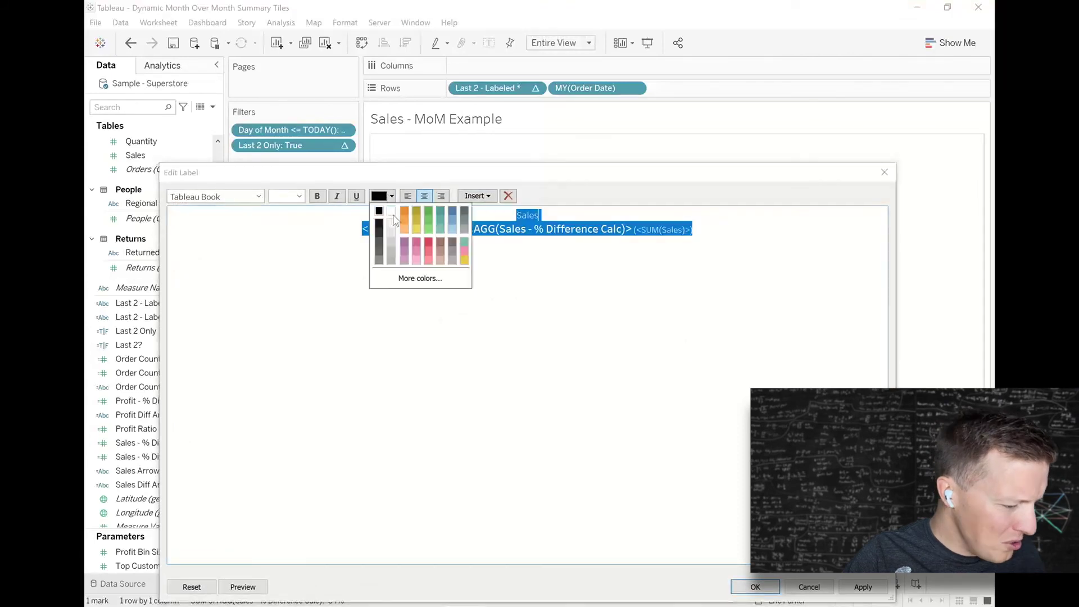
pyautogui.click(450, 212)
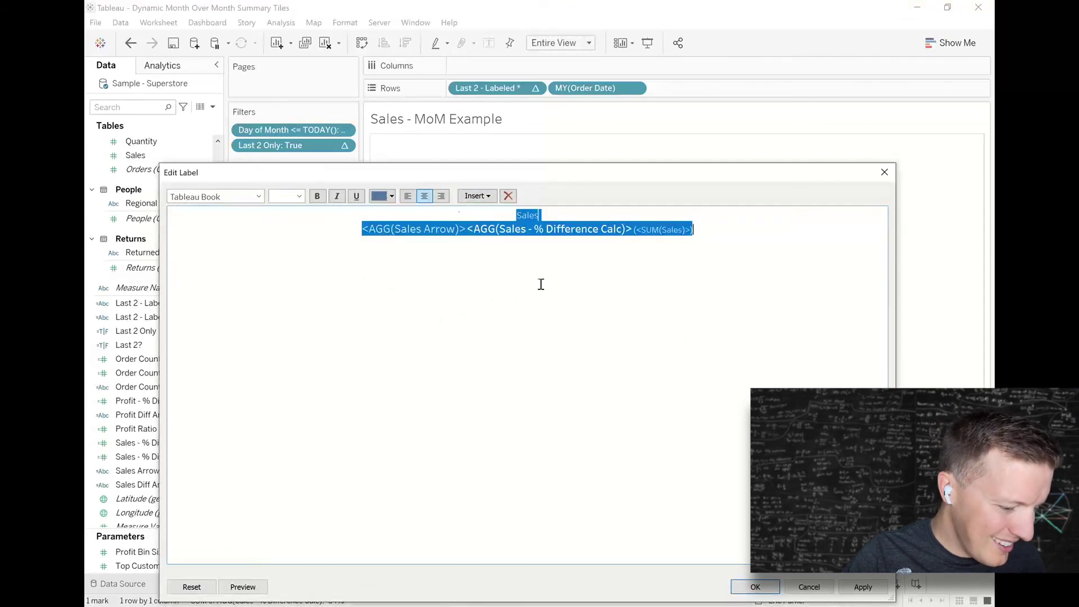
pyautogui.click(756, 587)
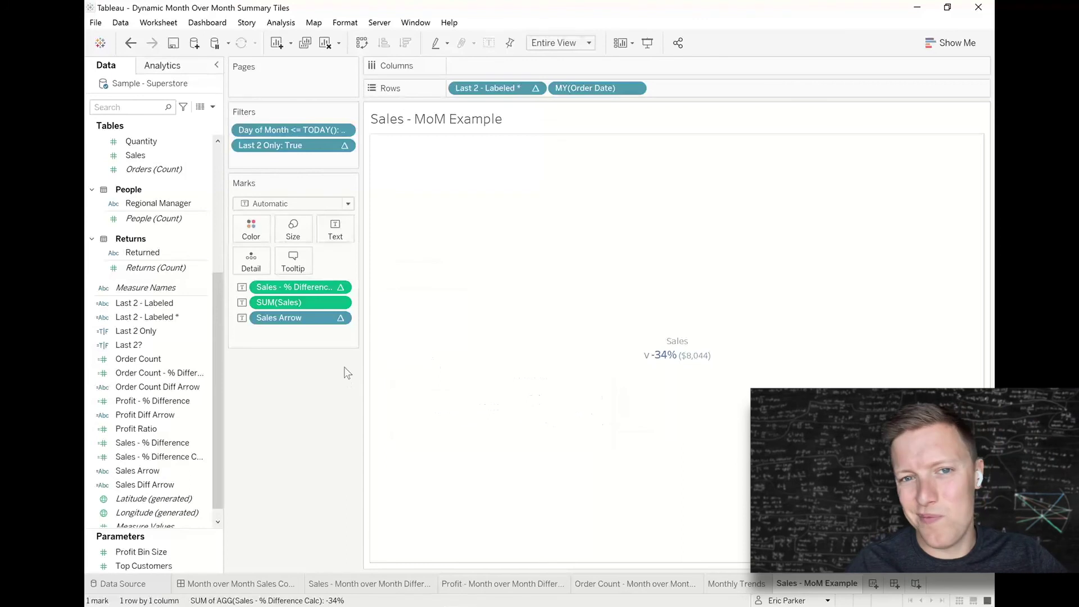
# Step: Copy the previous-month LOOKUP expression from the Sales - % Difference Calc formula
pyautogui.moveTo(446, 365)
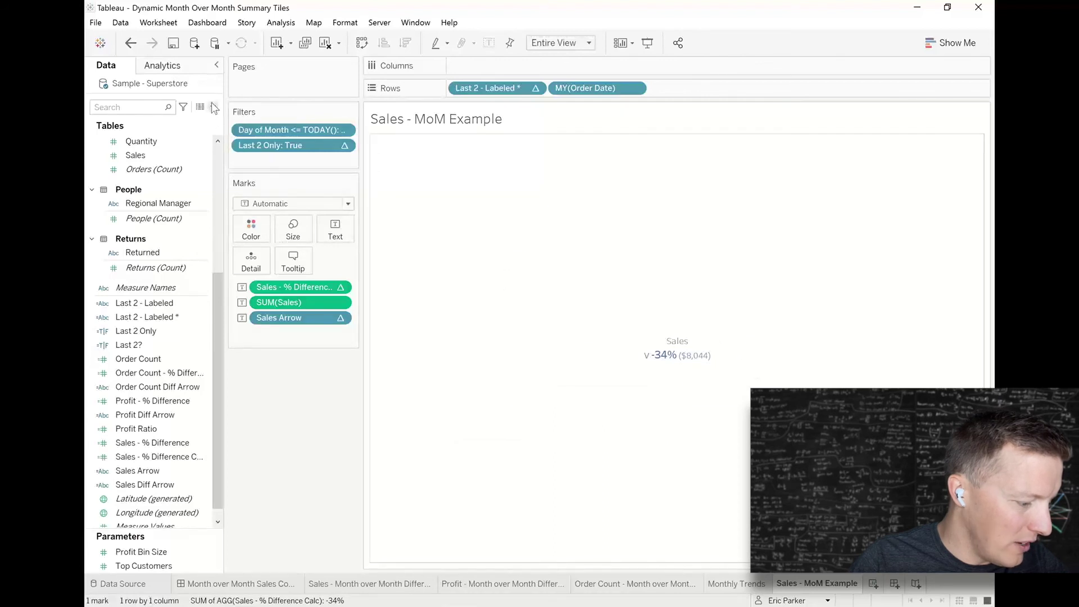
pyautogui.moveTo(787, 360)
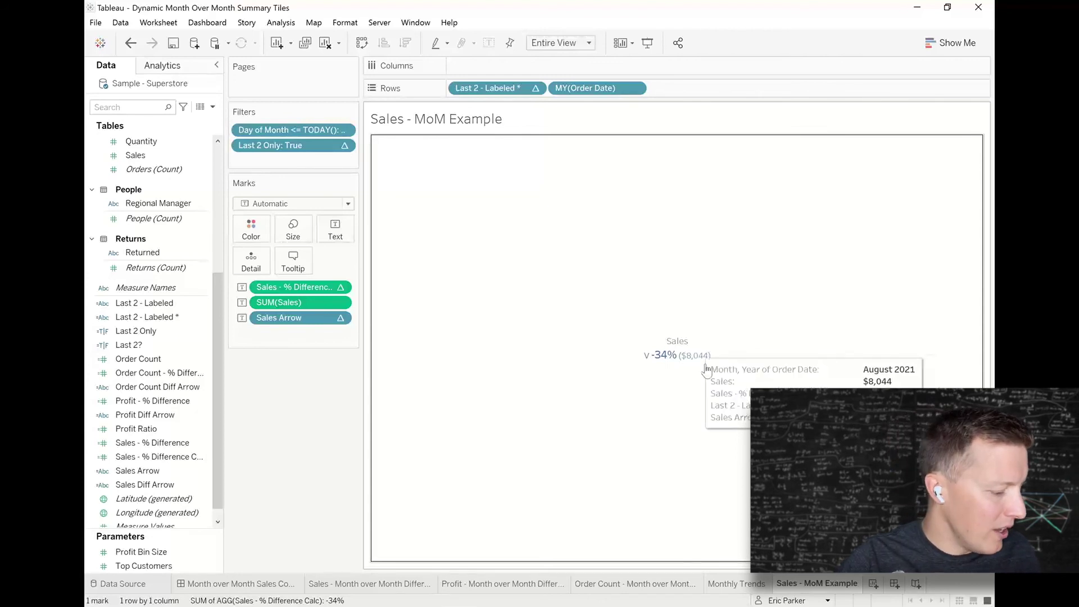
pyautogui.rightClick(168, 457)
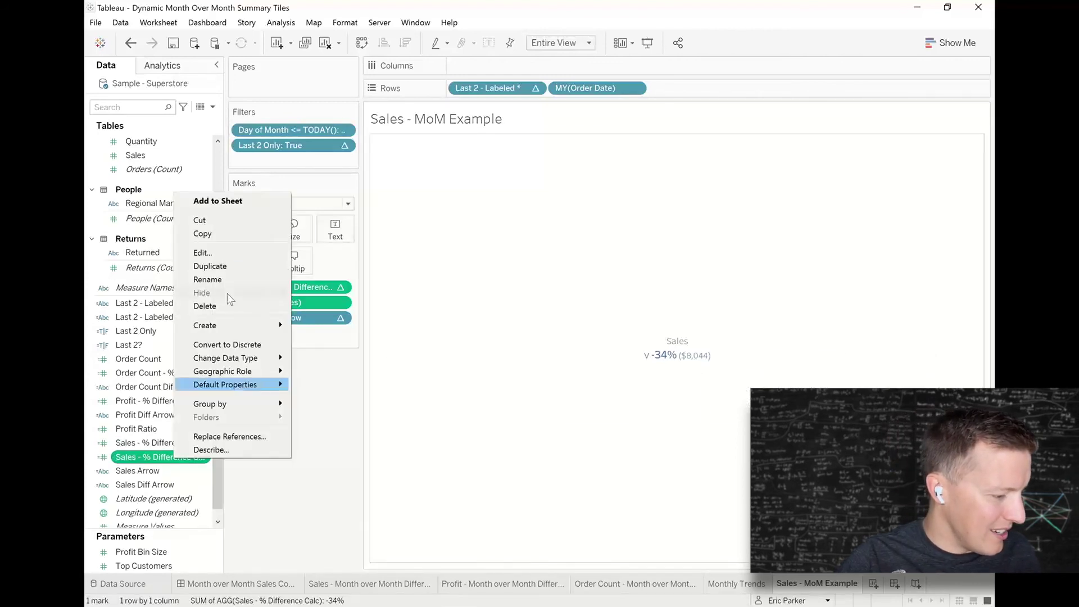
pyautogui.click(231, 251)
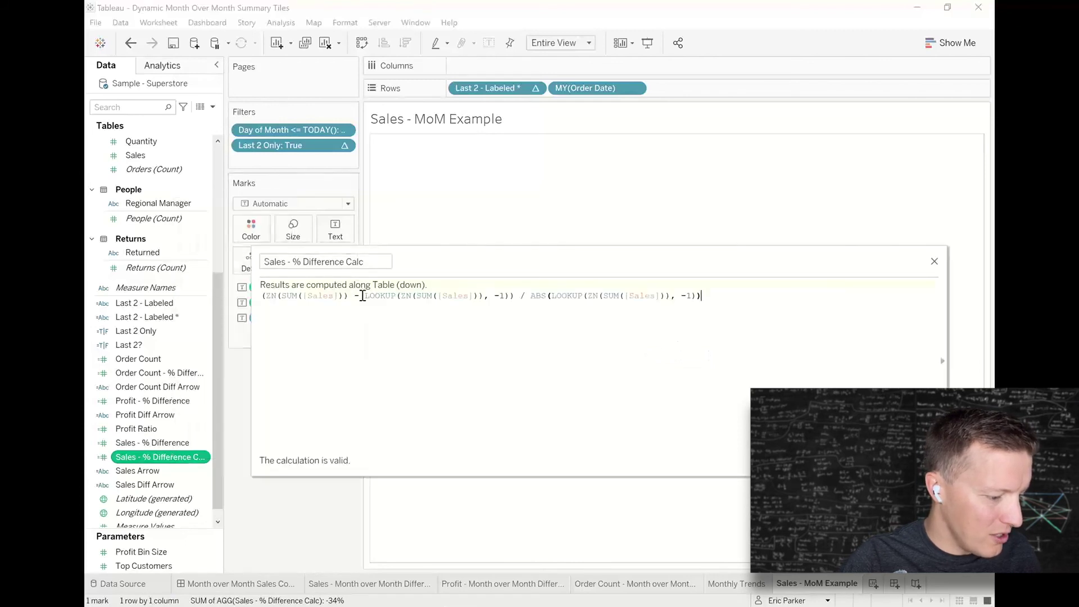
pyautogui.moveTo(365, 297); pyautogui.dragTo(516, 297)
pyautogui.hotkey('ctrl', 'c')
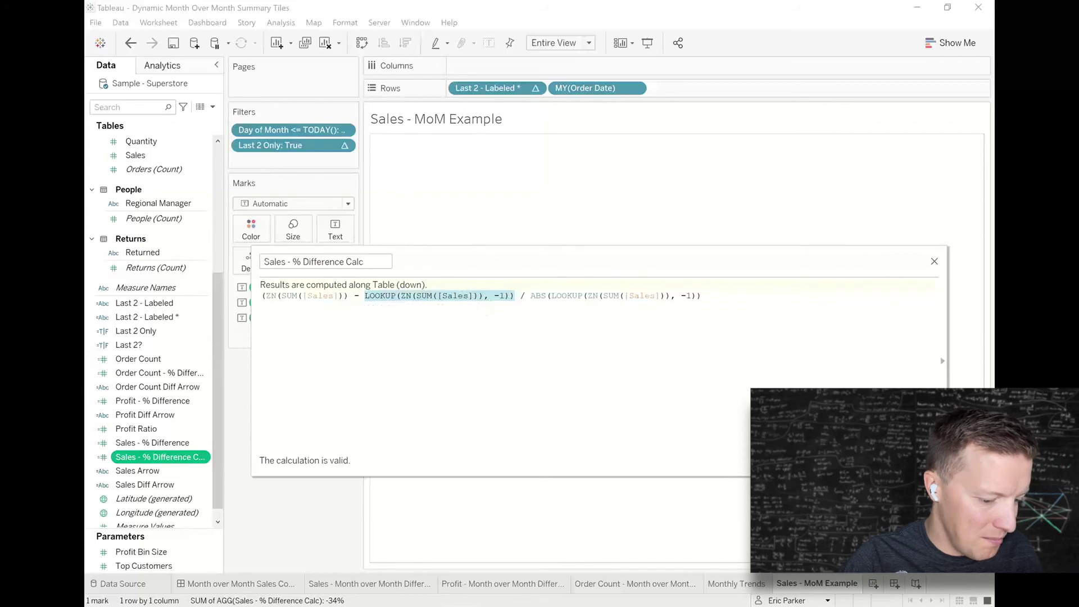
pyautogui.press('Escape')
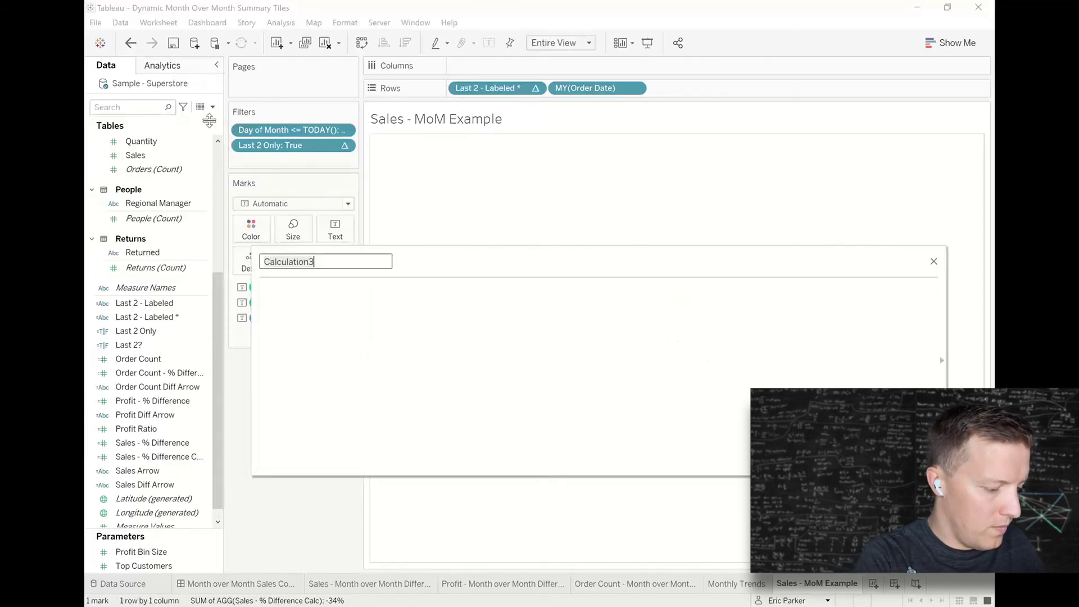
# Step: Create 'Sales - Previous Month' as LOOKUP(ZN(SUM([Sales])), -1) and add it to the tooltip
pyautogui.write('Sales - ')
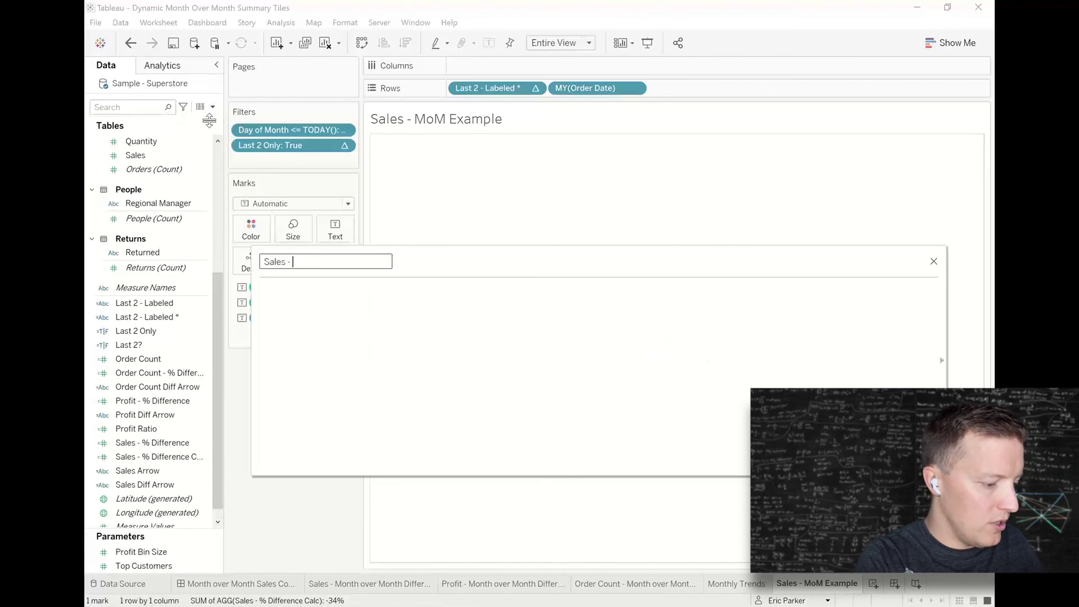
pyautogui.write('Previous')
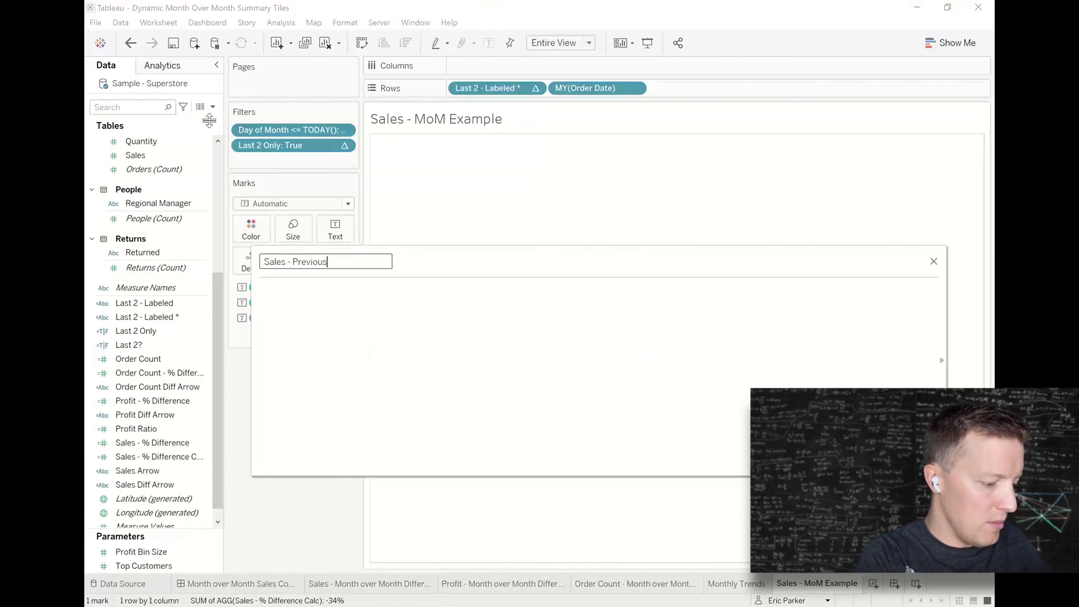
pyautogui.write(' Month')
pyautogui.click(420, 337)
pyautogui.hotkey('ctrl', 'v')
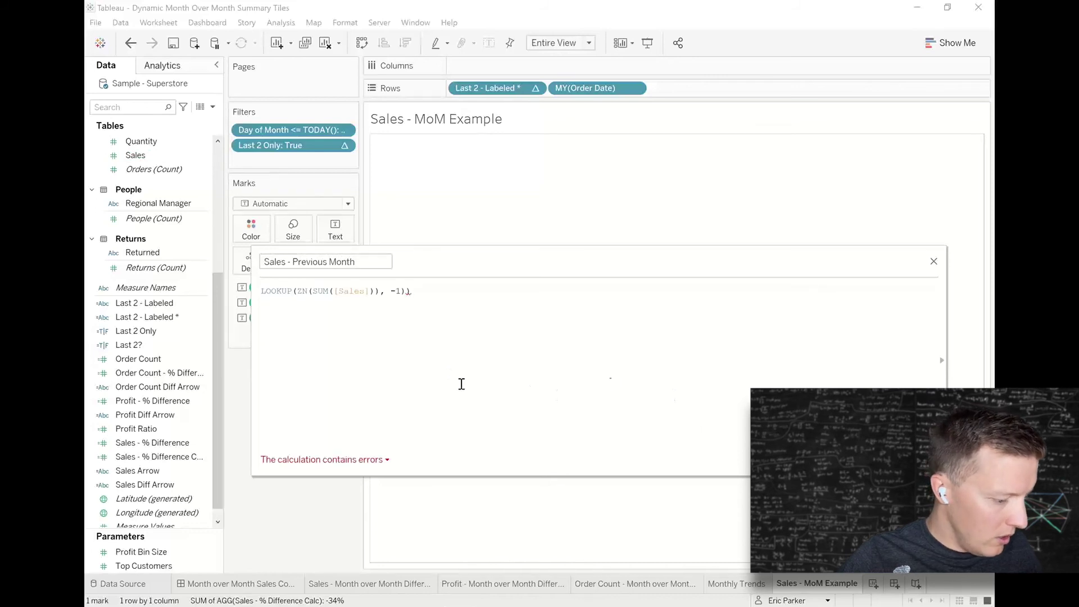
pyautogui.click(345, 463)
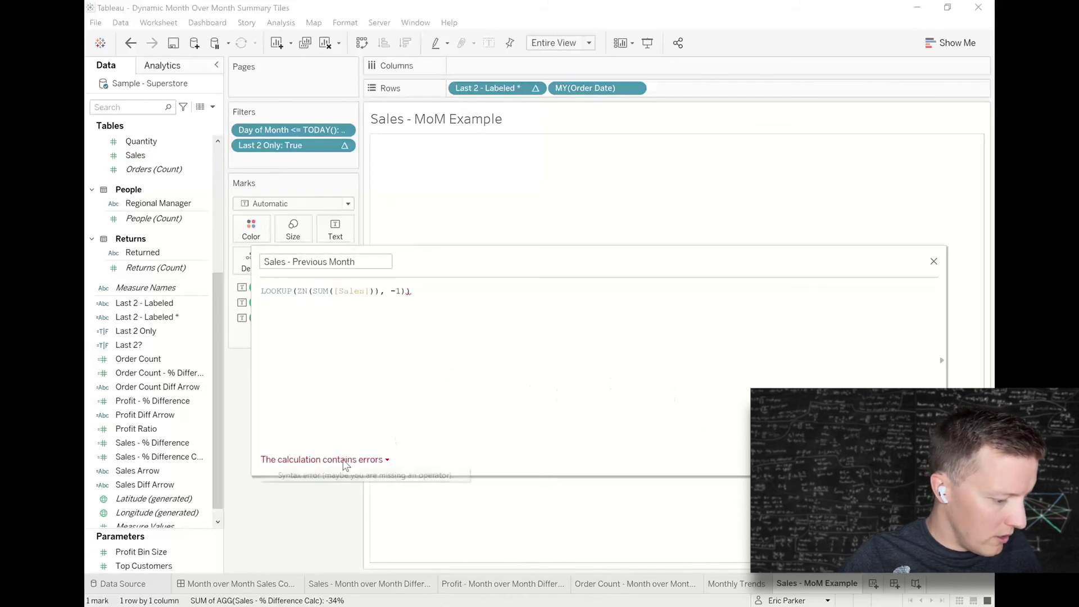
pyautogui.click(344, 384)
pyautogui.write(')')
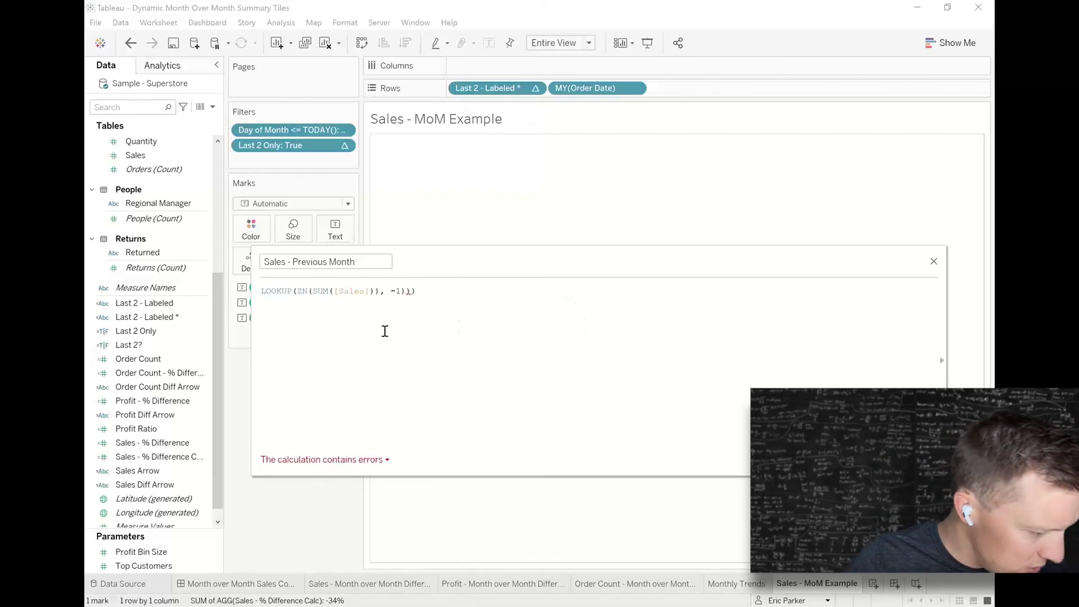
pyautogui.press('BackSpace')
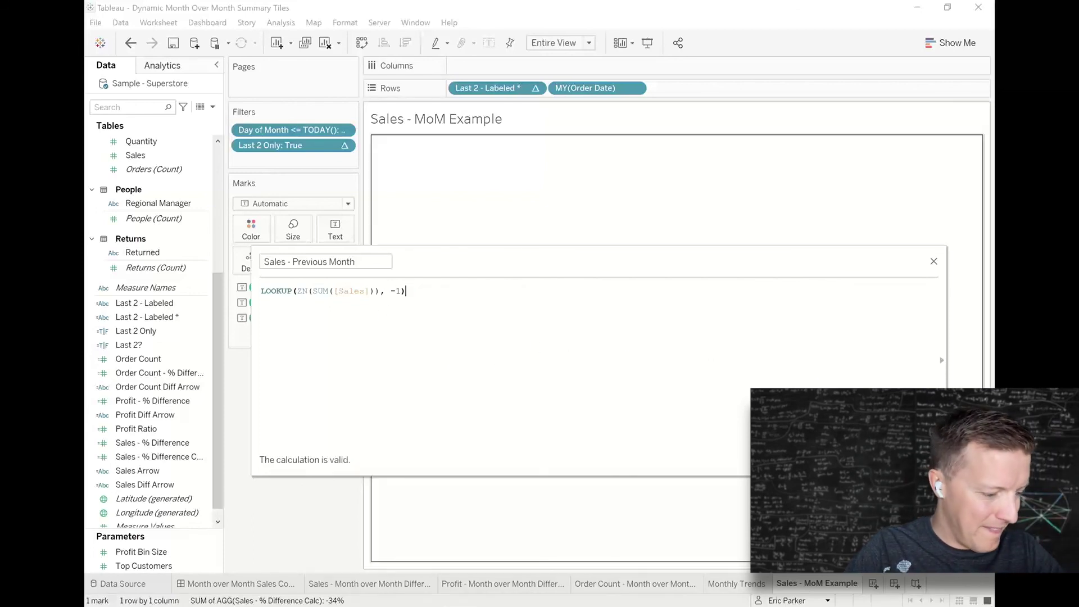
pyautogui.click(915, 462)
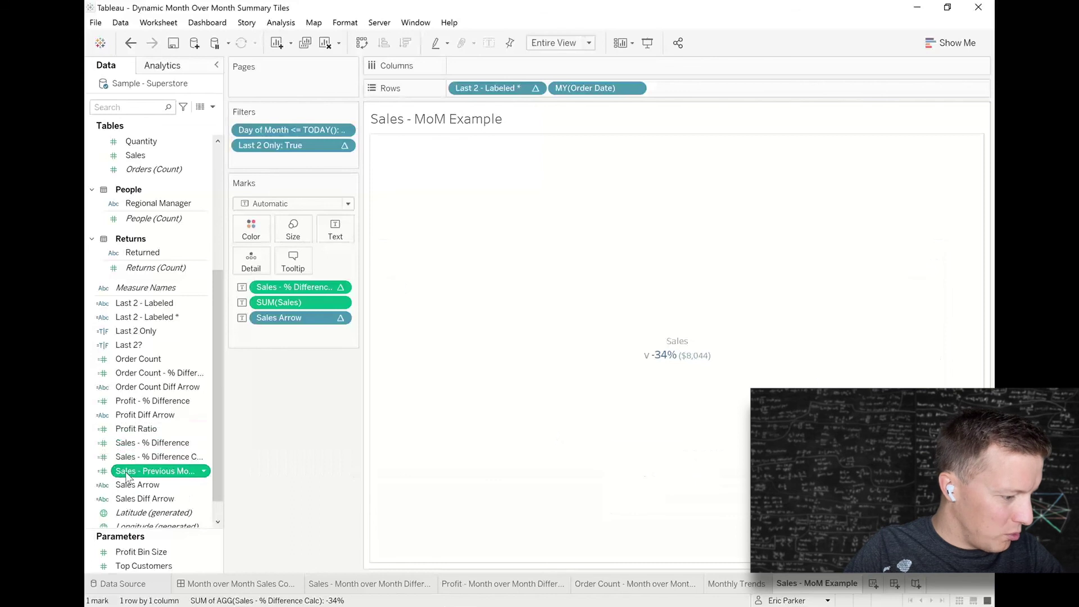
pyautogui.moveTo(127, 477); pyautogui.dragTo(293, 261)
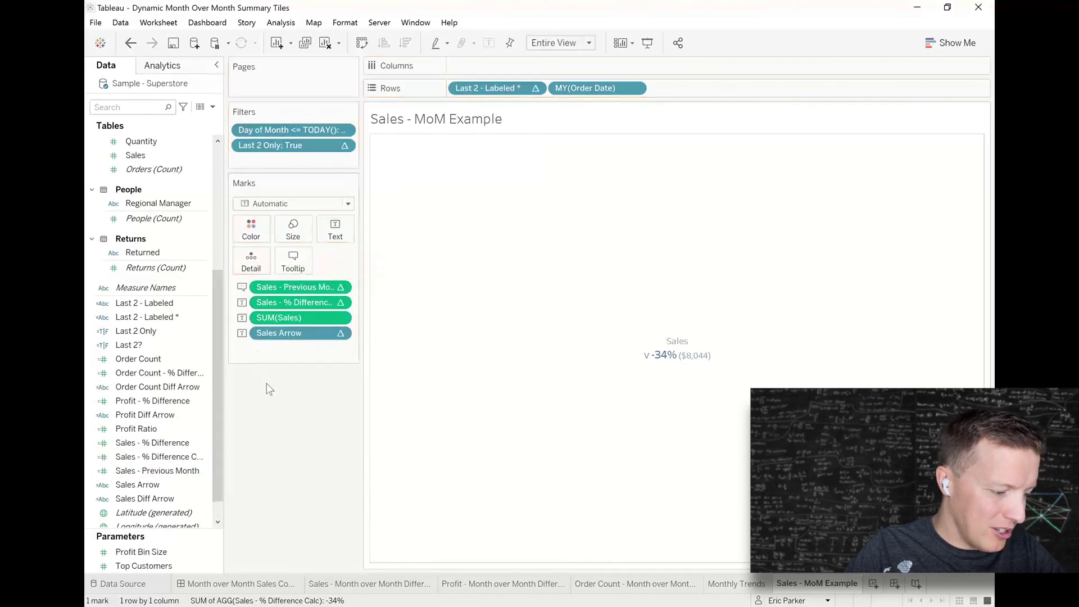
pyautogui.moveTo(579, 272)
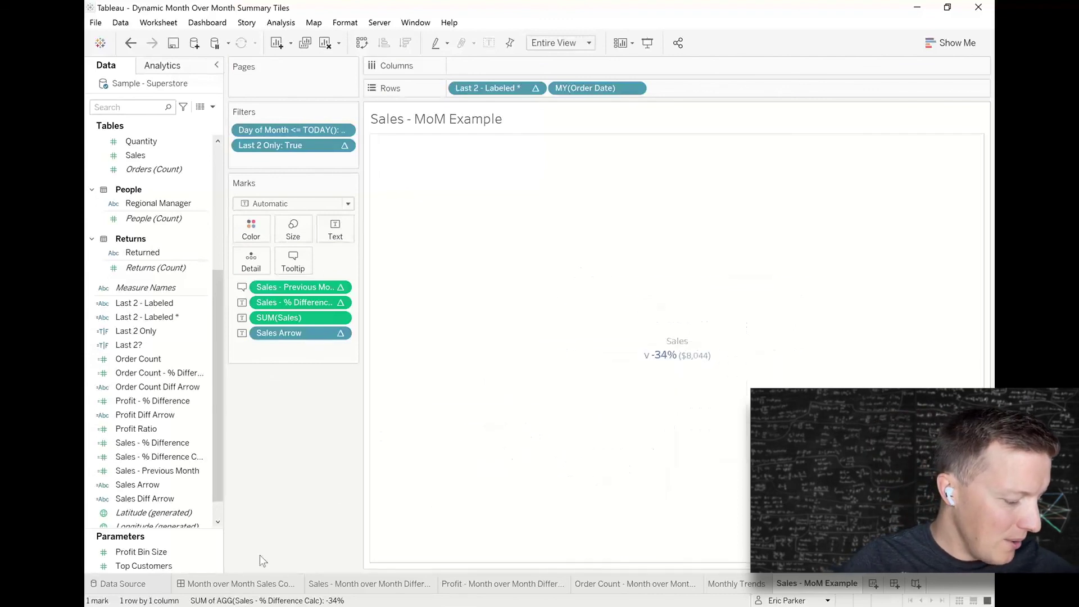
# Step: Switch to the Month over Month Sales Comparisons dashboard and check the tile tooltips
pyautogui.click(245, 584)
pyautogui.moveTo(355, 107)
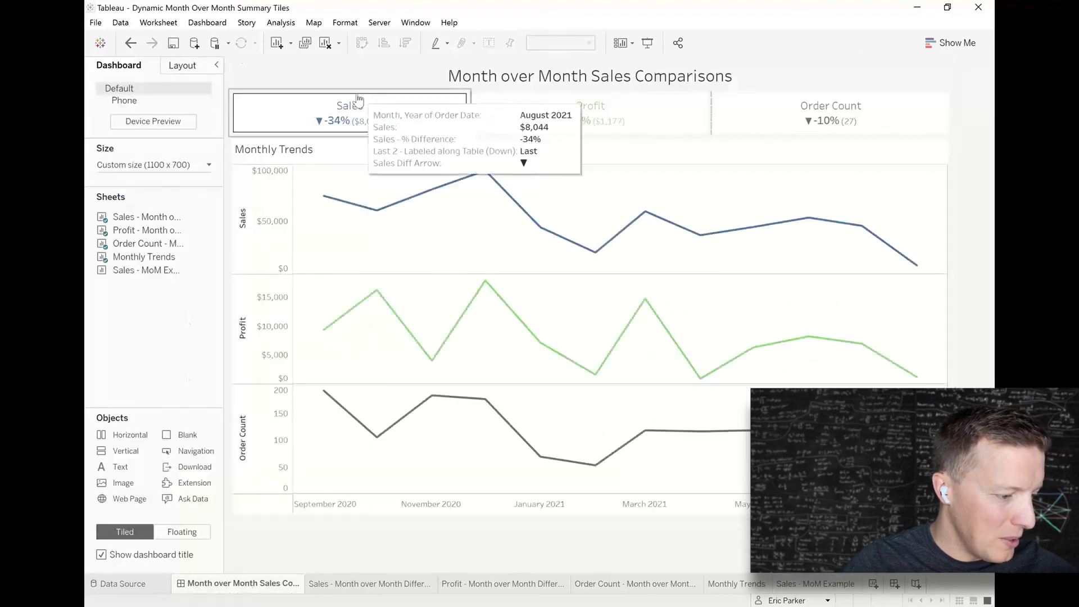
pyautogui.moveTo(619, 122)
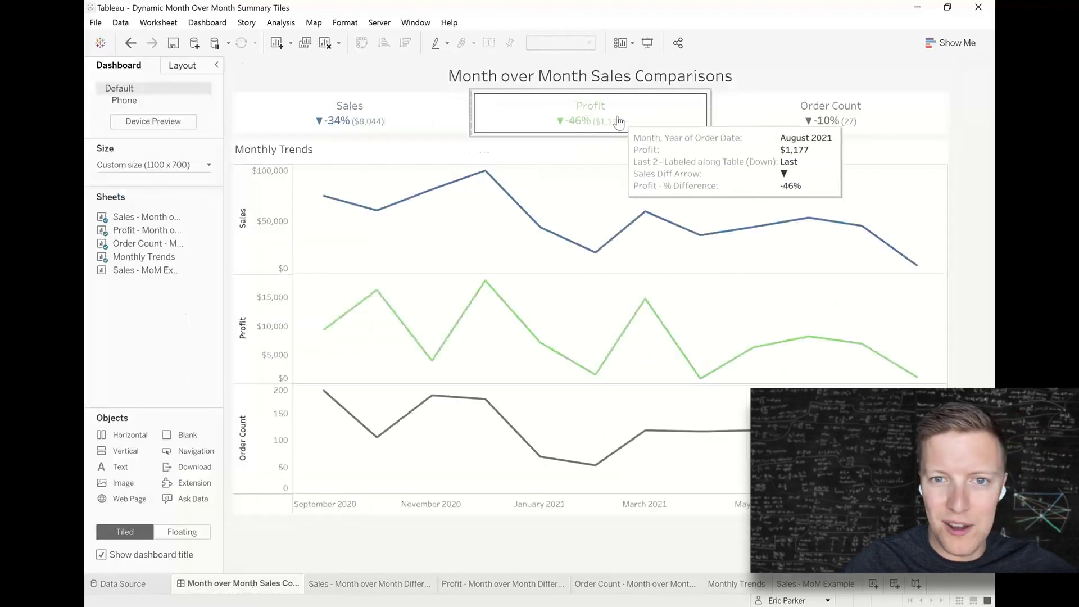